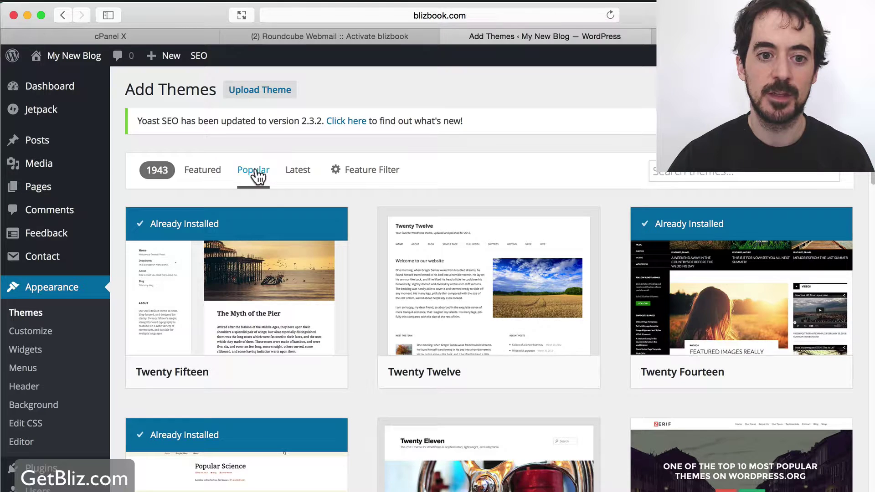
# Look over the theme feature filters, then browse the Featured themes grid
pyautogui.click(376, 176)
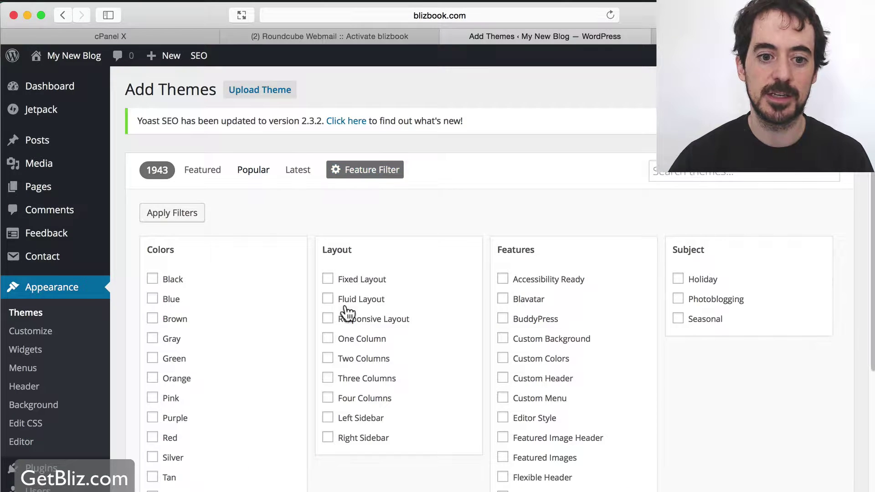
pyautogui.scroll(-3, 239, 310)
pyautogui.scroll(3, 239, 311)
pyautogui.click(197, 175)
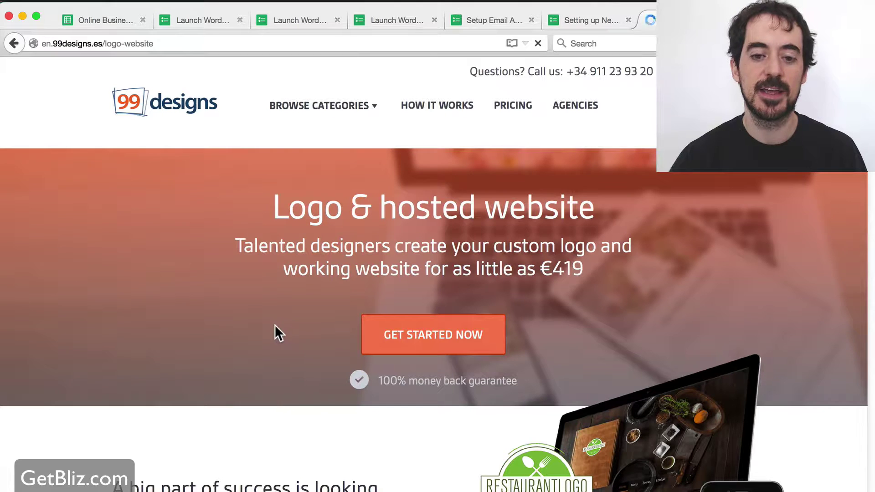
pyautogui.click(586, 21)
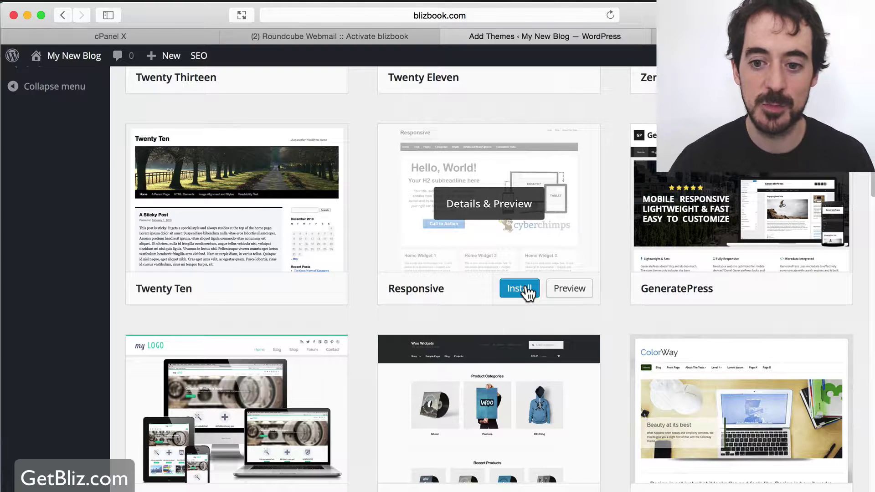
# Install the Responsive theme and activate it
pyautogui.click(519, 288)
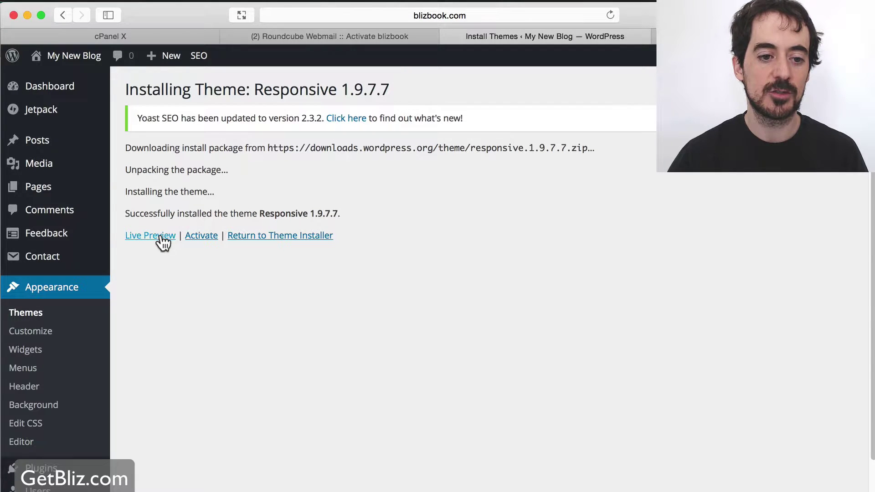
pyautogui.click(206, 236)
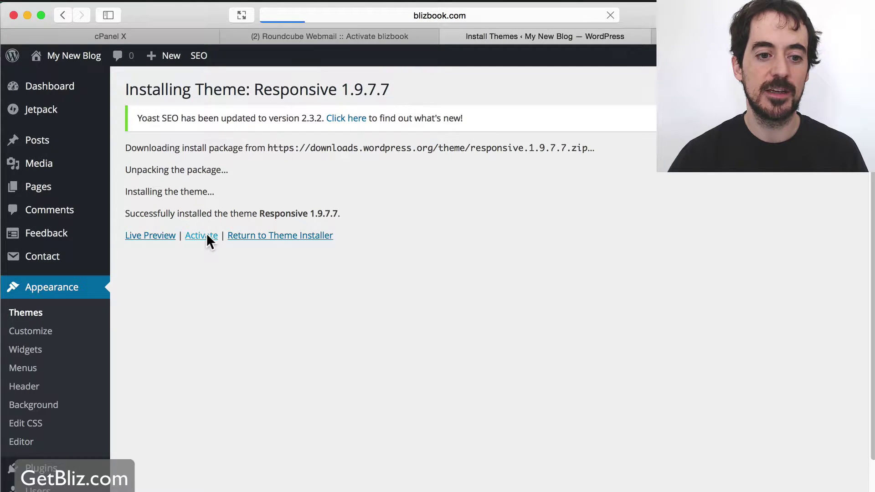
# Move the Sample Page from All Pages to the trash
pyautogui.moveTo(47, 140)
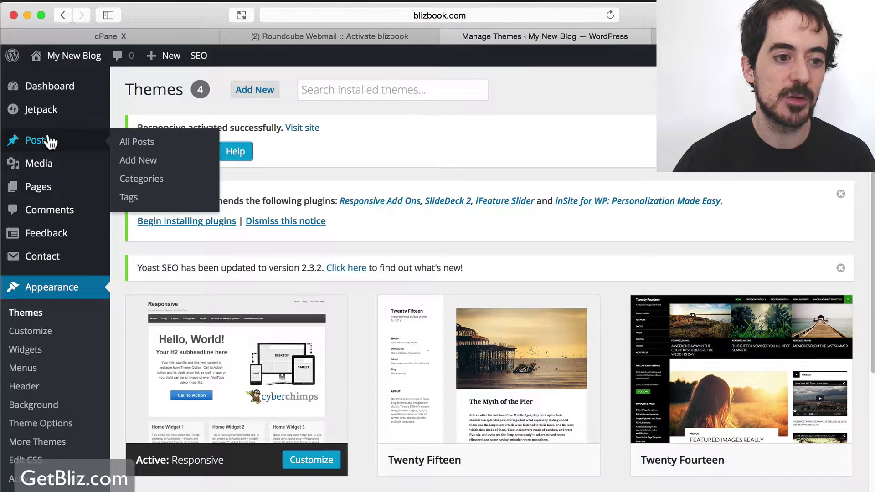
pyautogui.moveTo(47, 192)
pyautogui.click(154, 187)
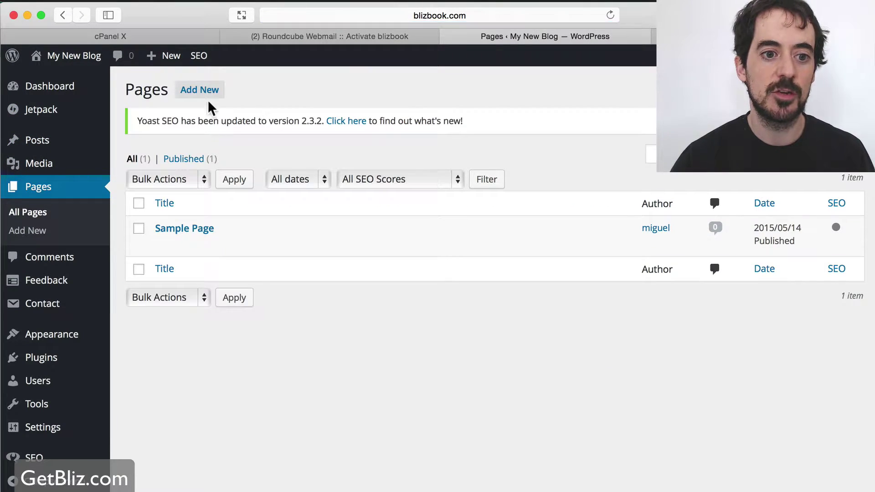
pyautogui.click(240, 244)
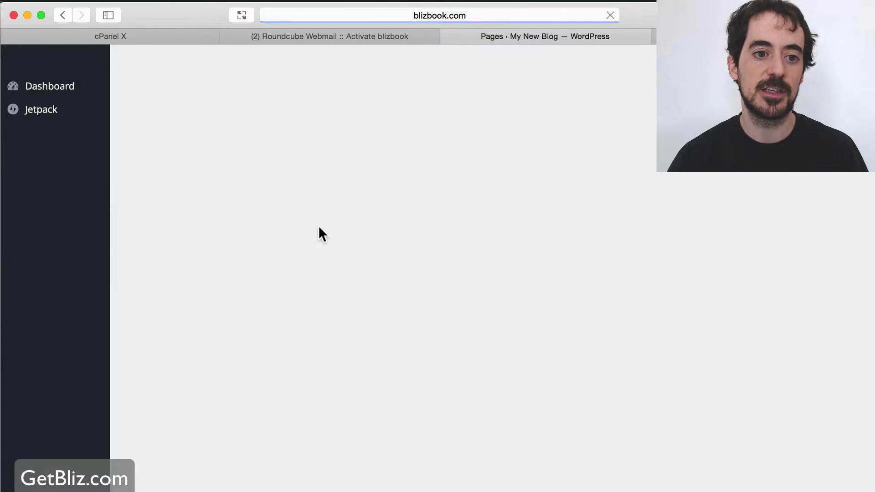
# Create and publish a page titled 'Home' with the text 'This is my home'
pyautogui.click(205, 90)
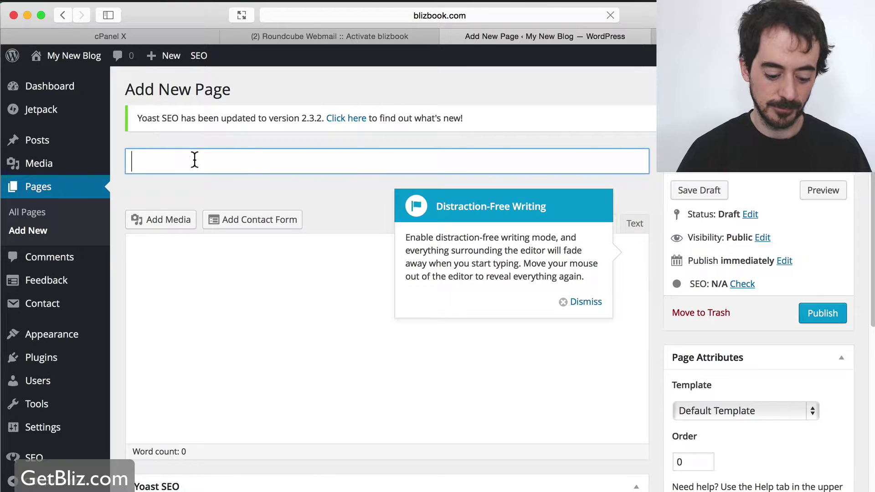
pyautogui.write('HOme')
pyautogui.press('BackSpace')
pyautogui.press('BackSpace')
pyautogui.press('BackSpace')
pyautogui.write('ome')
pyautogui.click(586, 303)
pyautogui.click(324, 312)
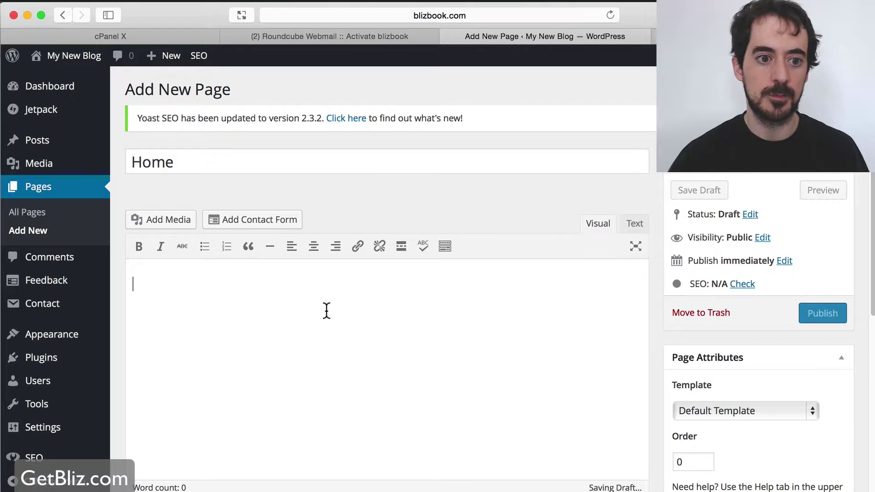
pyautogui.write('This is m')
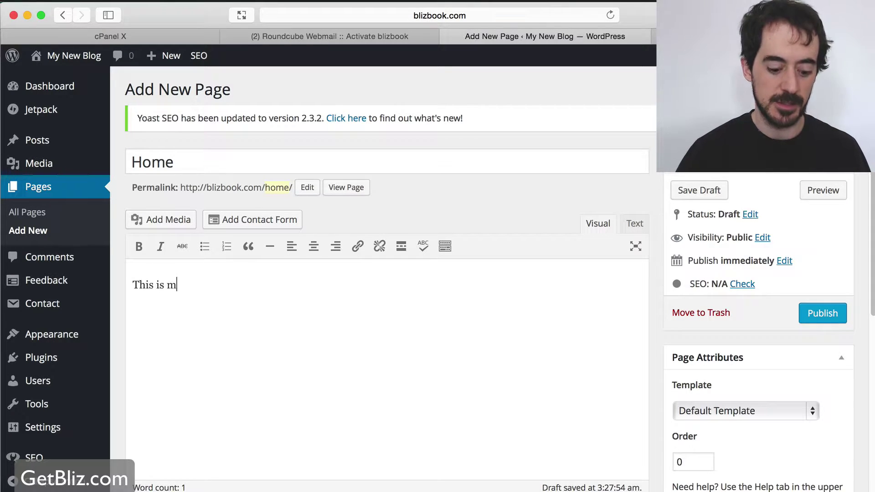
pyautogui.write('y home')
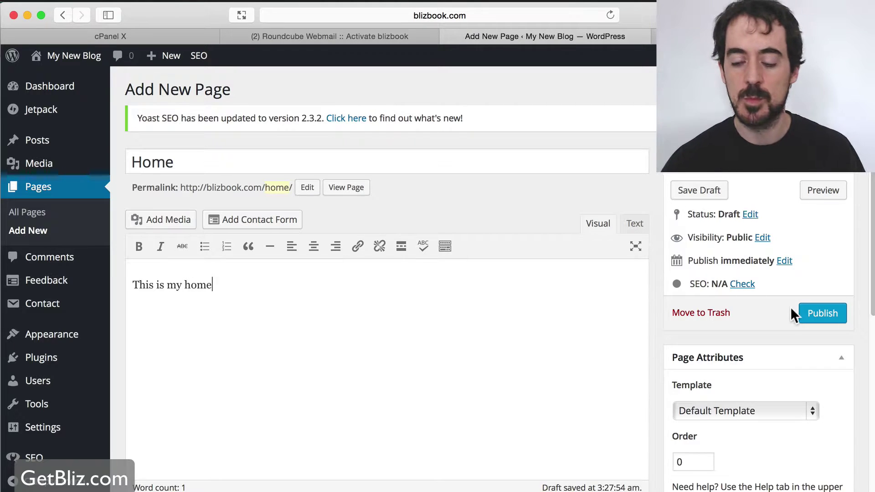
pyautogui.click(825, 314)
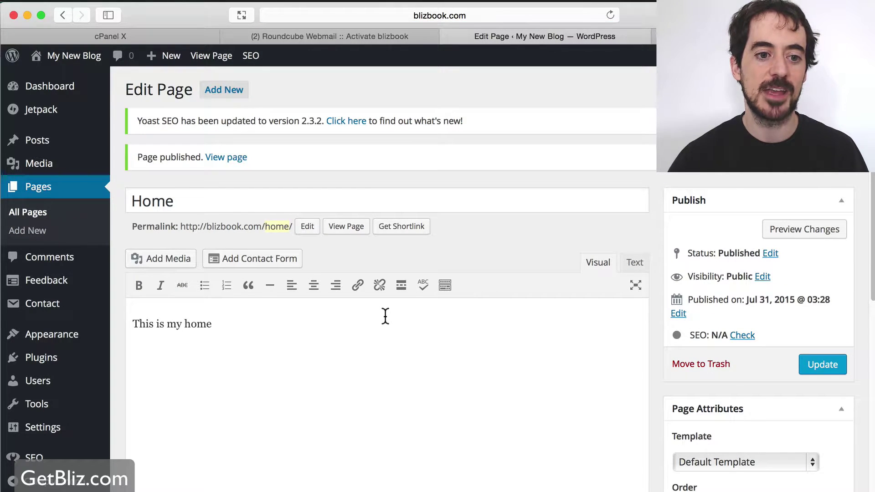
pyautogui.click(230, 93)
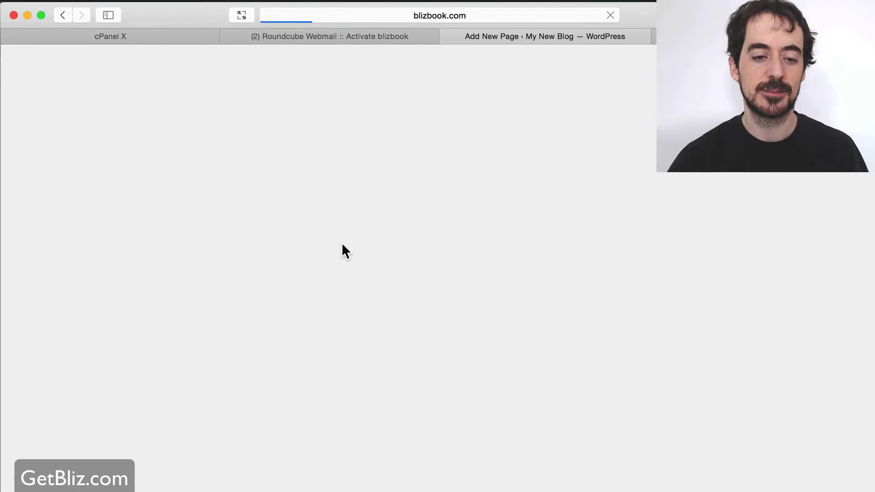
# Title the new page 'About' and type 'I'm awesome' as its body
pyautogui.write('About')
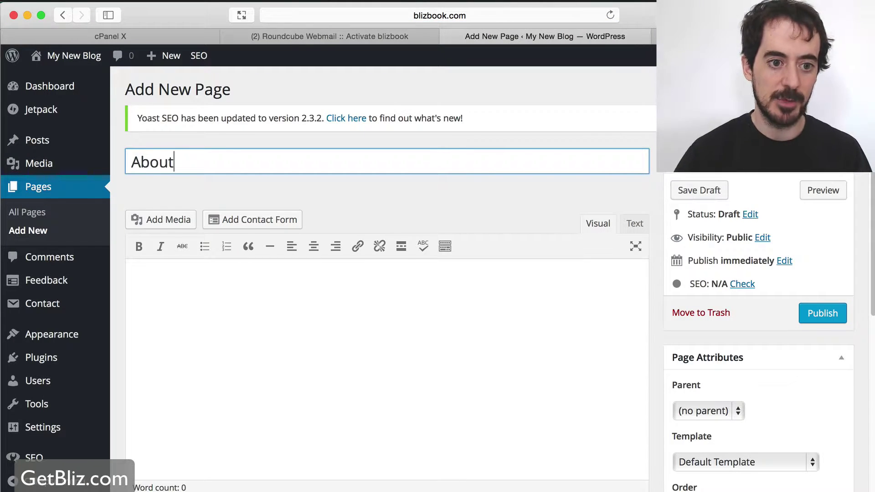
pyautogui.click(246, 301)
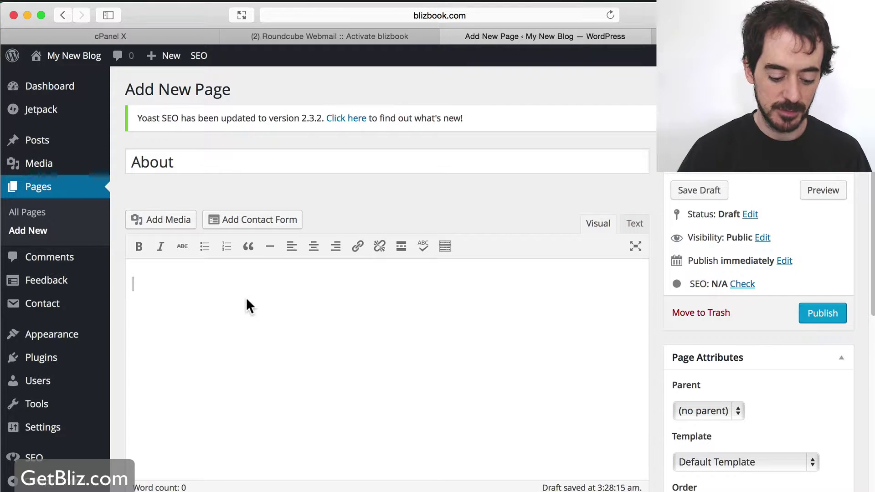
pyautogui.write("I'm awesome")
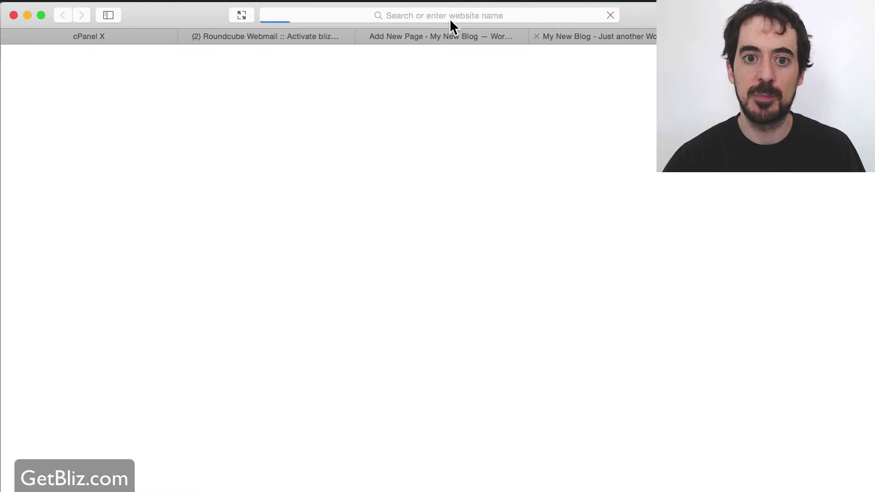
# Search Google for 'grumomedia' and open the Grumo Media About result
pyautogui.click(415, 12)
pyautogui.write('grumomedia')
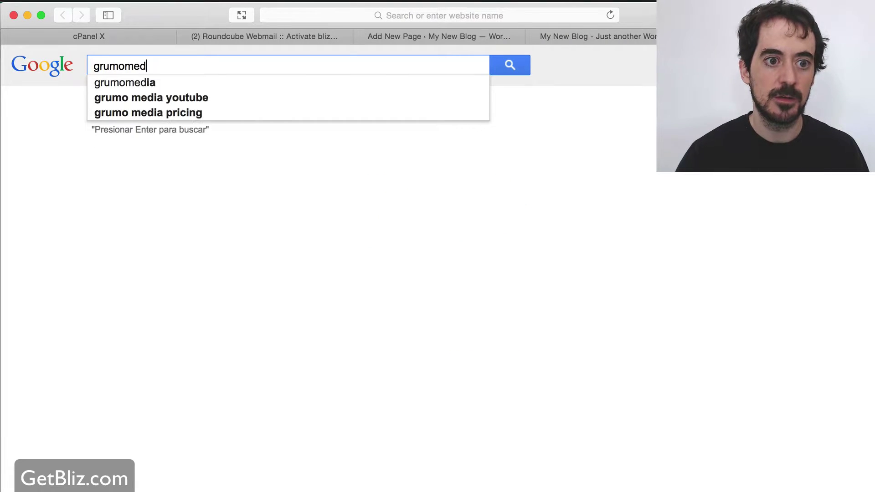
pyautogui.press('Return')
pyautogui.click(315, 227)
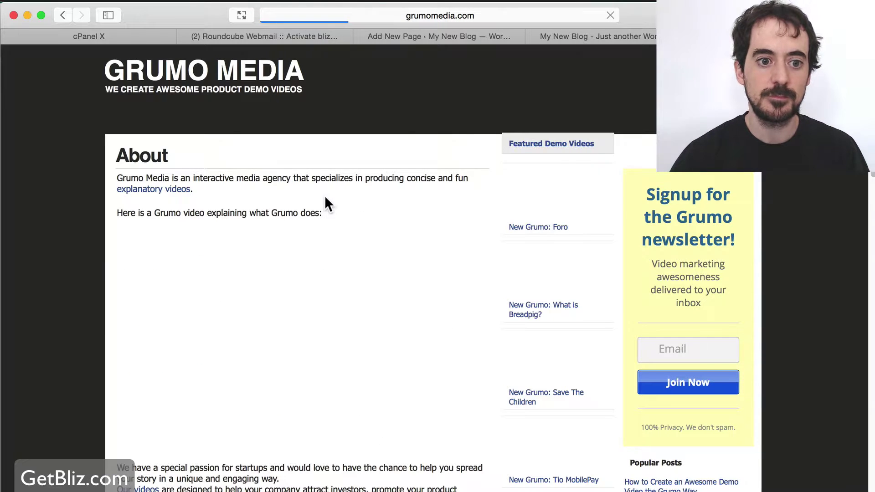
# Scroll through the Grumo Media About page and return to the top
pyautogui.scroll(-2, 79, 187)
pyautogui.scroll(2, 292, 117)
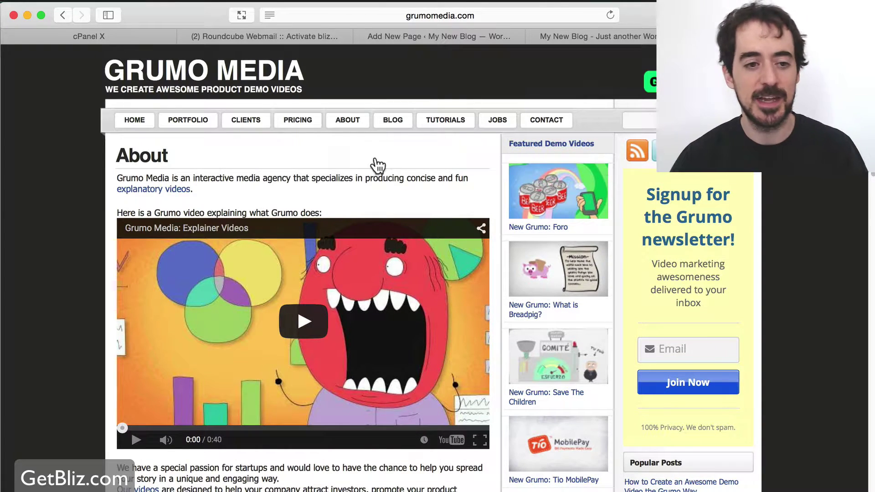
pyautogui.scroll(-3, 48, 157)
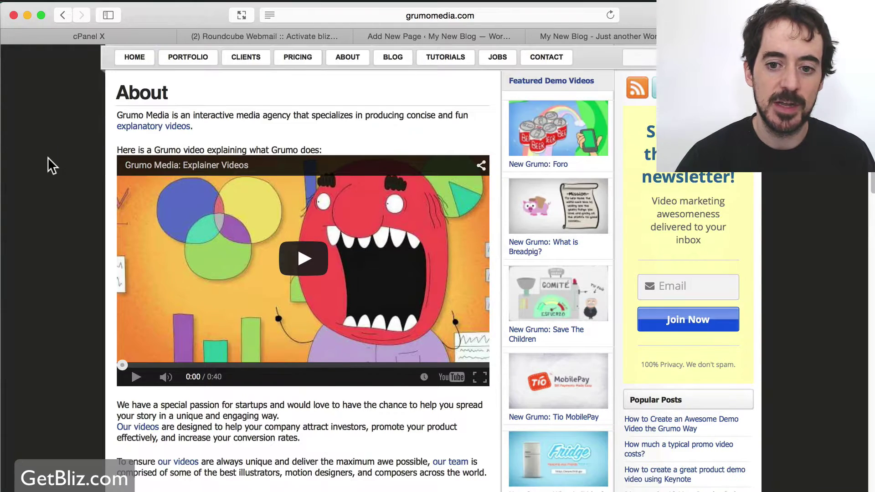
pyautogui.scroll(-5, 47, 157)
pyautogui.scroll(6, 48, 157)
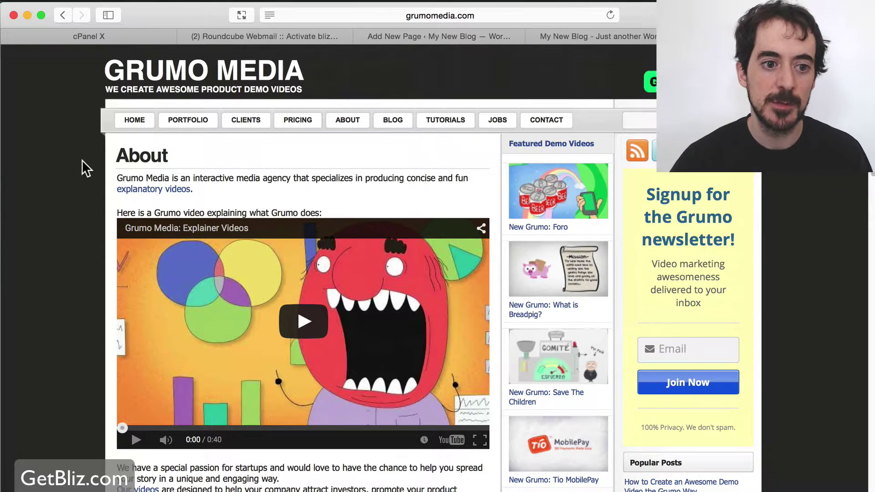
pyautogui.scroll(-5, 80, 161)
pyautogui.scroll(-10, 72, 162)
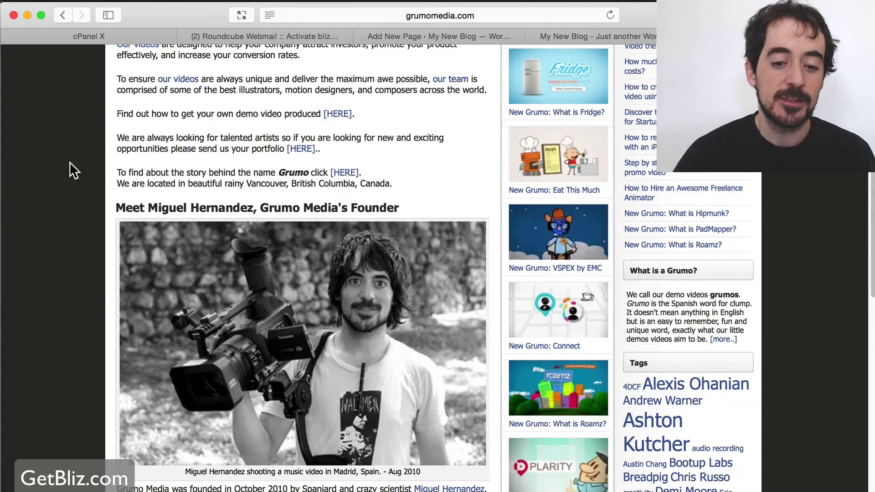
pyautogui.scroll(15, 72, 181)
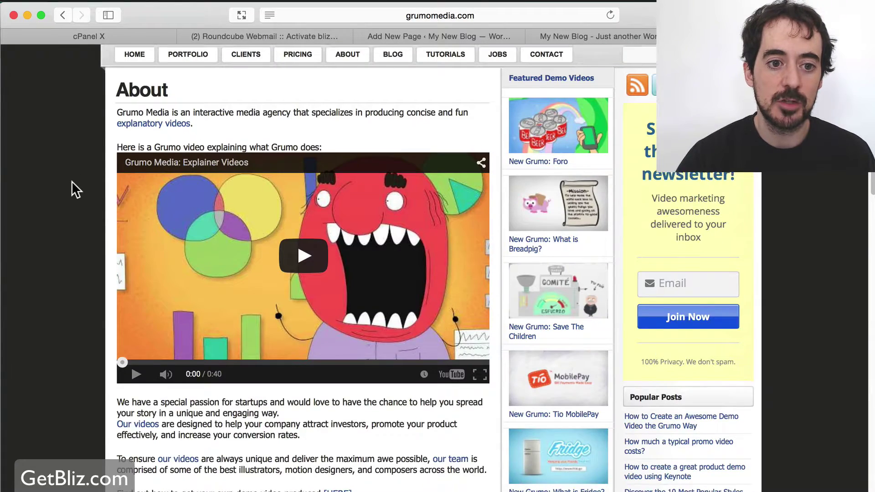
pyautogui.scroll(2, 72, 181)
pyautogui.moveTo(117, 177); pyautogui.dragTo(390, 428)
pyautogui.scroll(-5, 365, 444)
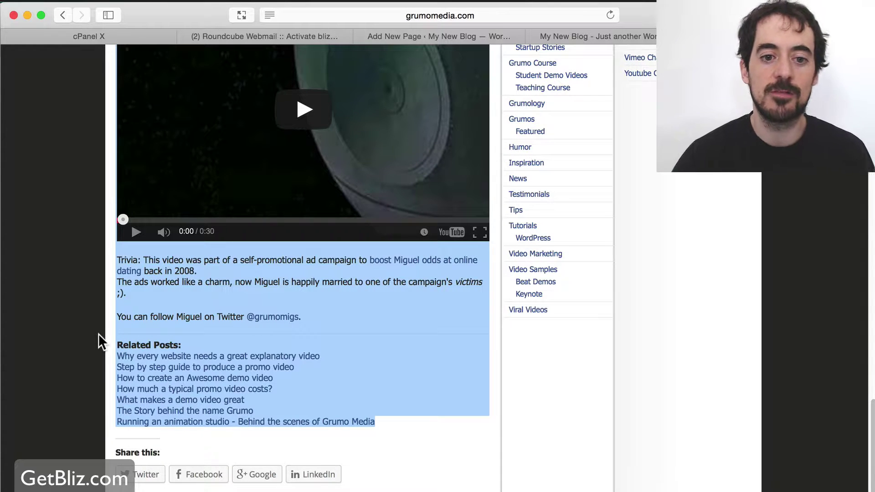
pyautogui.scroll(20, 98, 333)
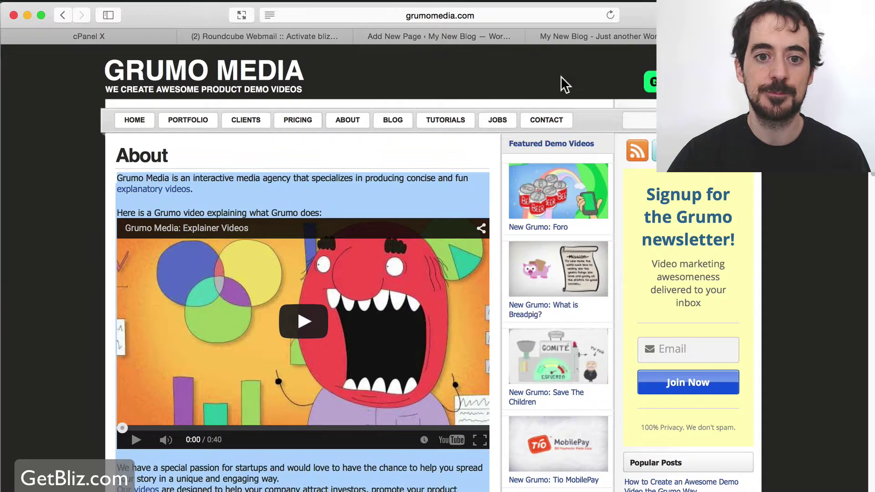
# Return to the About page draft and publish it
pyautogui.click(446, 37)
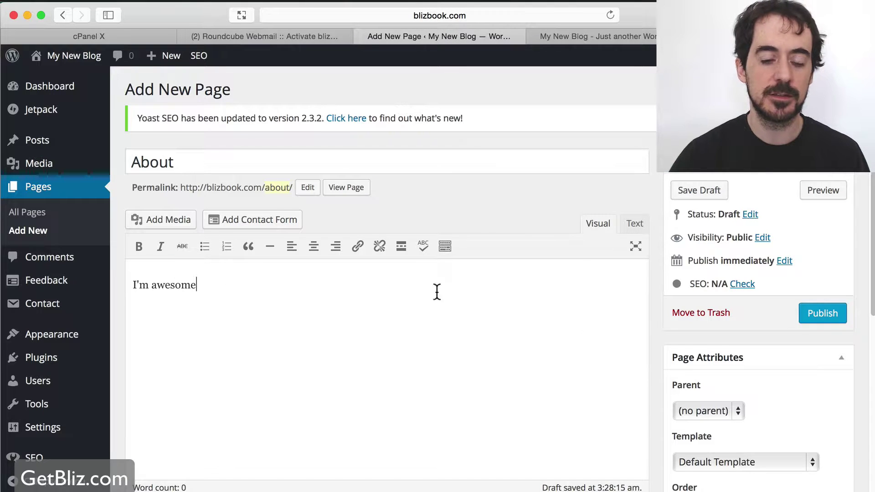
pyautogui.click(829, 317)
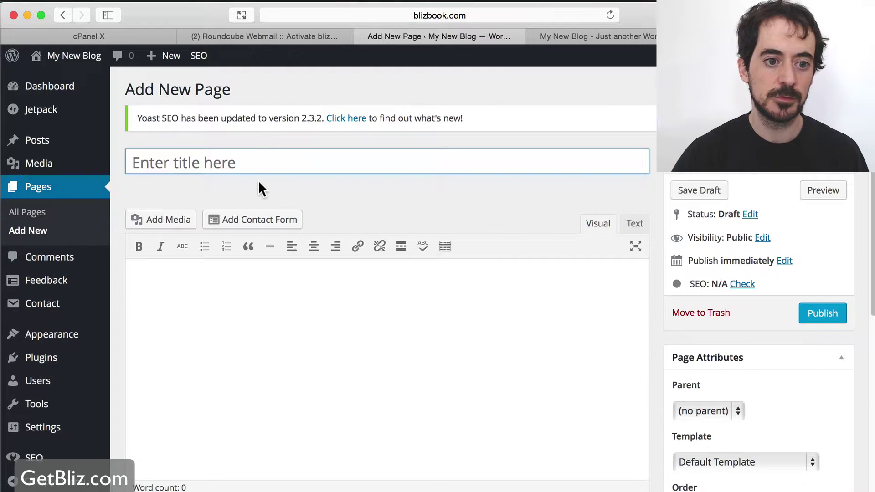
# Title the page 'Contact' and add the body line 'Fill in the form below'
pyautogui.write('Contact')
pyautogui.click(268, 286)
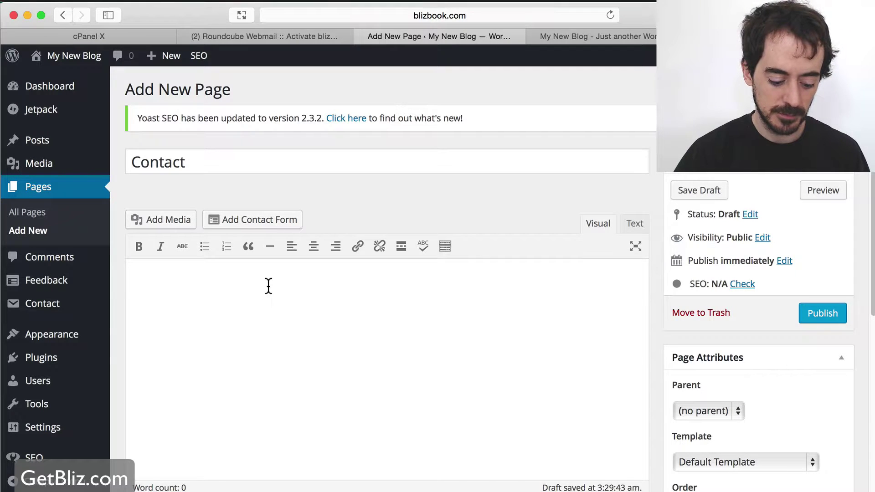
pyautogui.write('Fill in th')
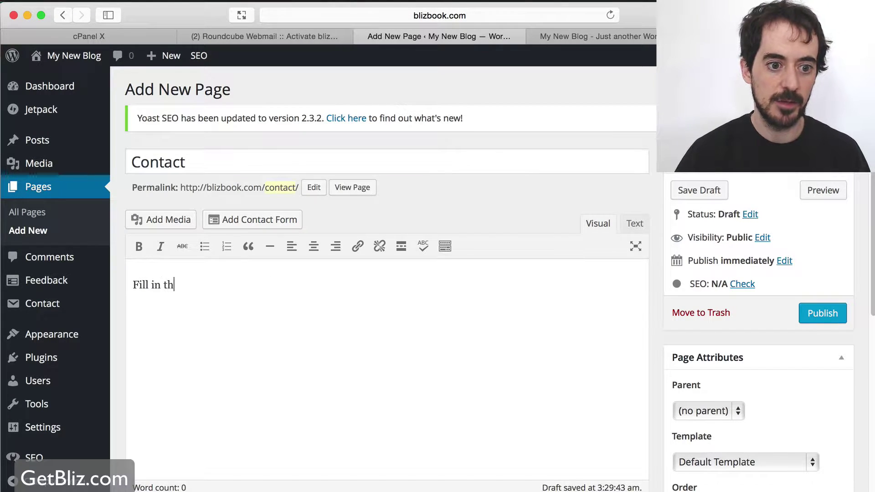
pyautogui.write('e form below:')
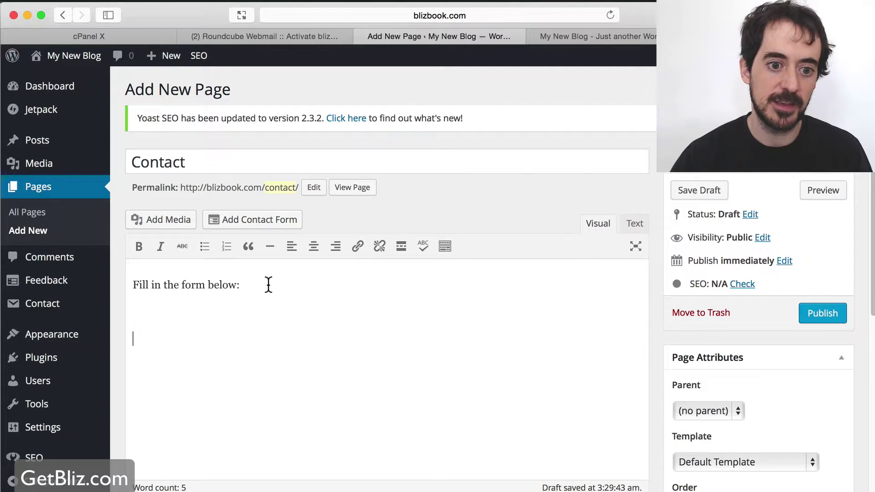
# Insert the default contact form into the Contact page and publish it
pyautogui.click(264, 219)
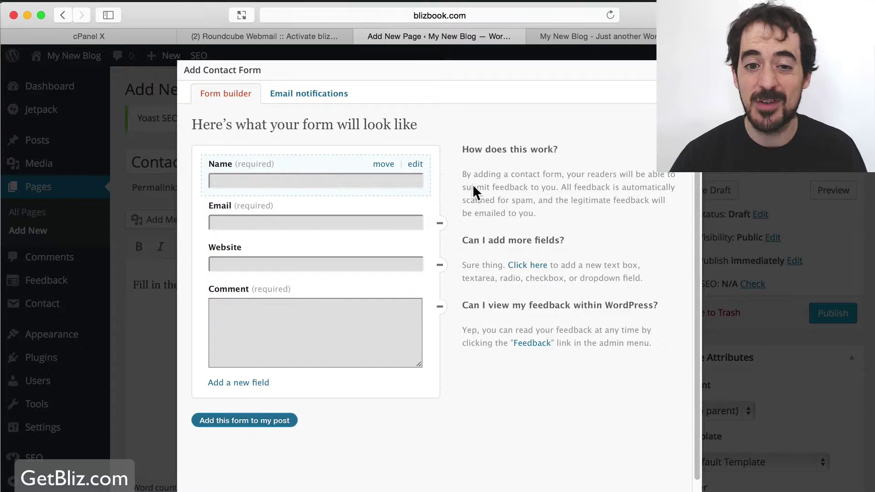
pyautogui.click(236, 420)
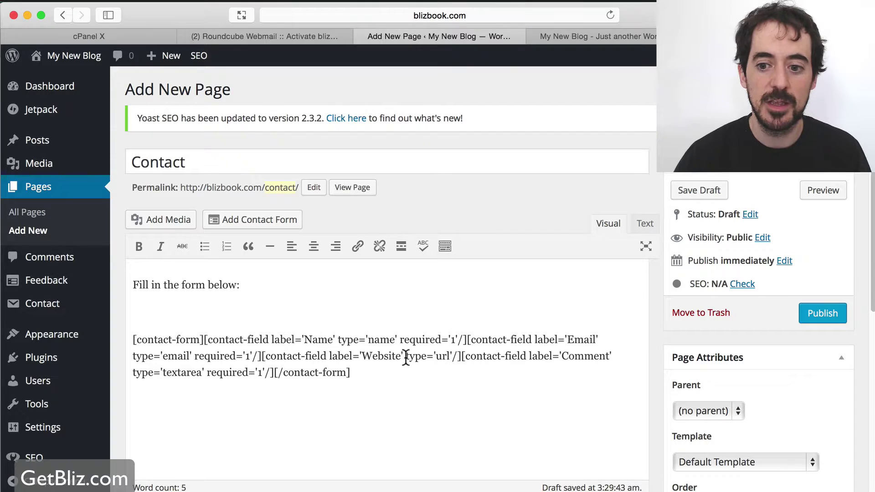
pyautogui.click(834, 319)
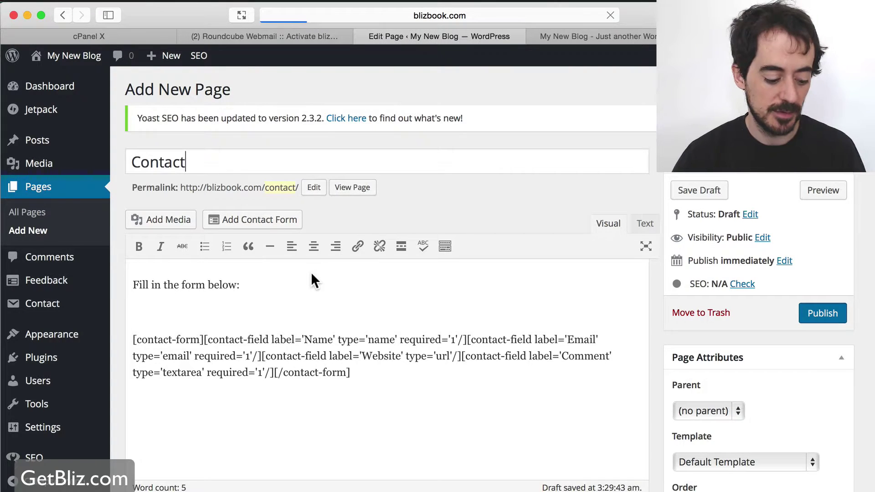
pyautogui.press('super+Tab')
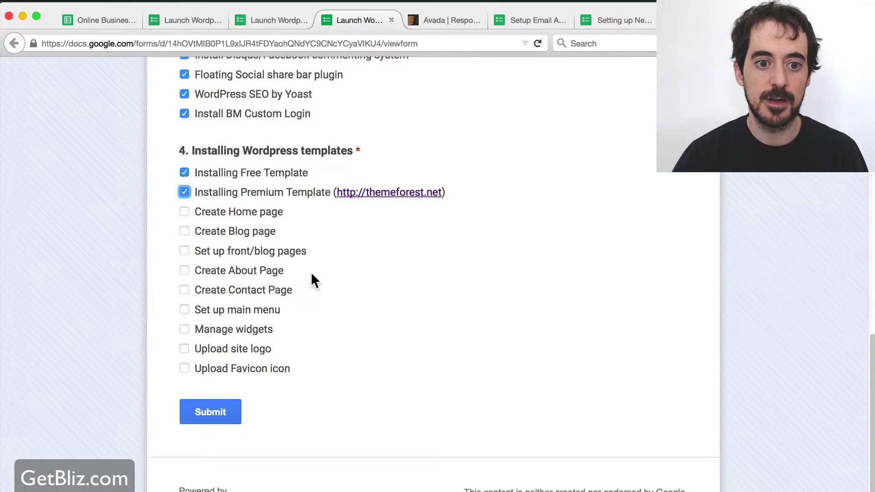
# Tick Create Home page, Create Blog page and Create About Page in the checklist
pyautogui.click(209, 211)
pyautogui.click(223, 230)
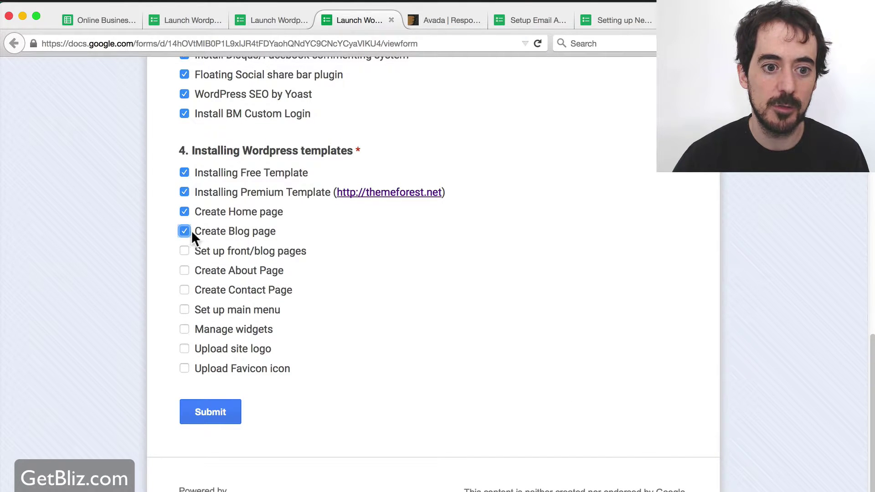
pyautogui.click(198, 272)
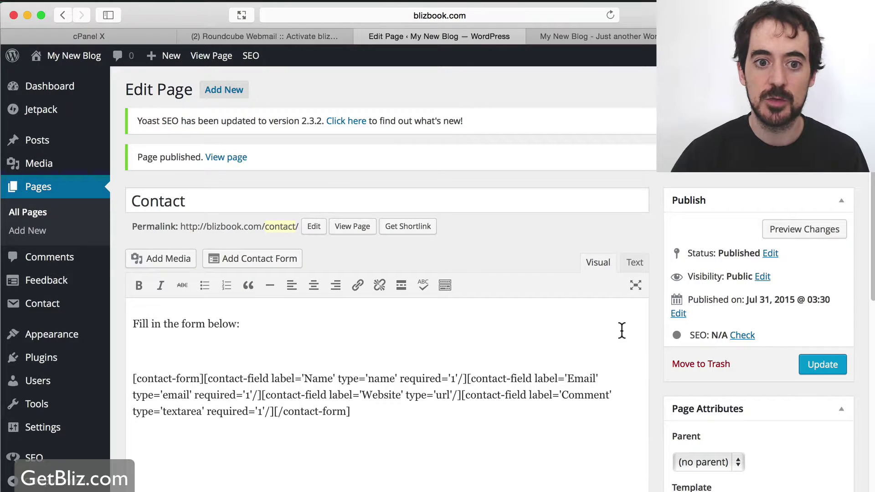
# View the live Contact page and its form, then bring the blog home page forward
pyautogui.keyDown('super'); pyautogui.click(228, 159); pyautogui.keyUp('super')
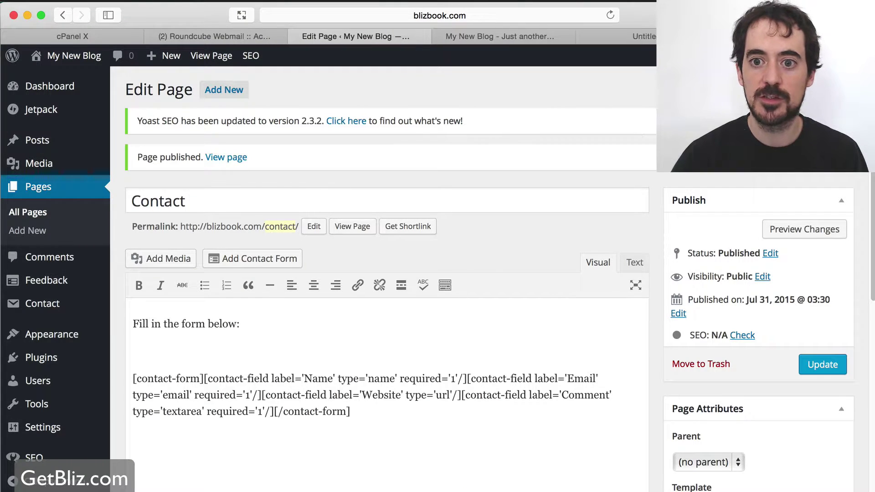
pyautogui.click(637, 36)
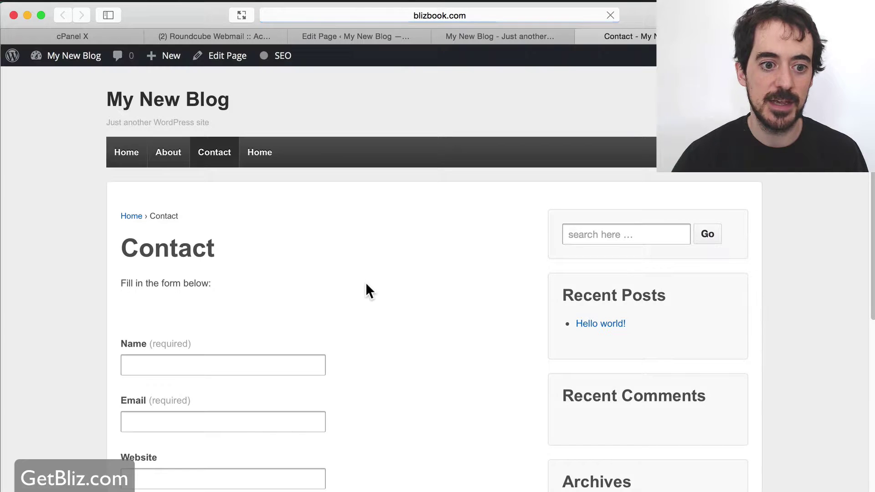
pyautogui.scroll(-5, 367, 285)
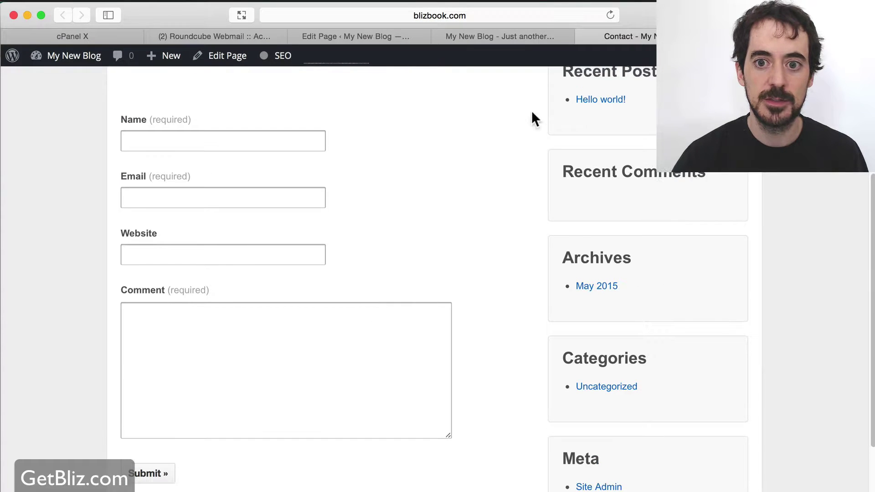
pyautogui.click(494, 36)
pyautogui.click(638, 37)
# In the Contact page editor, delete the contact-form shortcode and reopen the Add Contact Form builder
pyautogui.click(513, 38)
pyautogui.click(376, 38)
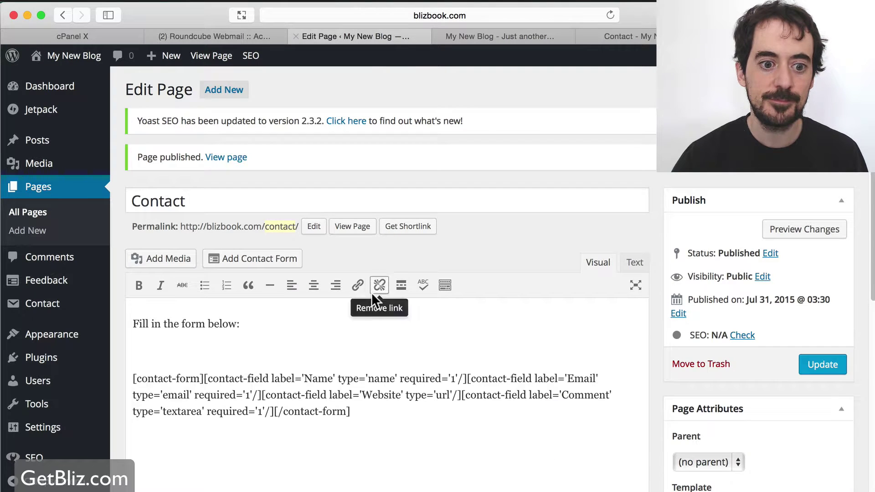
pyautogui.scroll(-3, 392, 336)
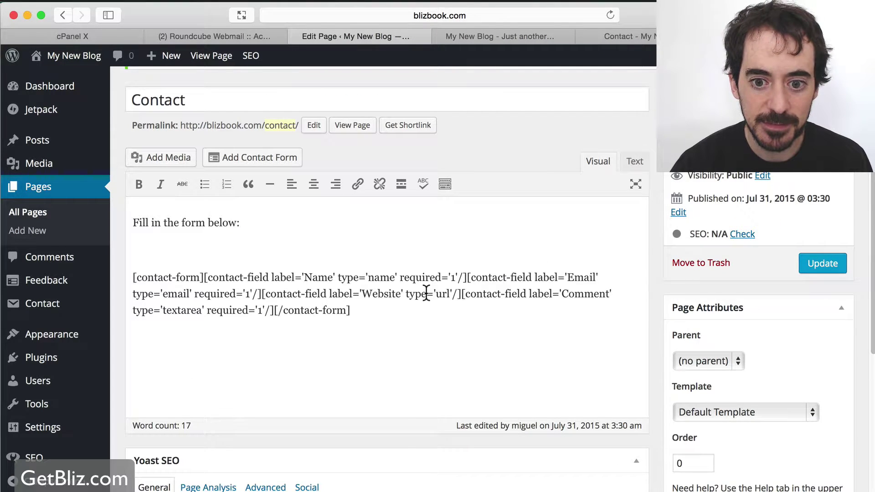
pyautogui.moveTo(369, 314); pyautogui.dragTo(133, 276)
pyautogui.press('BackSpace')
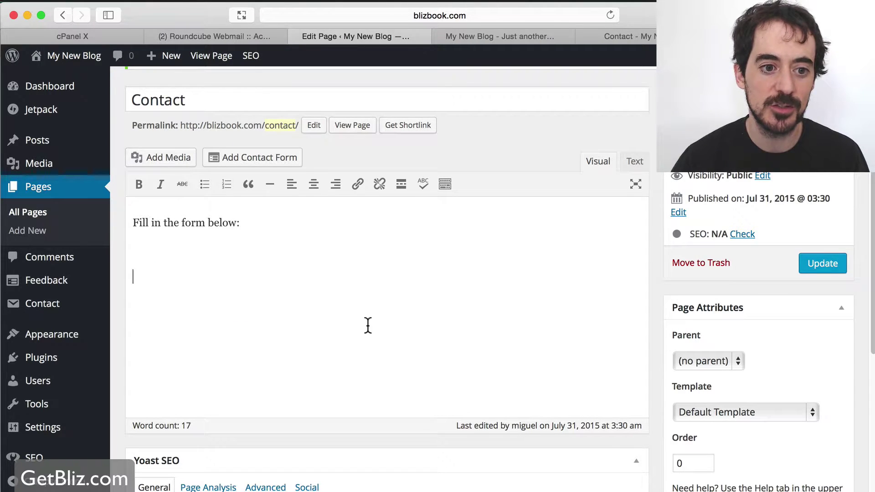
pyautogui.click(277, 161)
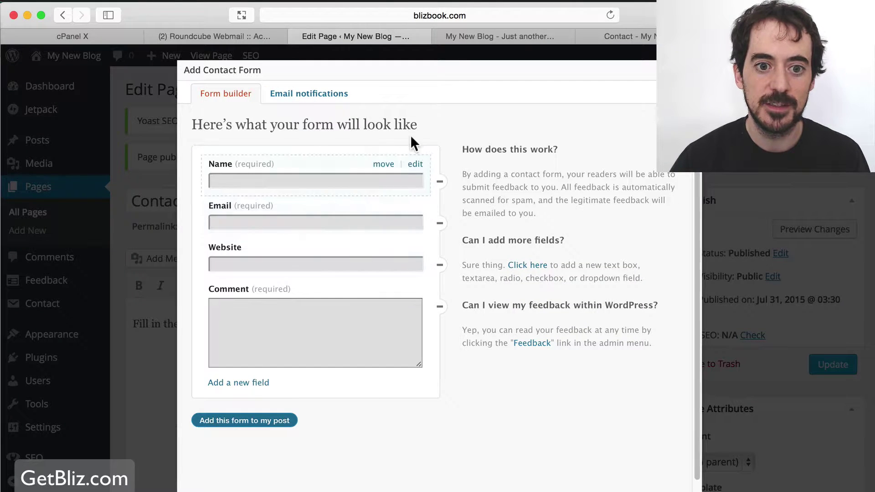
# Set the form's e-mail notifications to the site owner's address with subject 'New Lead!' and save
pyautogui.click(326, 100)
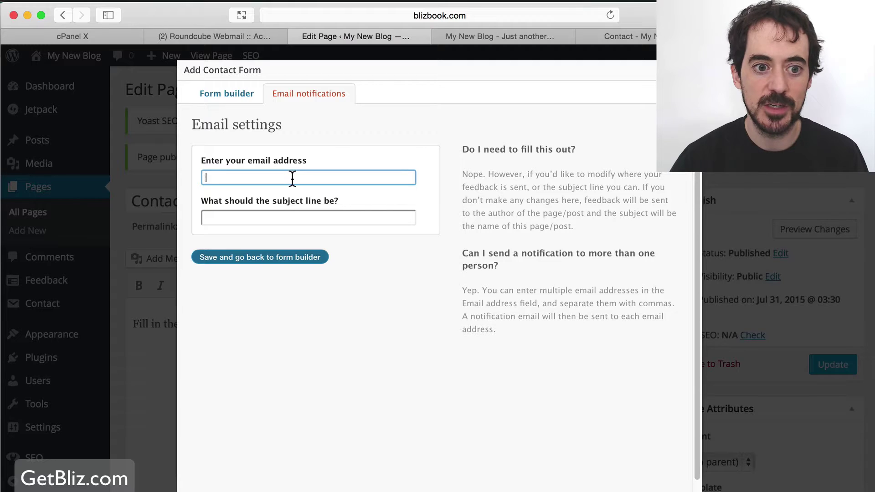
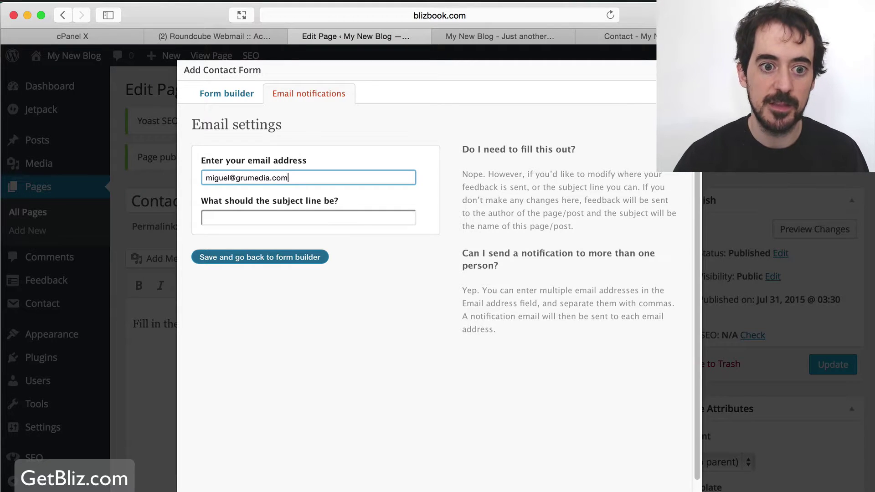
pyautogui.click(309, 218)
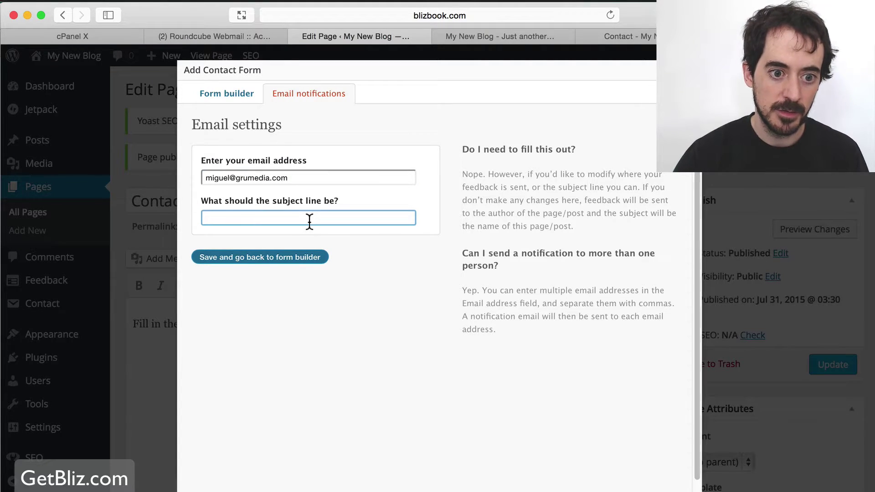
pyautogui.write('New Lead!')
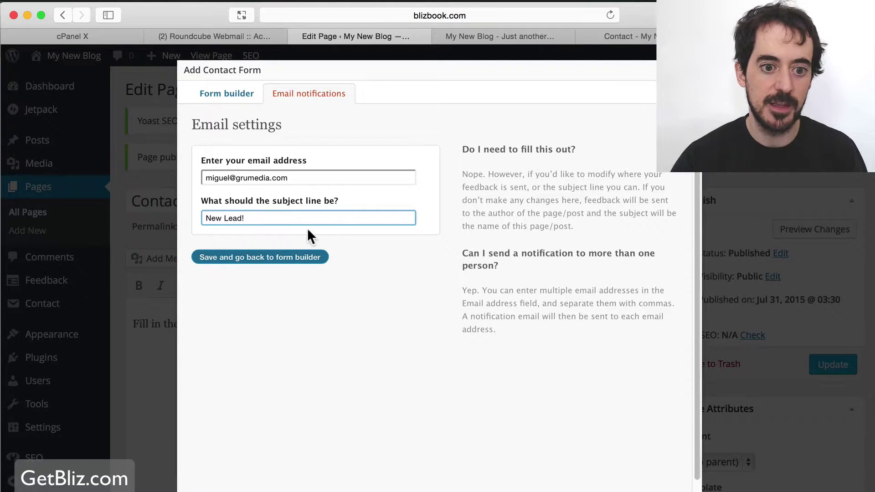
pyautogui.click(283, 257)
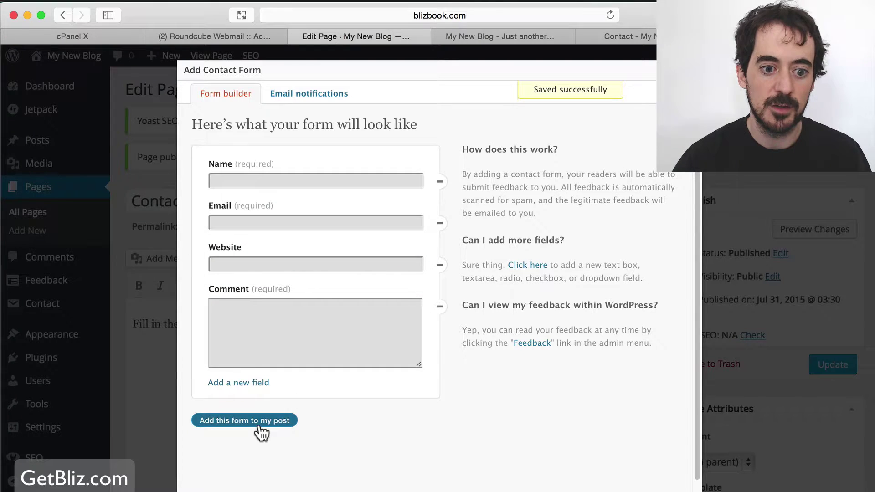
# Insert the configured form into the Contact page, update it, and open the live page in a new tab
pyautogui.click(294, 420)
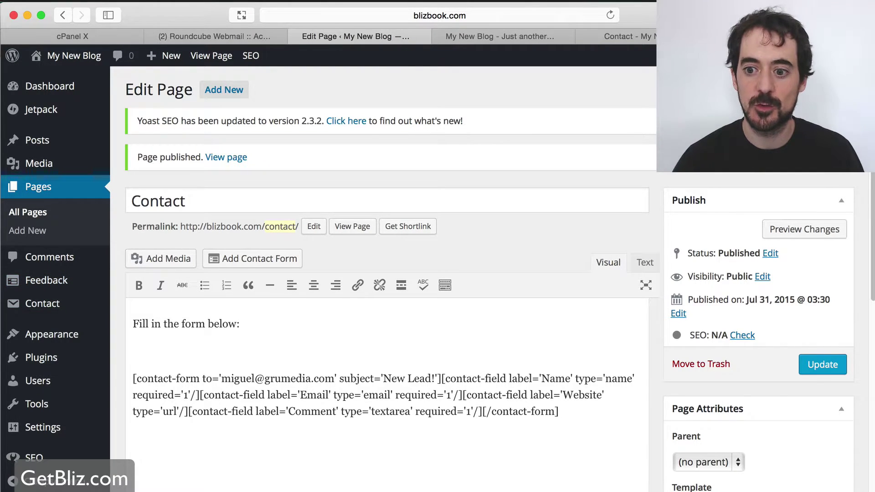
pyautogui.click(809, 367)
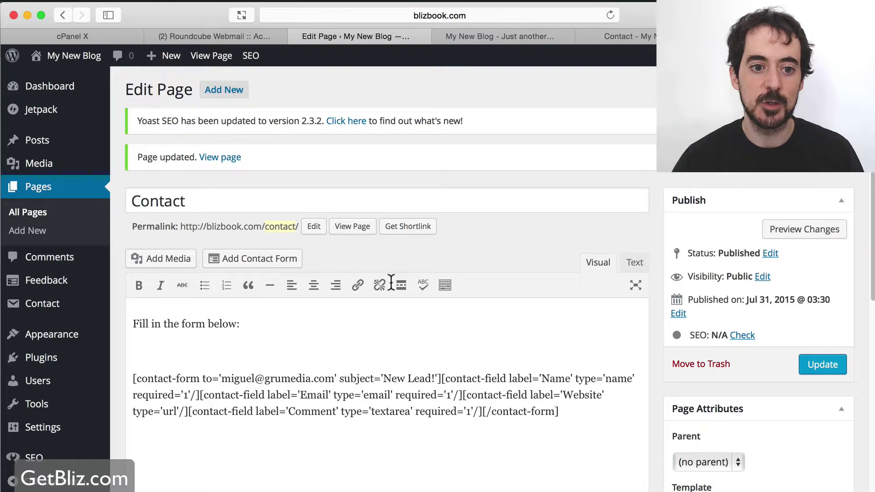
pyautogui.keyDown('super'); pyautogui.click(224, 160); pyautogui.keyUp('super')
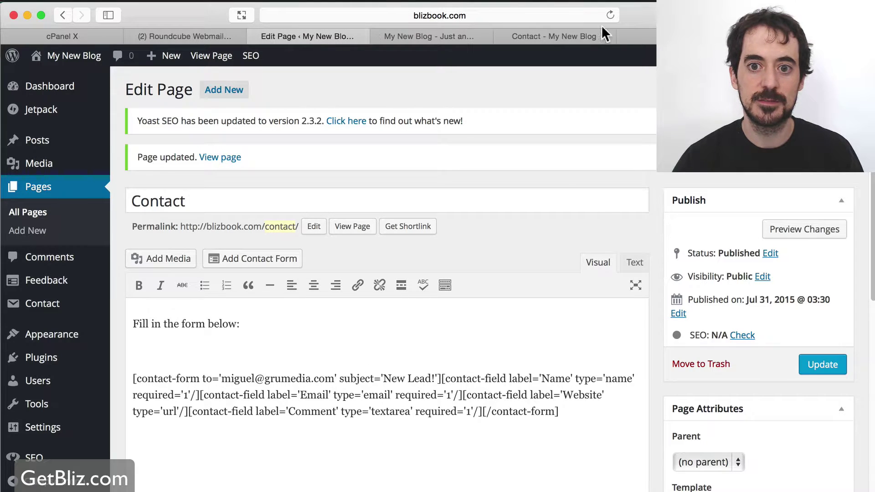
# On the fresh live Contact page, fill every form field with placeholder test text and submit
pyautogui.click(501, 36)
pyautogui.click(640, 36)
pyautogui.scroll(-3, 412, 319)
pyautogui.click(199, 262)
pyautogui.write('sdfdsf')
pyautogui.click(198, 330)
pyautogui.write('sdfsf')
pyautogui.click(213, 373)
pyautogui.write('sfsf')
pyautogui.click(315, 427)
pyautogui.write('sfsf')
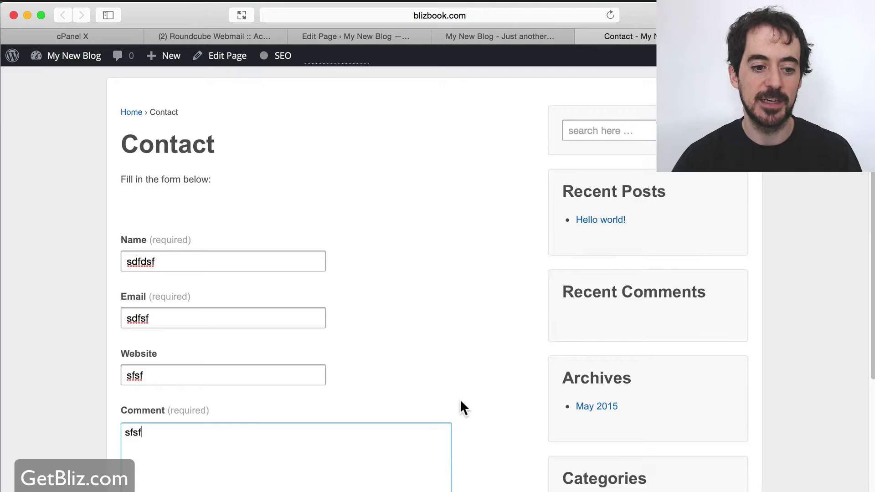
pyautogui.scroll(-5, 460, 398)
pyautogui.click(171, 359)
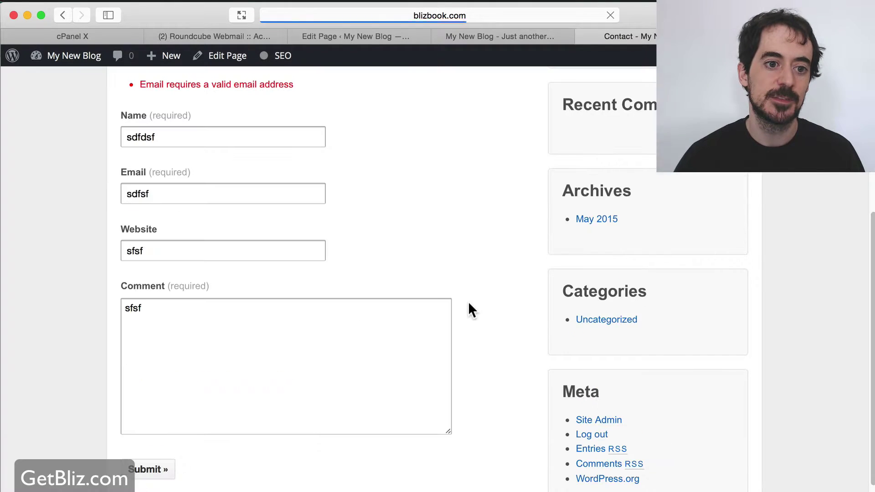
# Complete the invalid e-mail address, resubmit until 'Message Sent' appears, and return to the page editor
pyautogui.scroll(5, 468, 301)
pyautogui.scroll(-3, 252, 255)
pyautogui.click(181, 284)
pyautogui.write('@gmail.com')
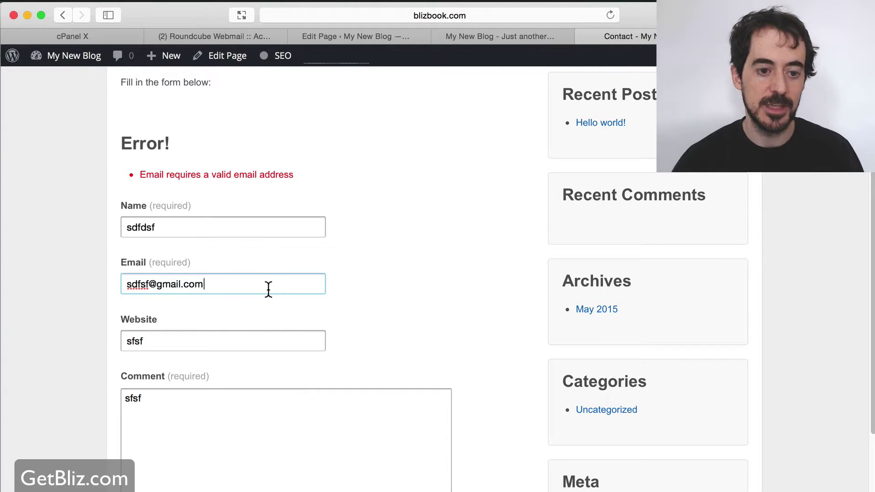
pyautogui.scroll(-5, 275, 297)
pyautogui.click(161, 464)
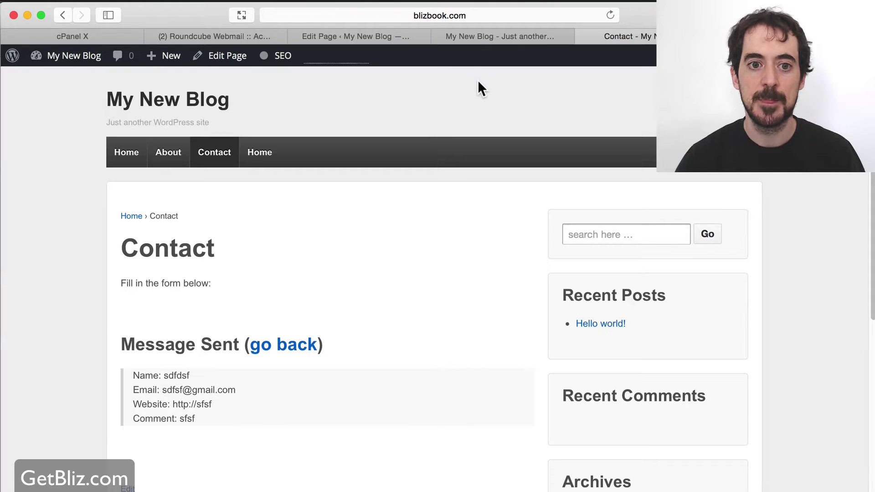
pyautogui.click(360, 36)
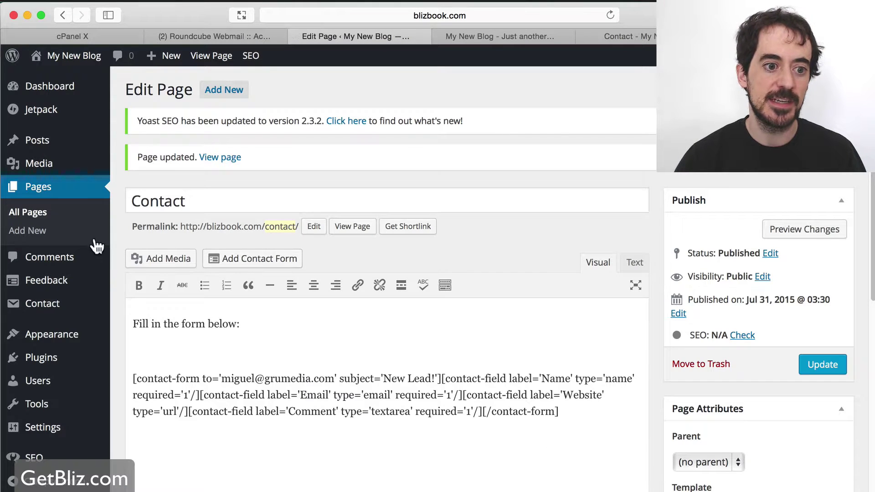
# Check the 'New Lead!' test message under Feedback, then open the Contact Form 7 forms list
pyautogui.click(50, 280)
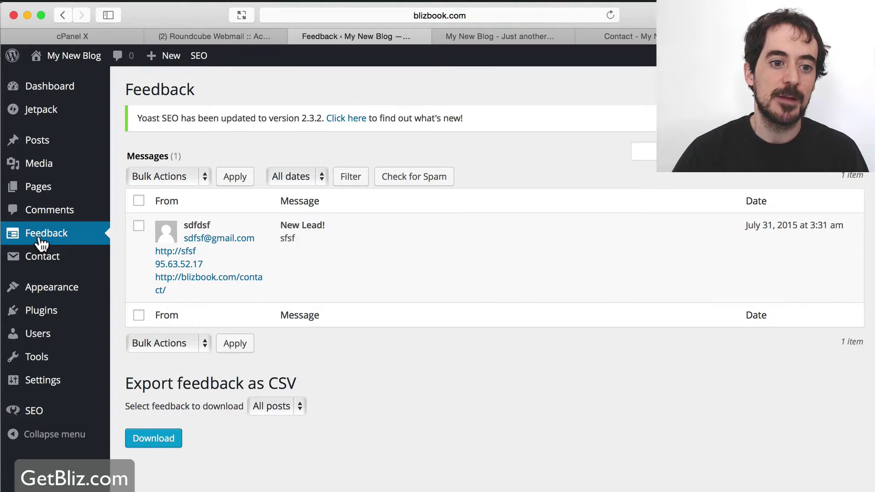
pyautogui.click(56, 263)
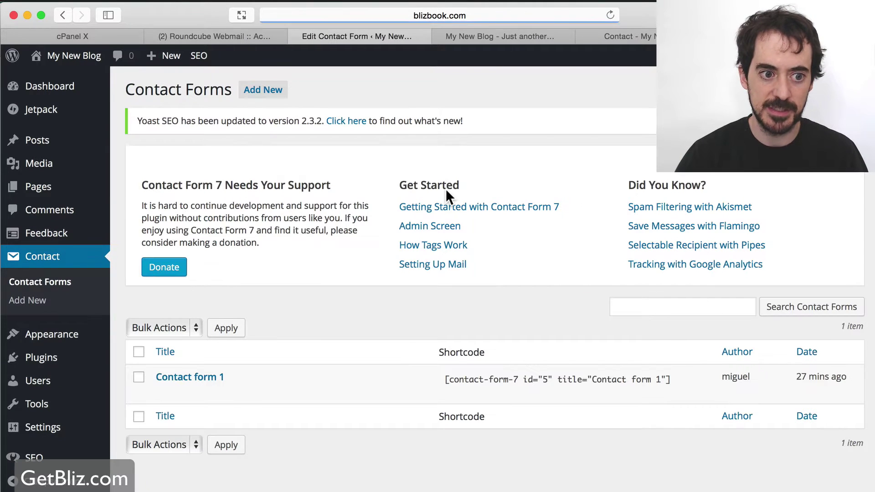
# Dismiss the welcome panel, edit Contact form 1, and review its Mail settings and message body
pyautogui.click(838, 173)
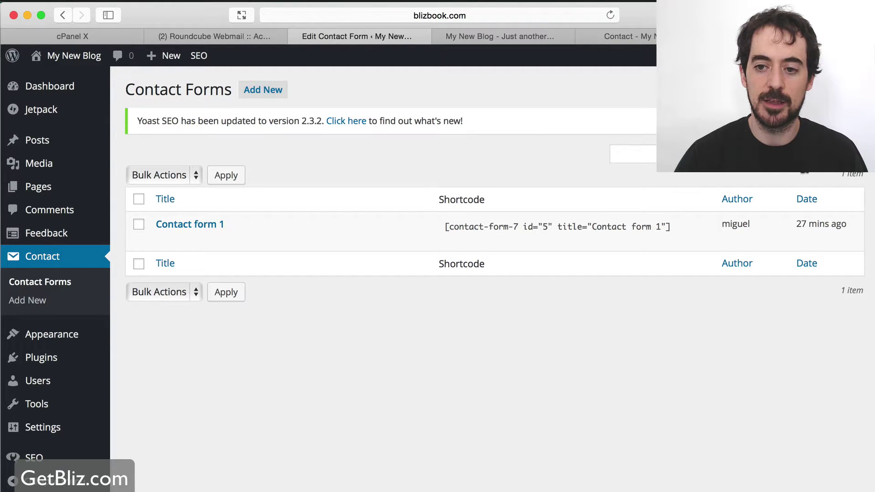
pyautogui.click(211, 226)
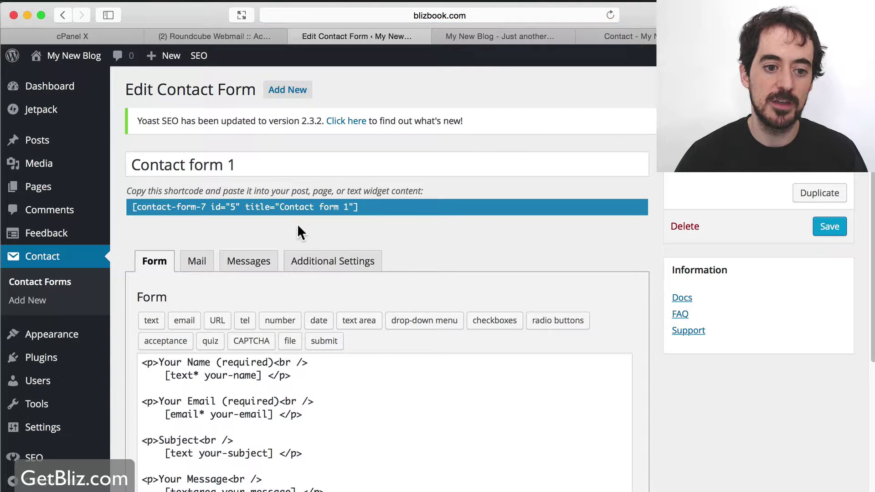
pyautogui.scroll(-4, 373, 361)
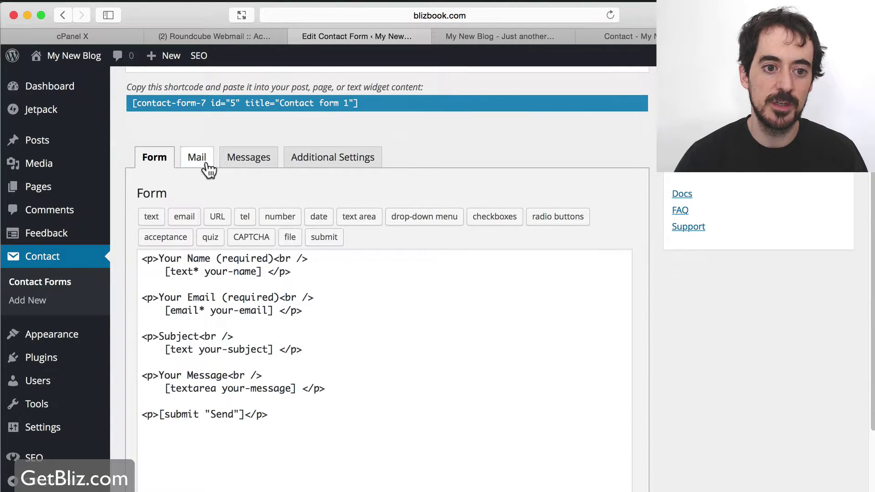
pyautogui.click(202, 164)
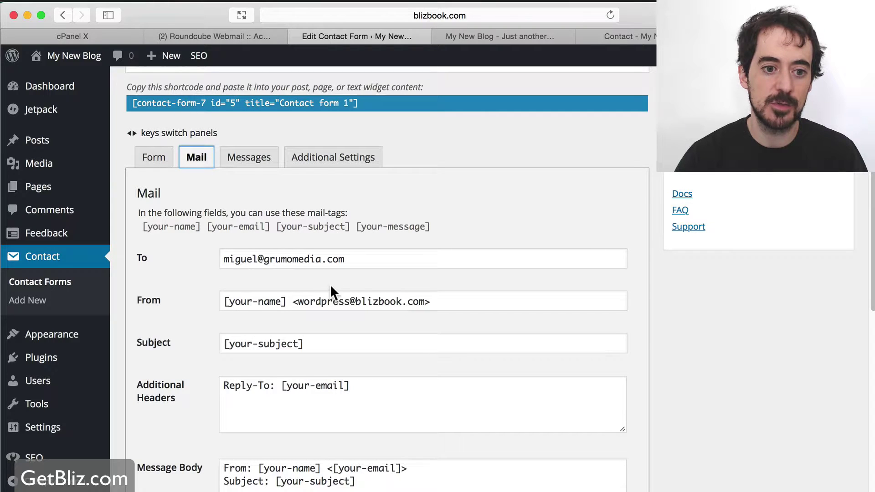
pyautogui.scroll(-3, 330, 292)
pyautogui.scroll(-3, 333, 288)
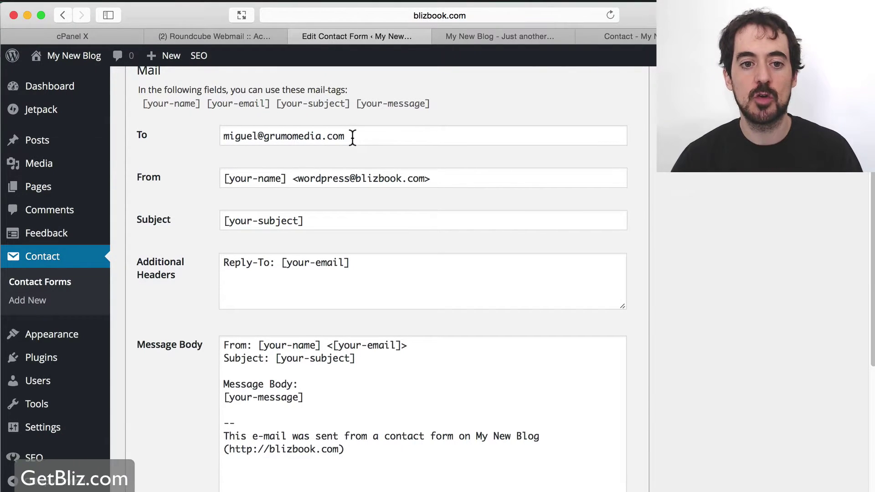
pyautogui.scroll(-5, 379, 223)
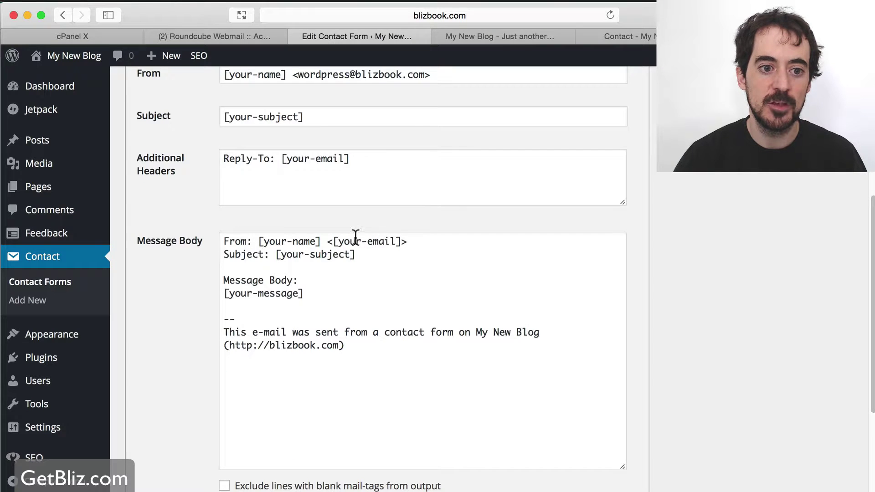
pyautogui.moveTo(225, 239); pyautogui.dragTo(373, 345)
pyautogui.scroll(9, 416, 332)
pyautogui.scroll(6, 414, 314)
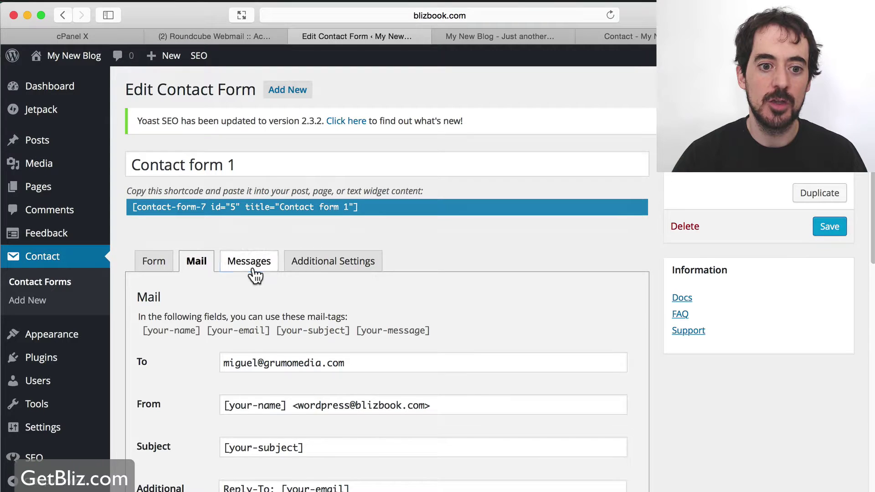
# Review Contact form 1's Messages and Additional Settings tabs
pyautogui.click(250, 275)
pyautogui.scroll(-1, 398, 305)
pyautogui.scroll(-11, 398, 304)
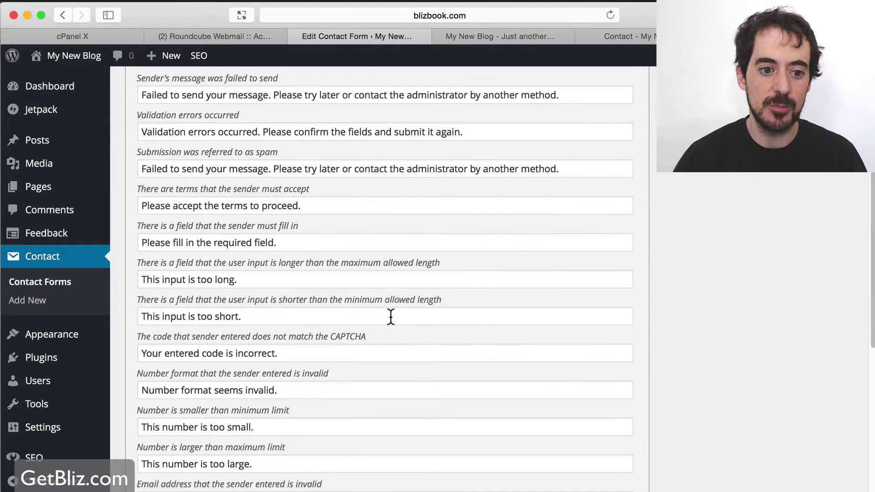
pyautogui.scroll(-7, 394, 316)
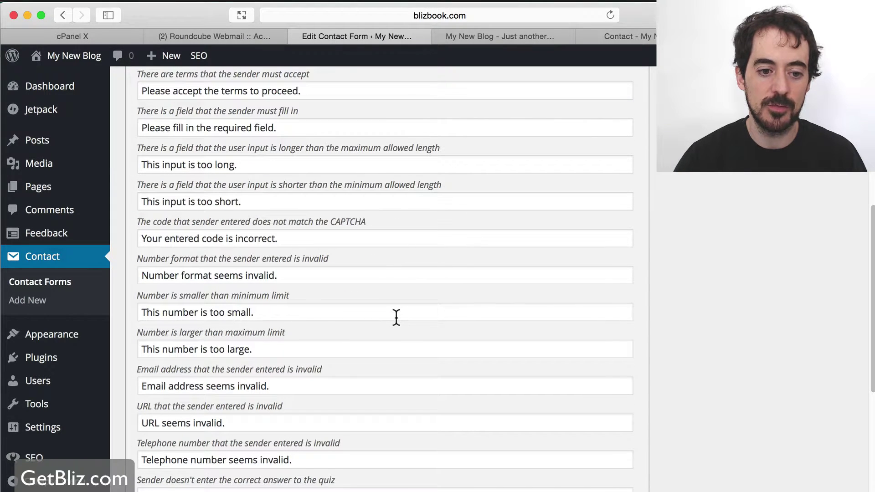
pyautogui.scroll(-5, 395, 316)
pyautogui.scroll(20, 382, 301)
pyautogui.click(338, 268)
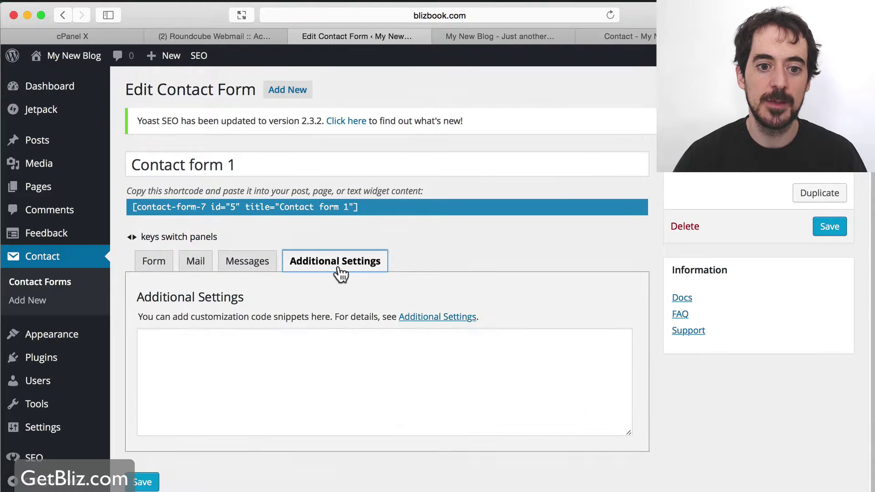
# Copy Contact form 1's shortcode from the Form tab and return to the Contact page tab
pyautogui.click(148, 261)
pyautogui.scroll(-2, 363, 398)
pyautogui.scroll(-6, 364, 402)
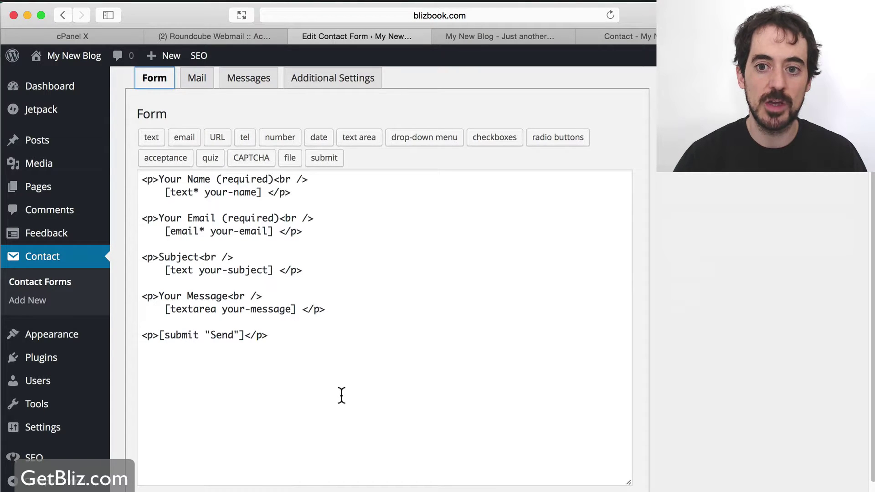
pyautogui.scroll(8, 341, 395)
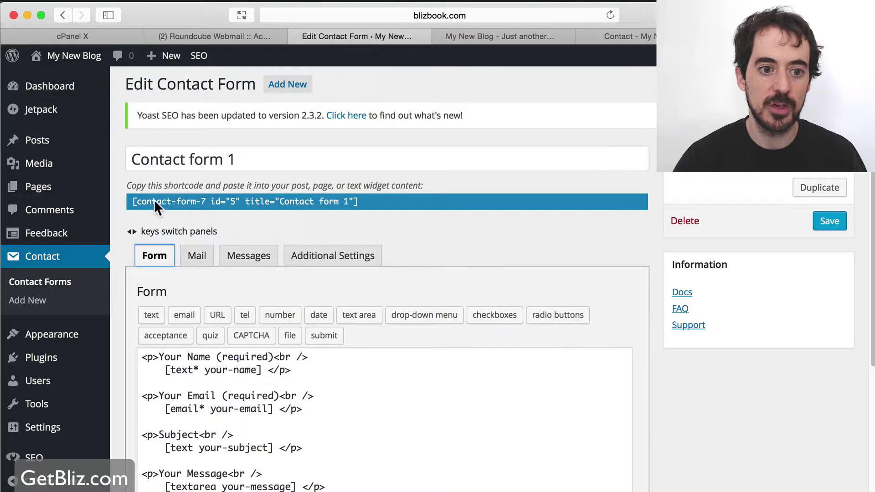
pyautogui.moveTo(384, 201); pyautogui.dragTo(130, 201)
pyautogui.press('super+c')
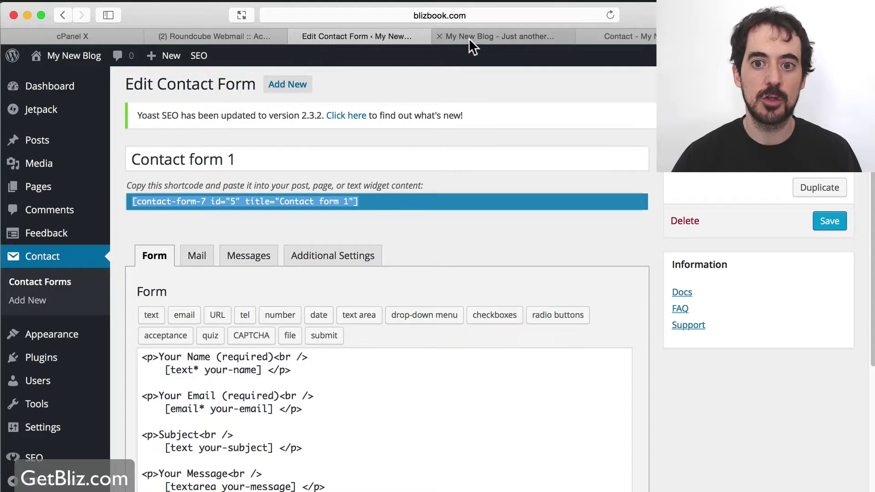
pyautogui.click(621, 36)
# In the Text view, replace the old contact-form shortcode with [contact-form-7 id="5" title="Contact form 1"] and update
pyautogui.click(228, 59)
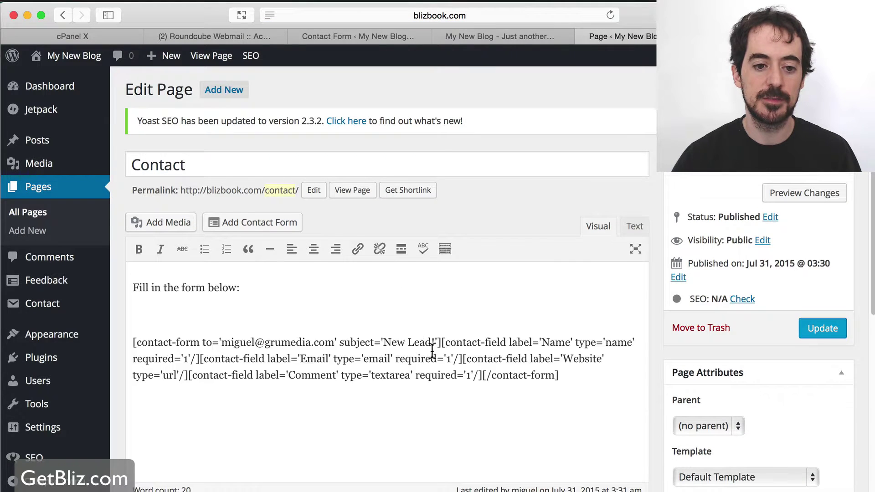
pyautogui.scroll(-2, 431, 351)
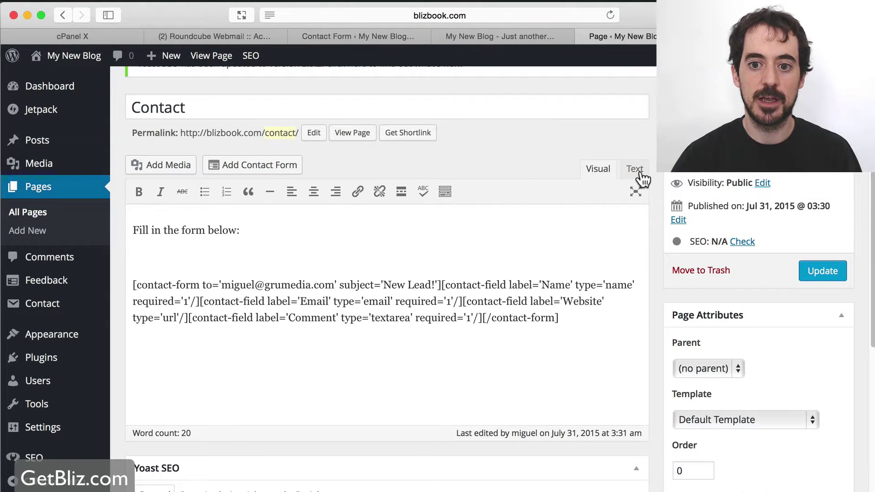
pyautogui.click(635, 170)
pyautogui.moveTo(639, 295); pyautogui.dragTo(107, 279)
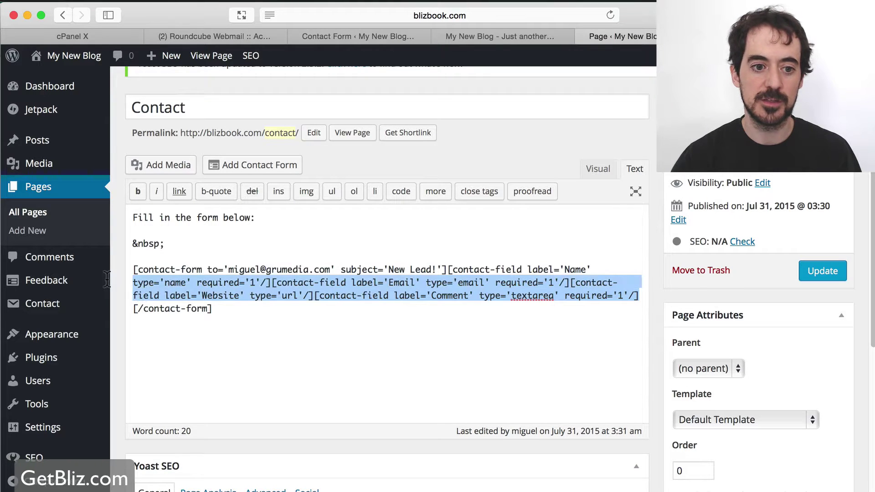
pyautogui.moveTo(222, 312); pyautogui.dragTo(119, 242)
pyautogui.press('BackSpace')
pyautogui.press('super+v')
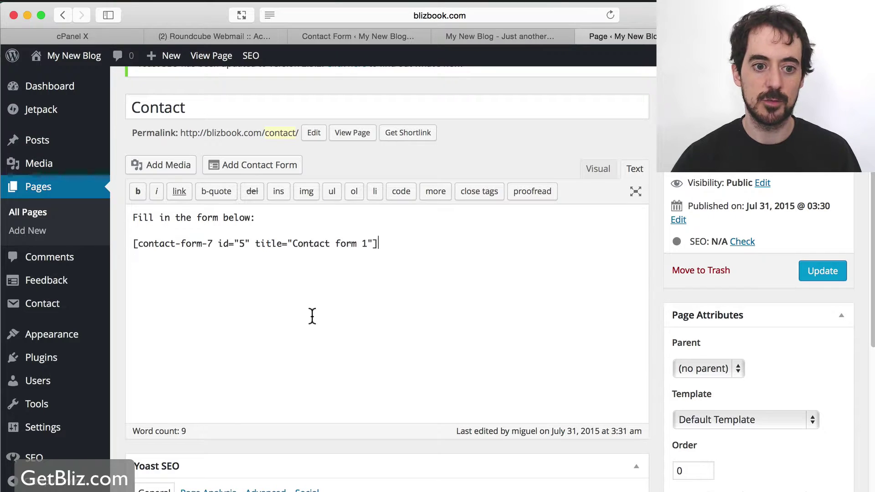
pyautogui.click(833, 278)
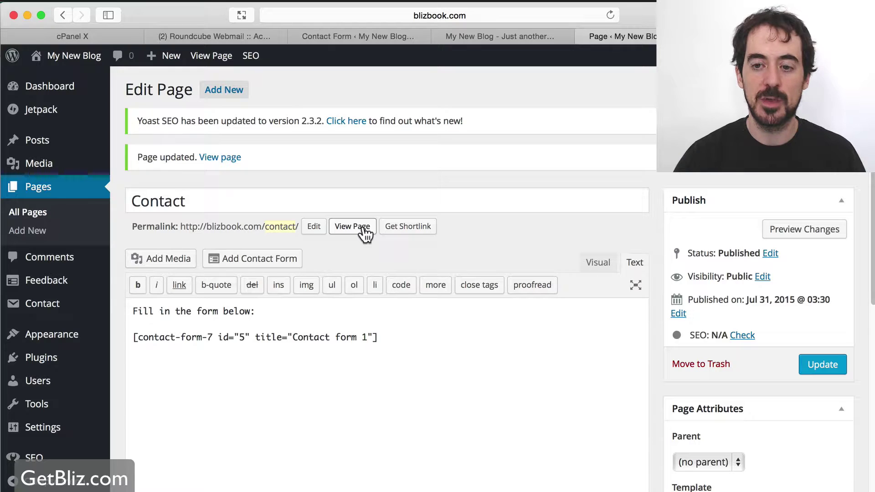
# View the live Contact page and check the Name, Email, Subject, Message fields and Send button
pyautogui.click(364, 227)
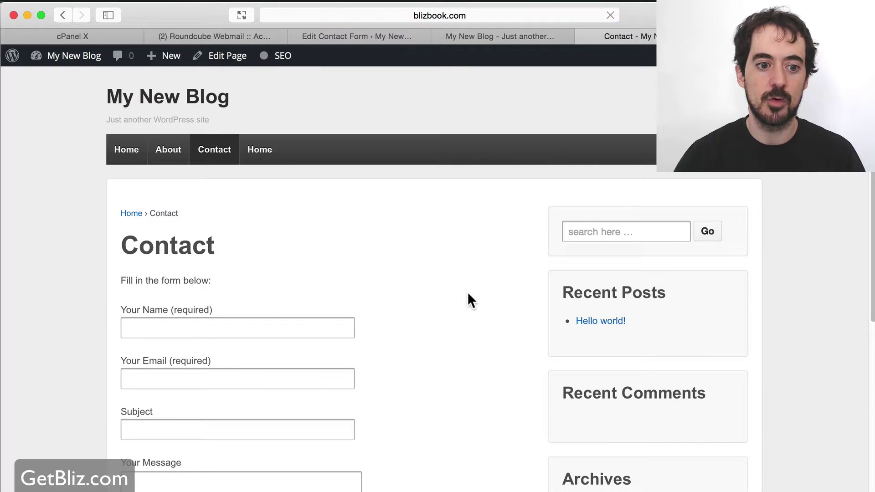
pyautogui.scroll(-2, 257, 214)
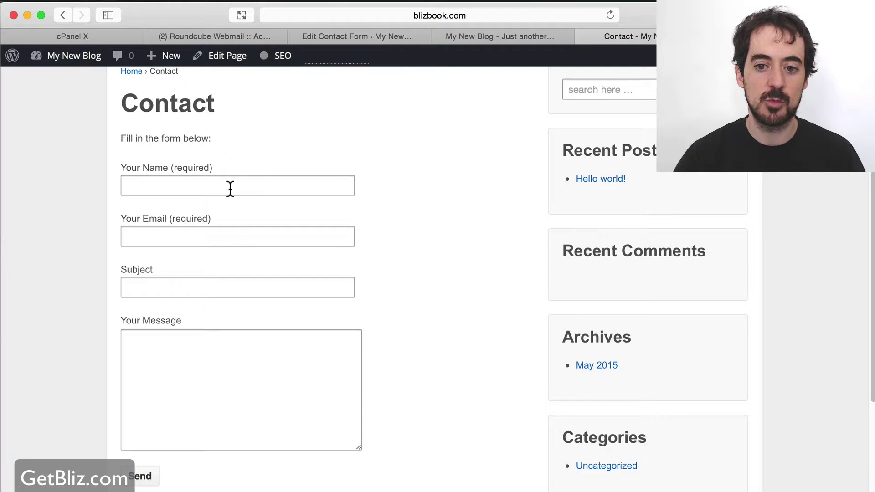
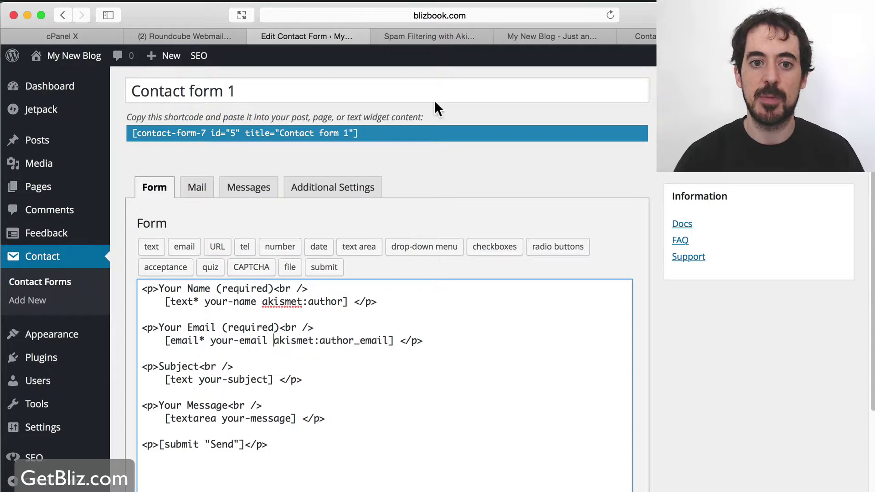
# Read the Contact Form 7 Akismet spam-filtering article, briefly checking the live blog home page
pyautogui.click(420, 36)
pyautogui.scroll(-3, 431, 266)
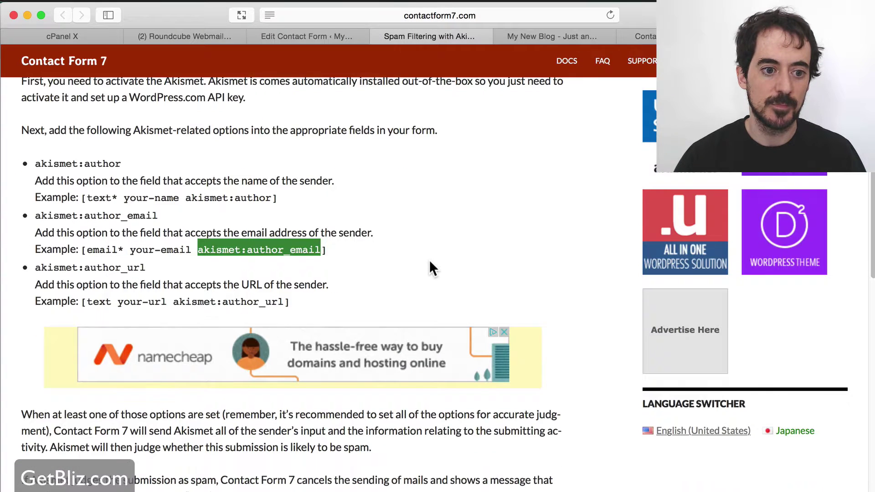
pyautogui.scroll(2, 431, 266)
pyautogui.scroll(3, 431, 266)
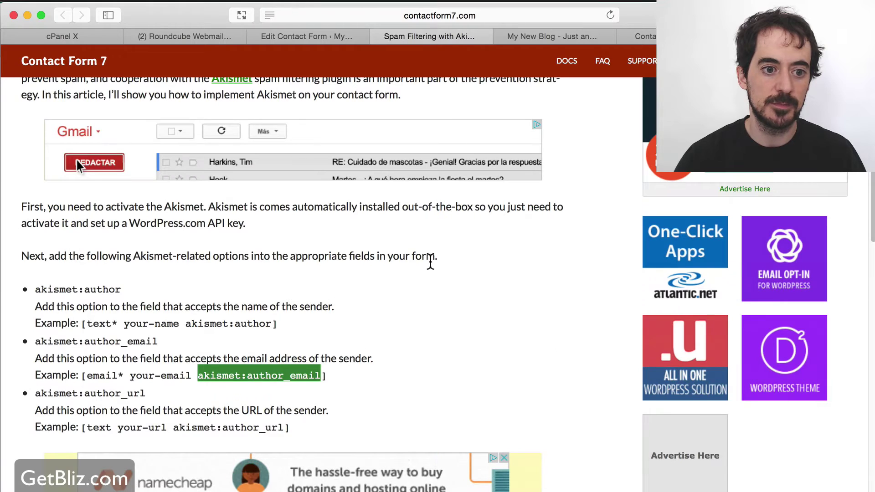
pyautogui.scroll(3, 460, 279)
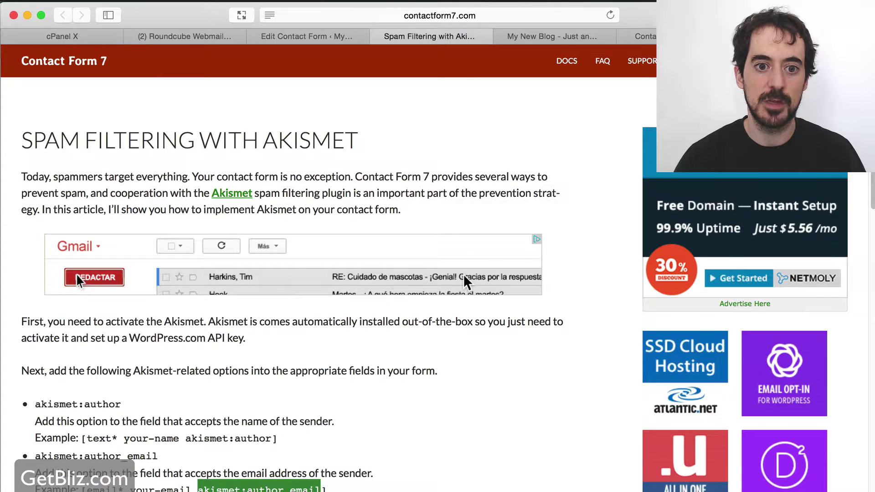
pyautogui.click(549, 38)
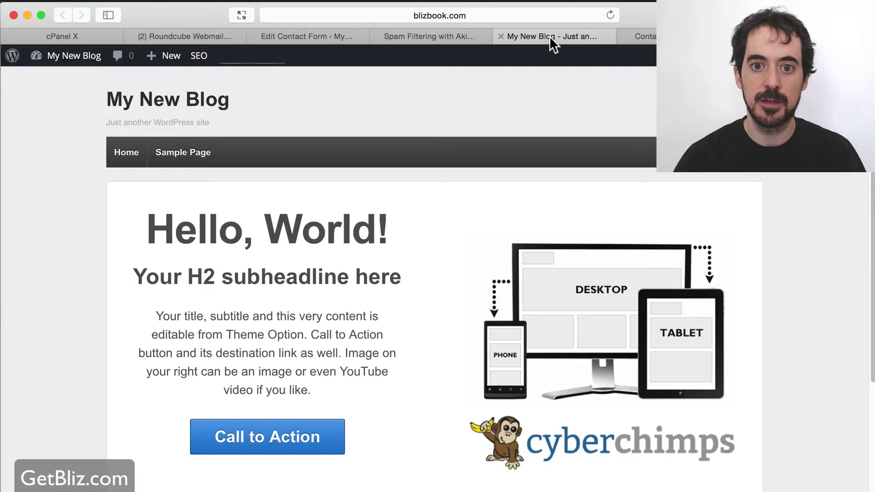
pyautogui.click(449, 36)
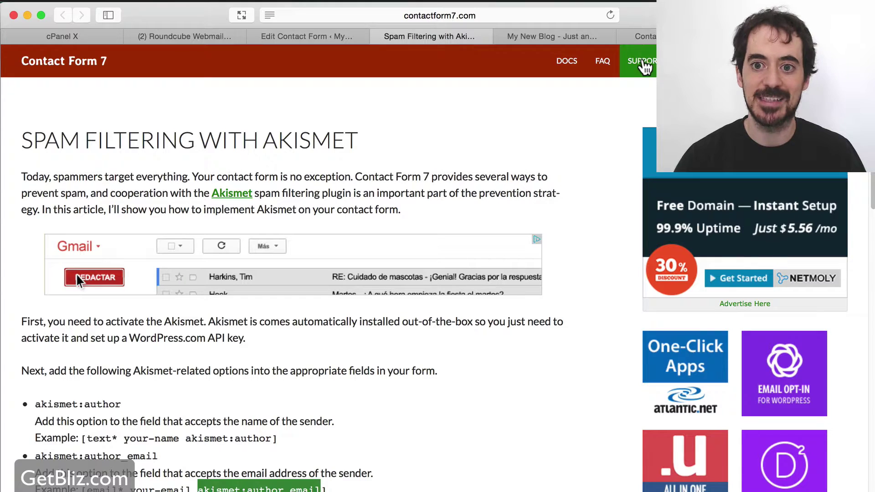
# Save Contact form 1 with its Akismet options in the contact form editor
pyautogui.click(328, 38)
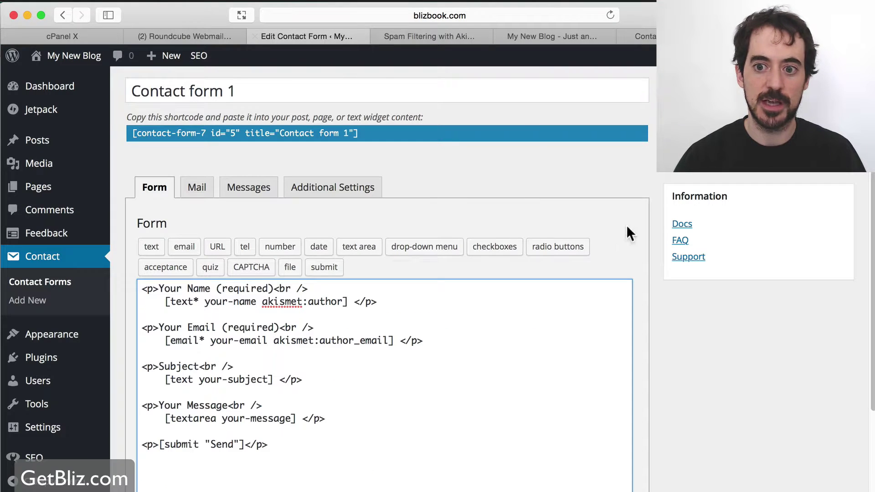
pyautogui.click(836, 160)
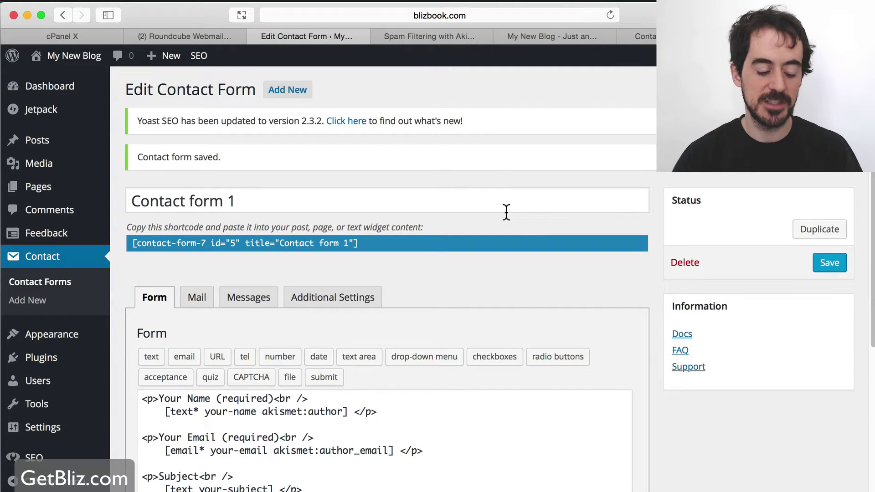
pyautogui.press('super+Tab')
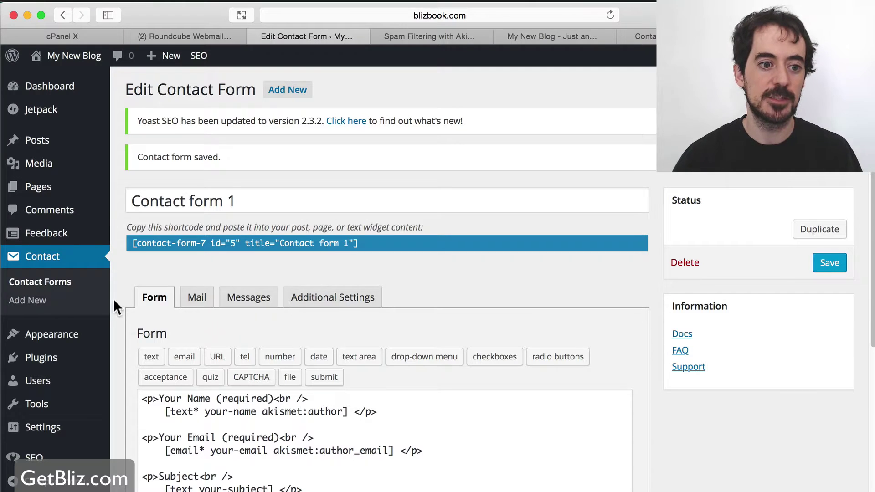
pyautogui.moveTo(85, 137)
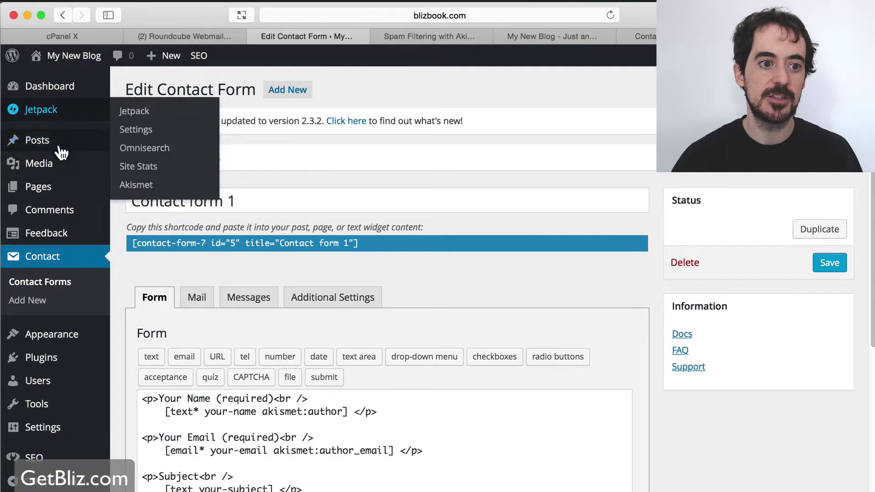
# Create a new page titled 'Blog' and publish it
pyautogui.moveTo(58, 187)
pyautogui.click(132, 206)
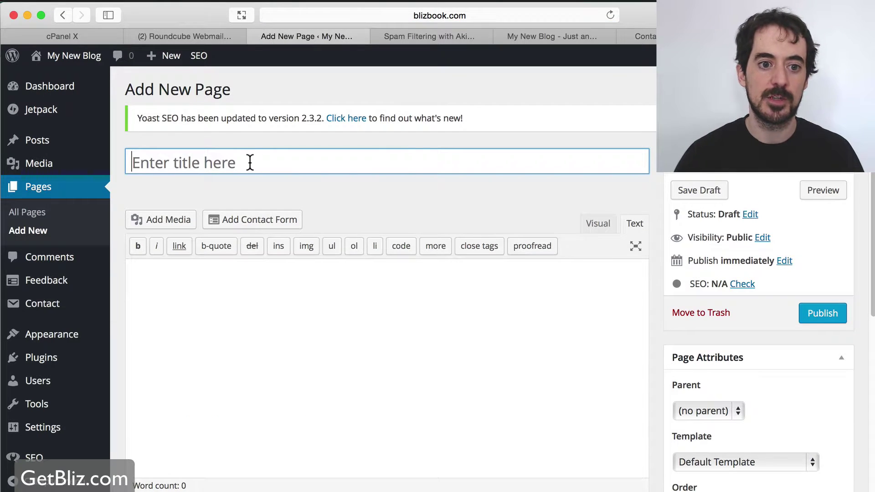
pyautogui.write('Blog')
pyautogui.scroll(-1, 609, 369)
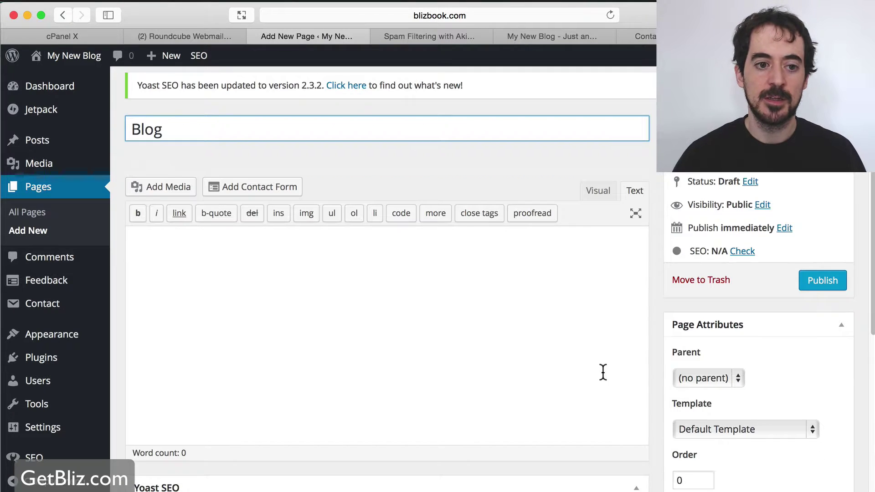
pyautogui.click(820, 282)
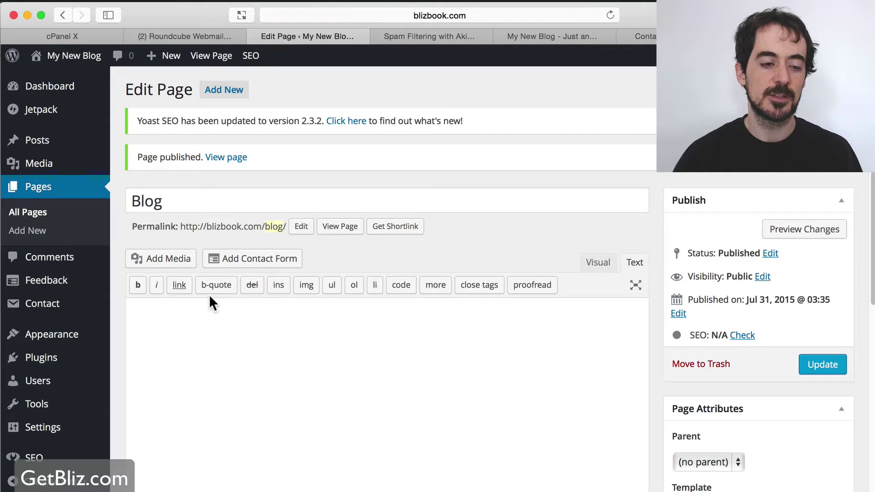
pyautogui.scroll(-1, 59, 276)
# In Reading Settings, use a static front page with Home as front page and Blog as posts page
pyautogui.moveTo(87, 398)
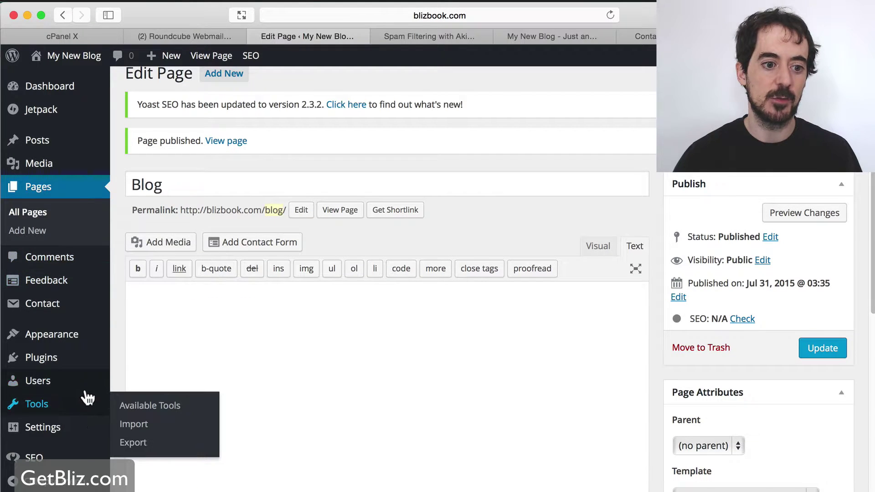
pyautogui.moveTo(68, 429)
pyautogui.click(136, 383)
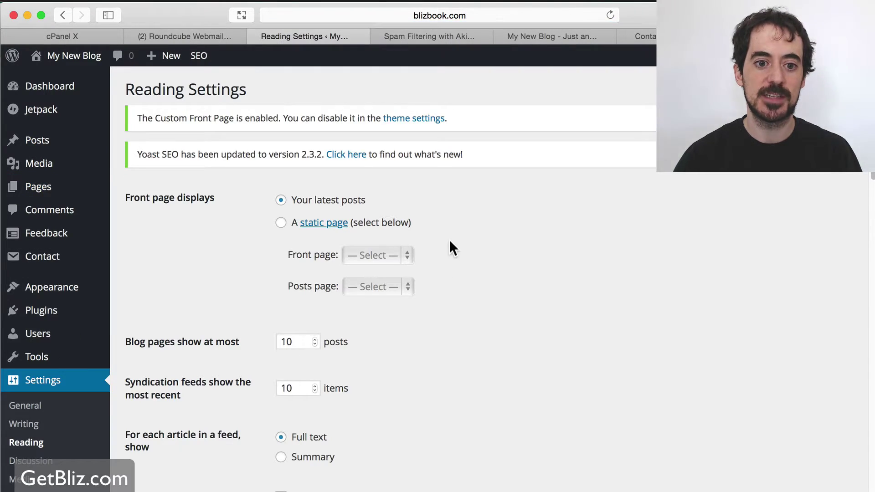
pyautogui.click(281, 223)
pyautogui.click(394, 259)
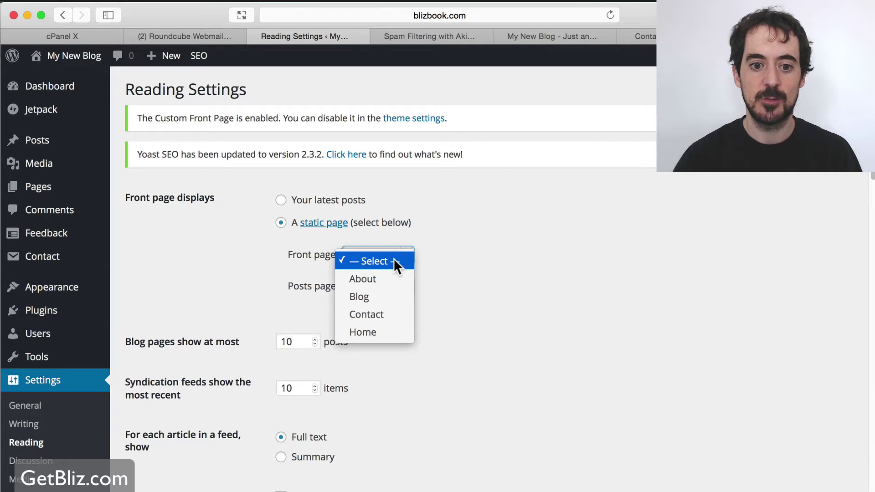
pyautogui.click(365, 338)
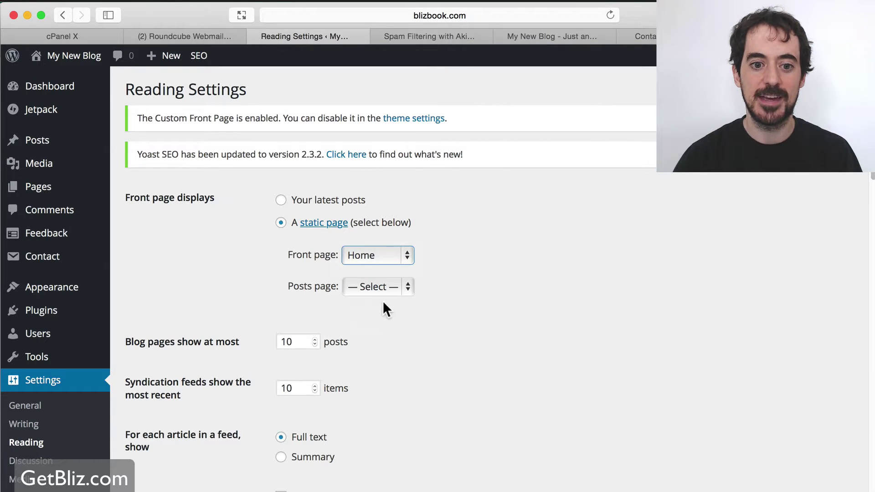
pyautogui.click(376, 287)
pyautogui.click(374, 328)
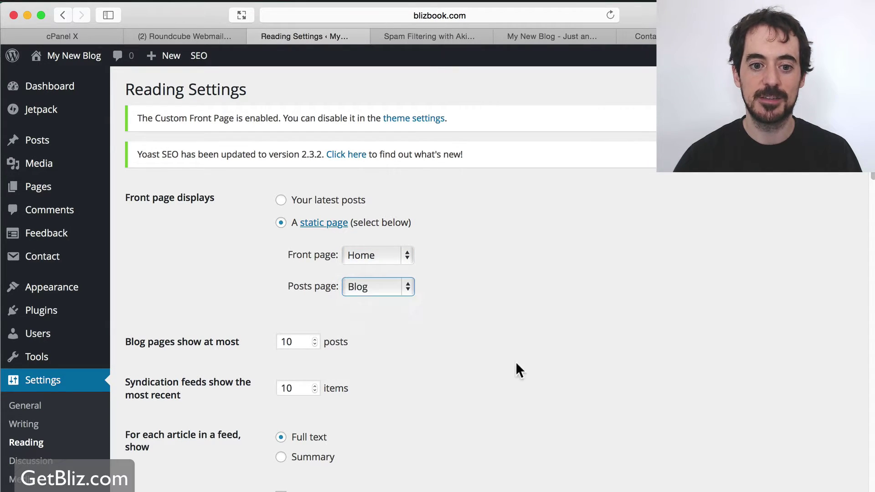
pyautogui.scroll(-15, 529, 362)
pyautogui.scroll(-2, 312, 358)
pyautogui.click(188, 458)
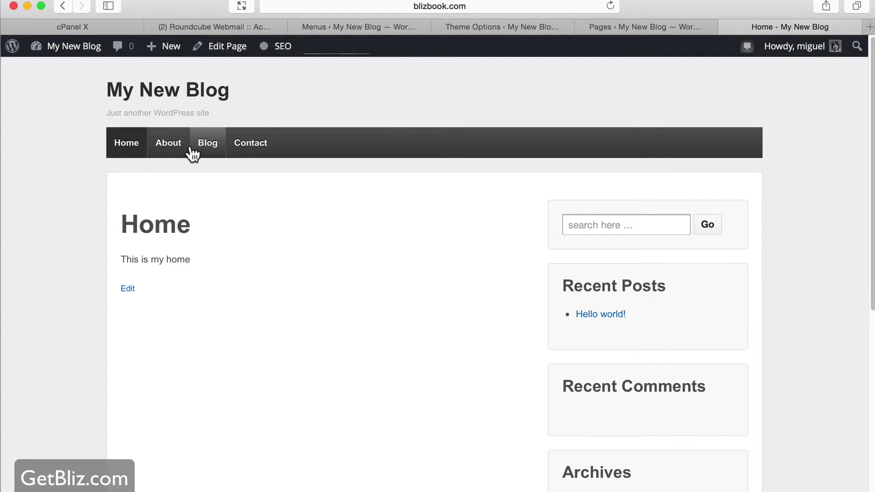
# Name the menu 'Main', add the Blog, Contact and About pages, and move Blog to the bottom
pyautogui.click(358, 27)
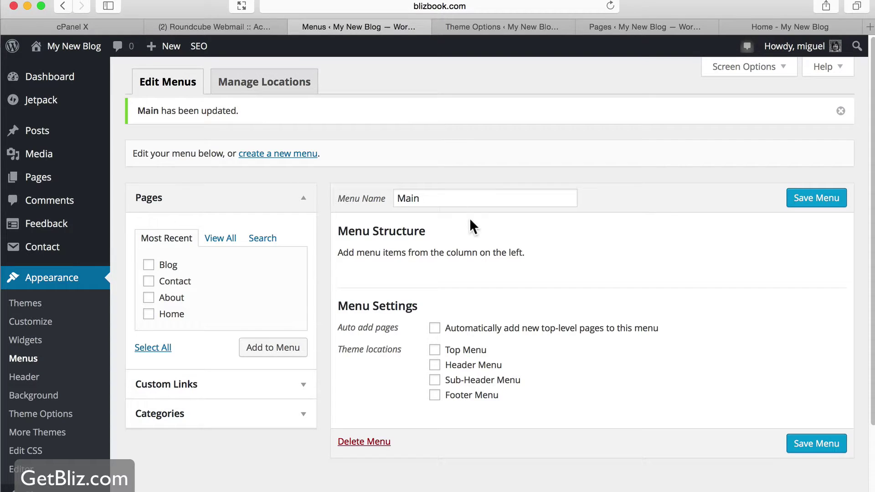
pyautogui.doubleClick(427, 198)
pyautogui.write('Main')
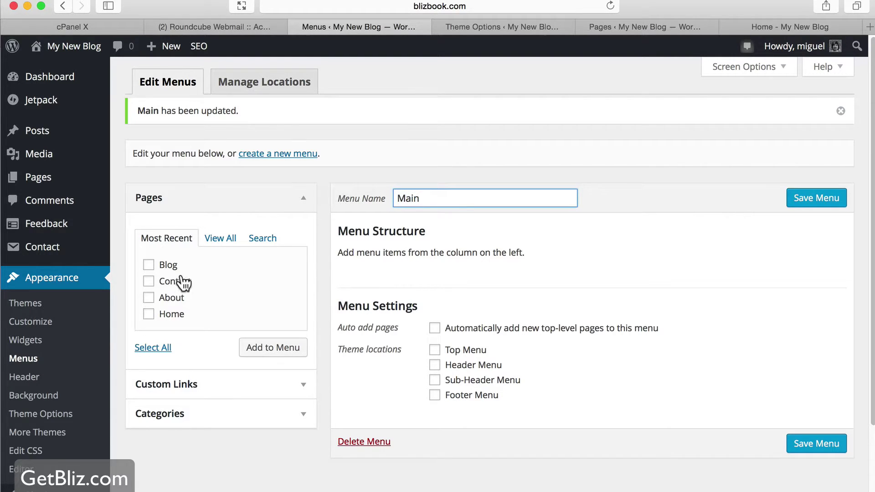
pyautogui.click(149, 265)
pyautogui.click(149, 281)
pyautogui.click(148, 297)
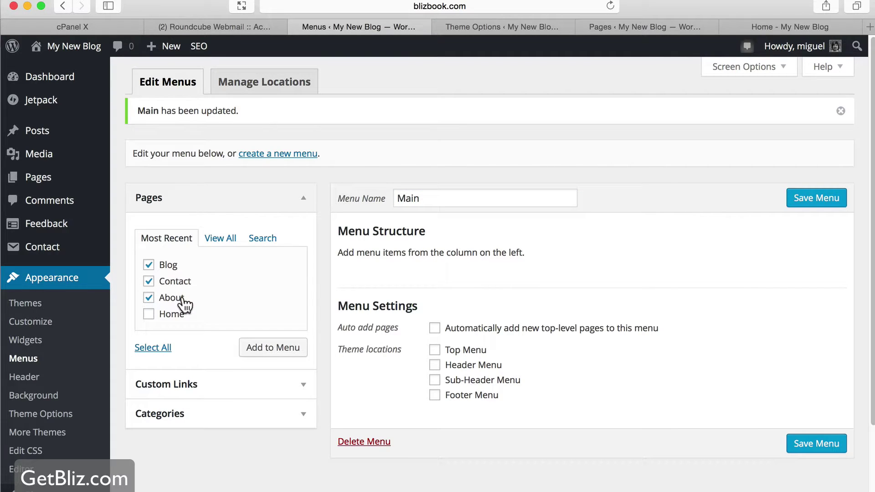
pyautogui.click(279, 351)
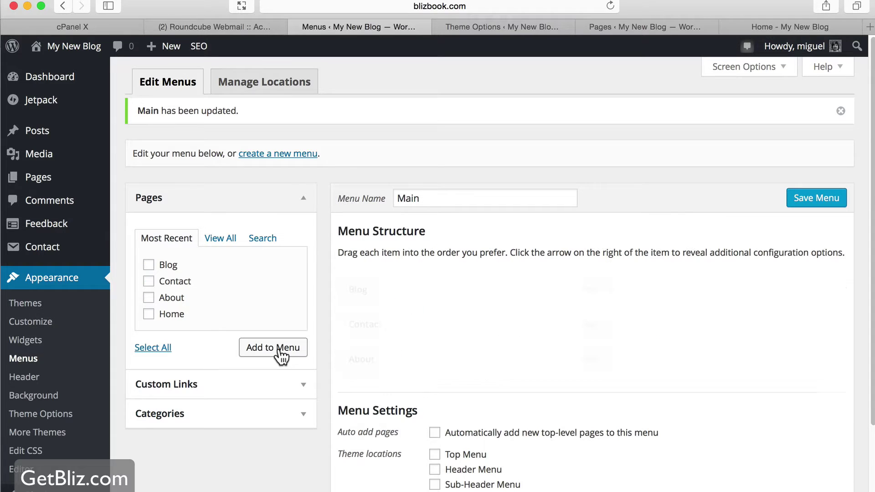
pyautogui.moveTo(463, 293); pyautogui.dragTo(429, 333)
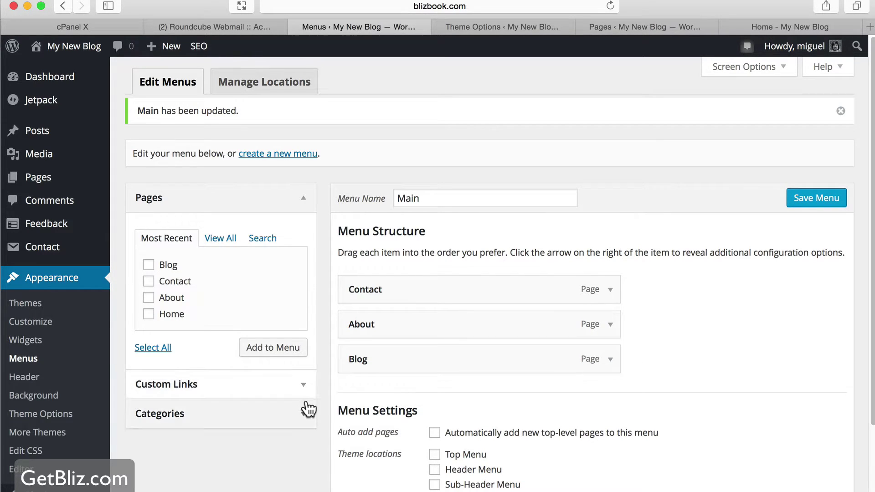
# Add a custom link to facebook.com to the menu
pyautogui.click(304, 385)
pyautogui.click(244, 273)
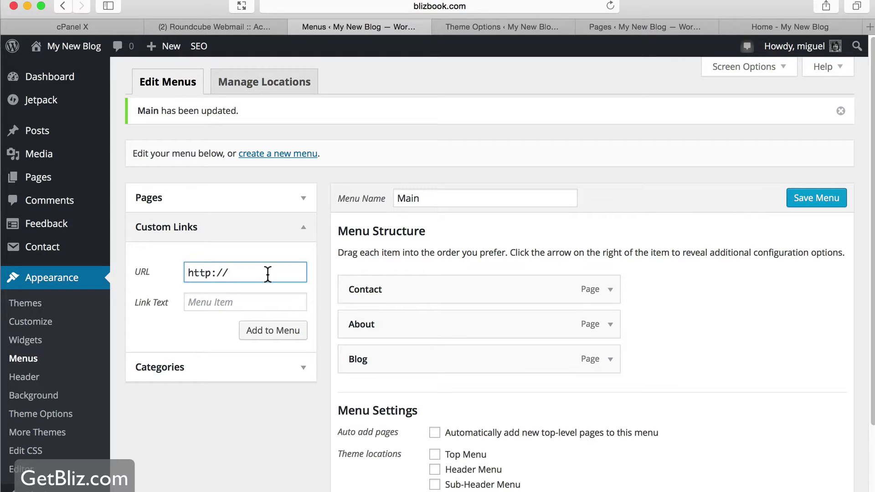
pyautogui.write('fabook')
pyautogui.click(239, 273)
pyautogui.write('cebook')
pyautogui.click(282, 272)
pyautogui.write('.com')
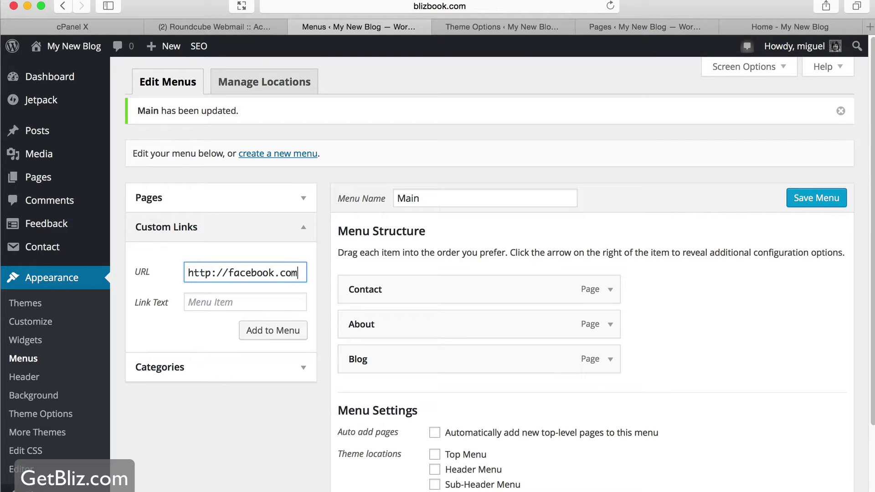
pyautogui.click(279, 330)
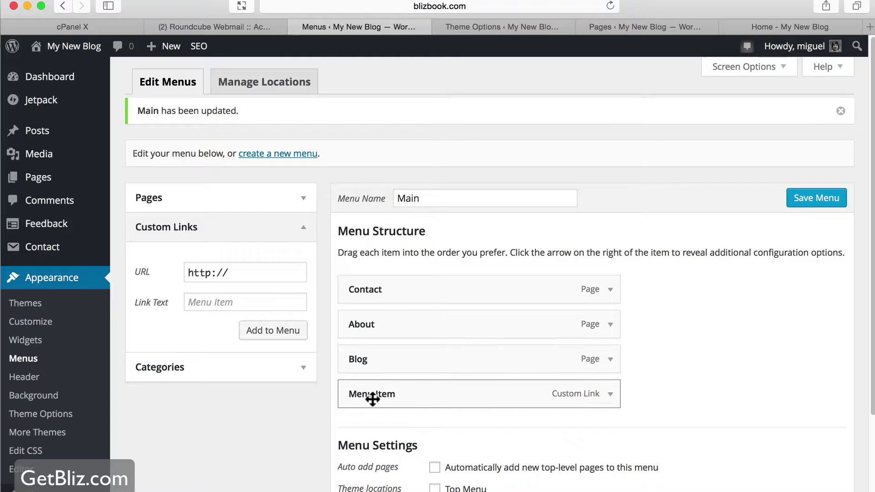
# Label the new custom link 'Facebook' and save the Main menu
pyautogui.click(610, 394)
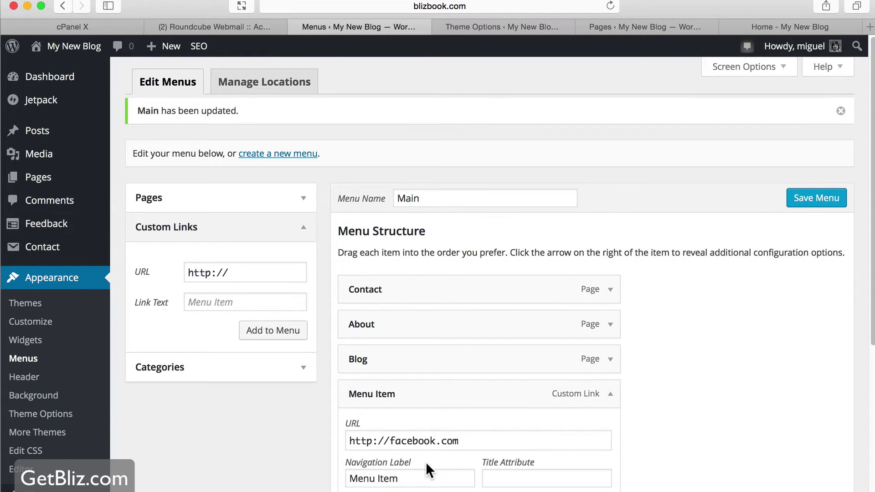
pyautogui.scroll(-5, 426, 461)
pyautogui.tripleClick(419, 361)
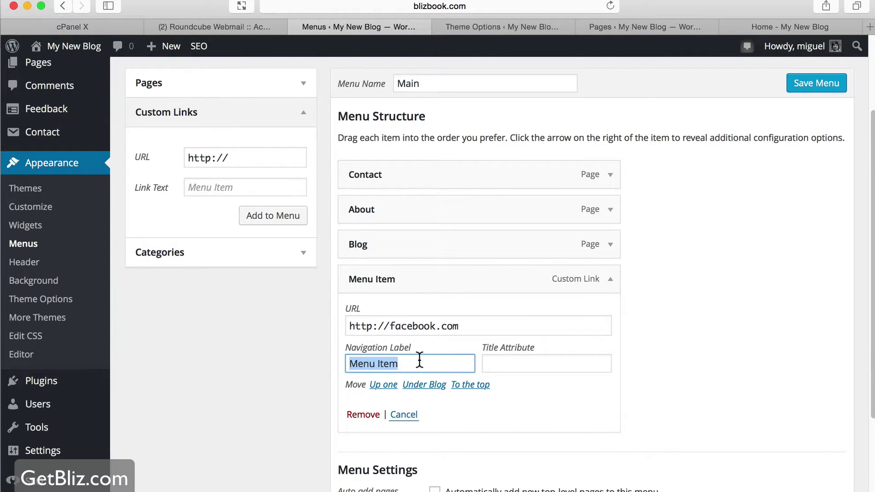
pyautogui.write('Facebook')
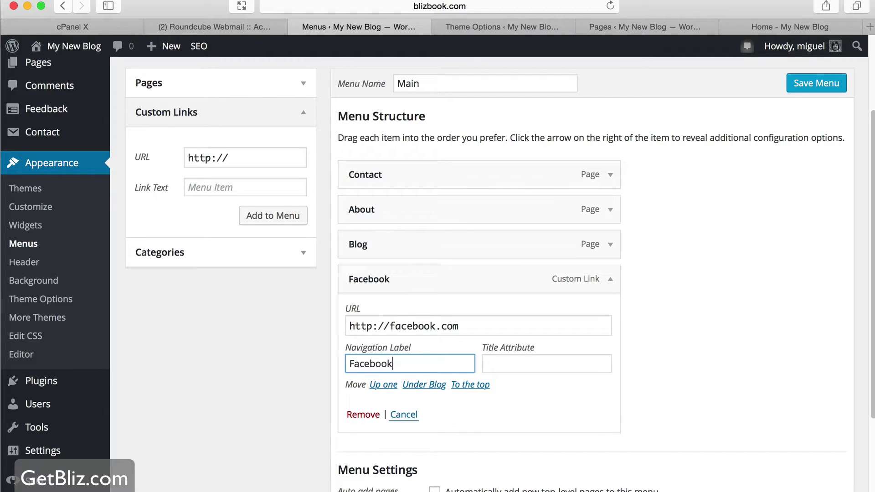
pyautogui.click(554, 357)
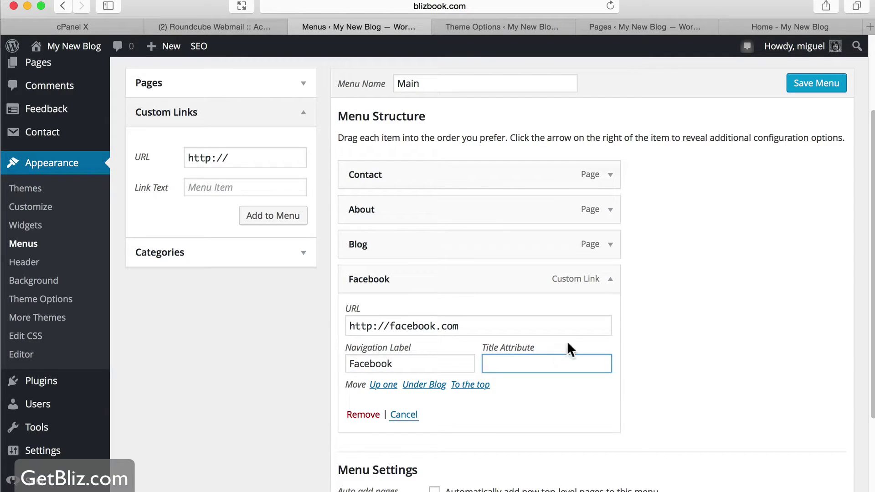
pyautogui.click(825, 89)
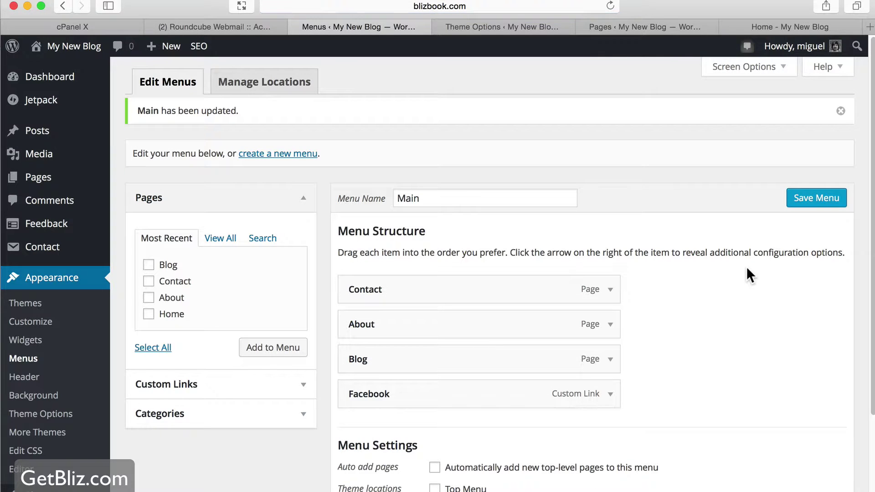
# Save the Main menu again and reload the live site to show Contact, About, Blog, Facebook
pyautogui.click(776, 23)
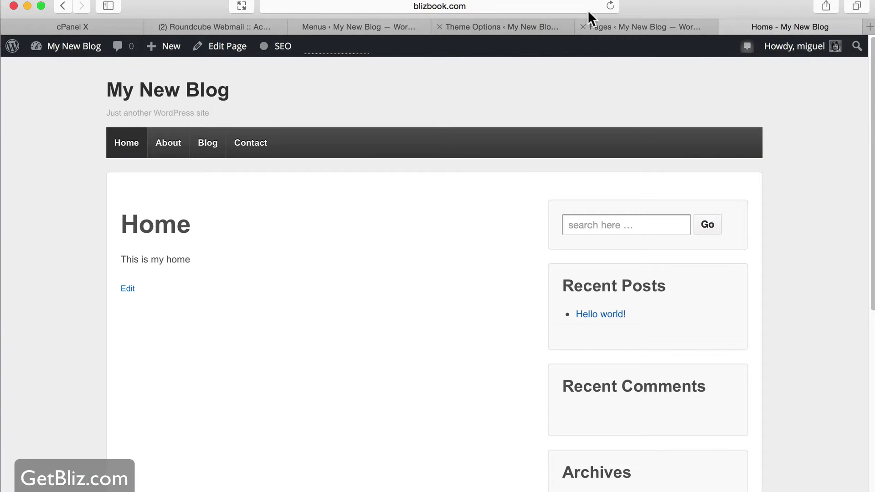
pyautogui.click(610, 5)
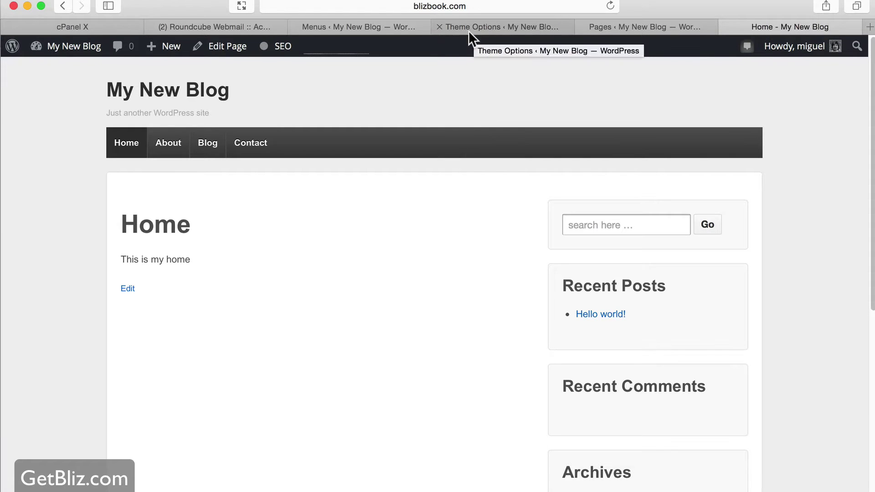
pyautogui.click(362, 26)
pyautogui.scroll(-2, 610, 315)
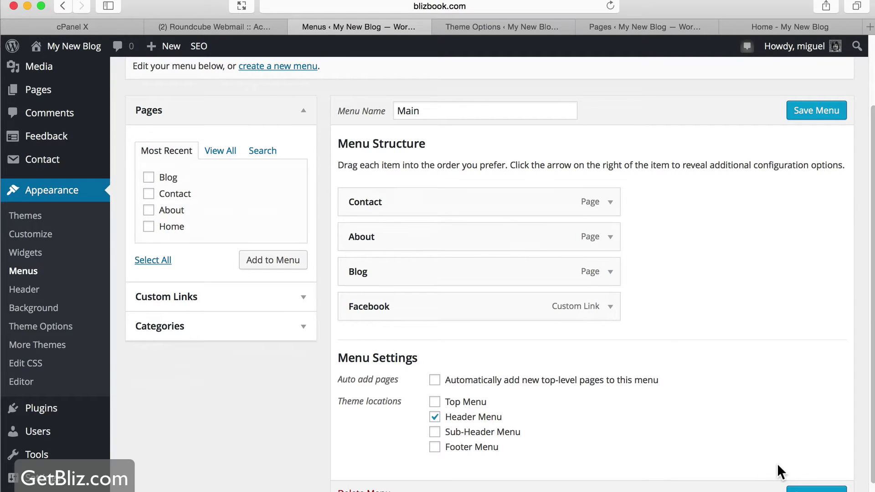
pyautogui.click(816, 489)
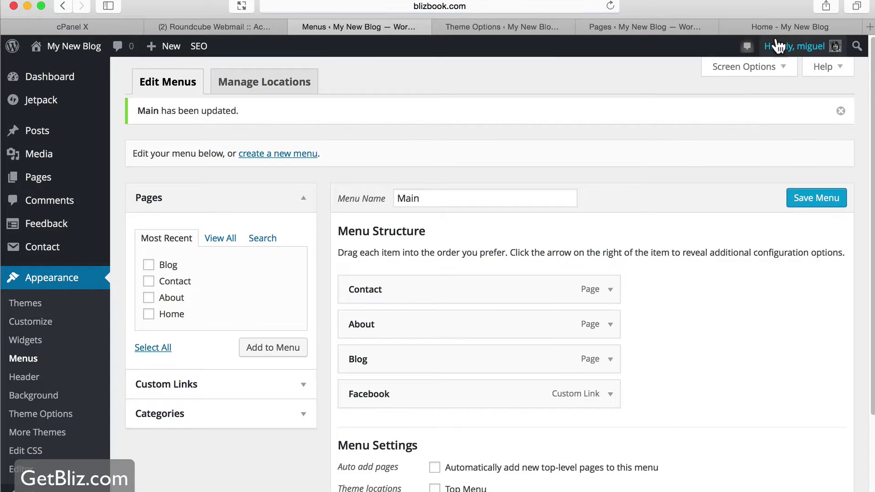
pyautogui.click(778, 28)
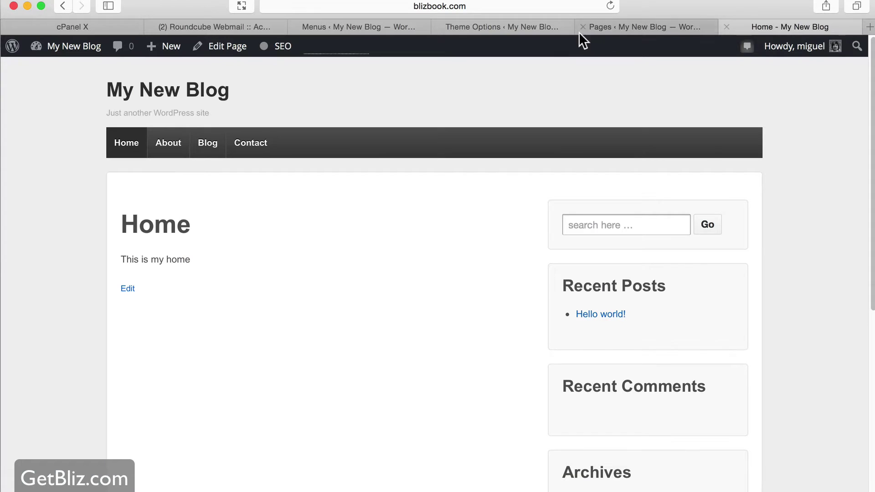
pyautogui.click(610, 6)
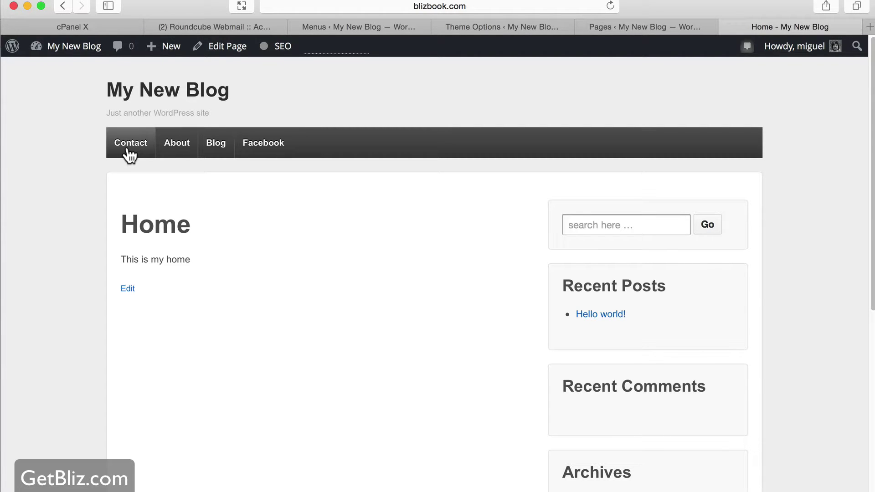
# Add the Home page to the Main menu, move it to the top, and save
pyautogui.click(470, 28)
pyautogui.click(389, 28)
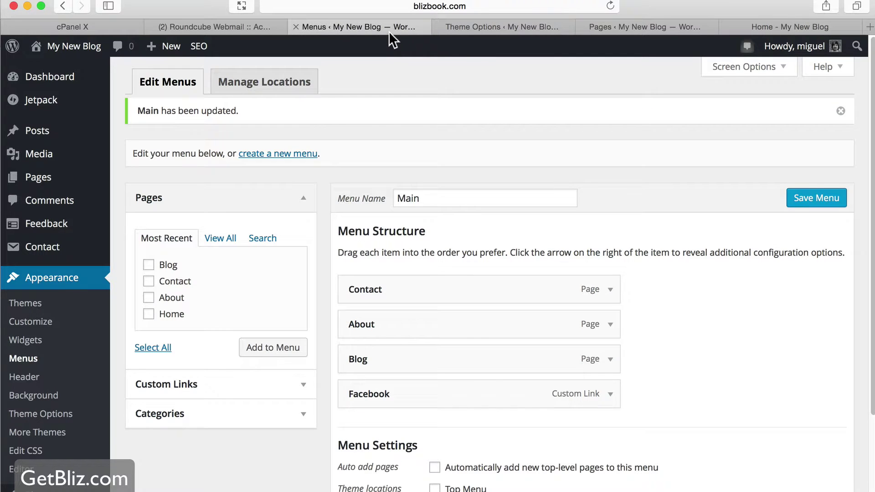
pyautogui.click(148, 313)
pyautogui.click(275, 348)
pyautogui.moveTo(405, 429); pyautogui.dragTo(398, 288)
pyautogui.click(807, 201)
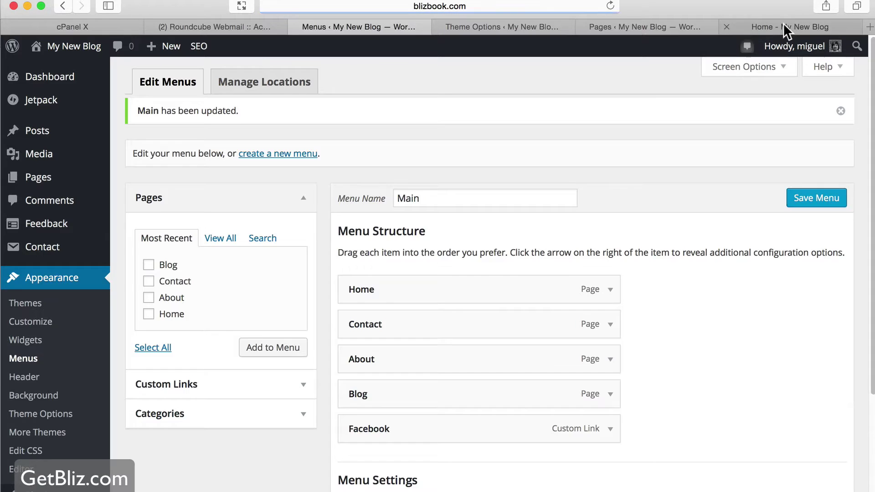
# Reload the live site to confirm the Home, Contact, About, Blog, Facebook navigation order
pyautogui.click(783, 25)
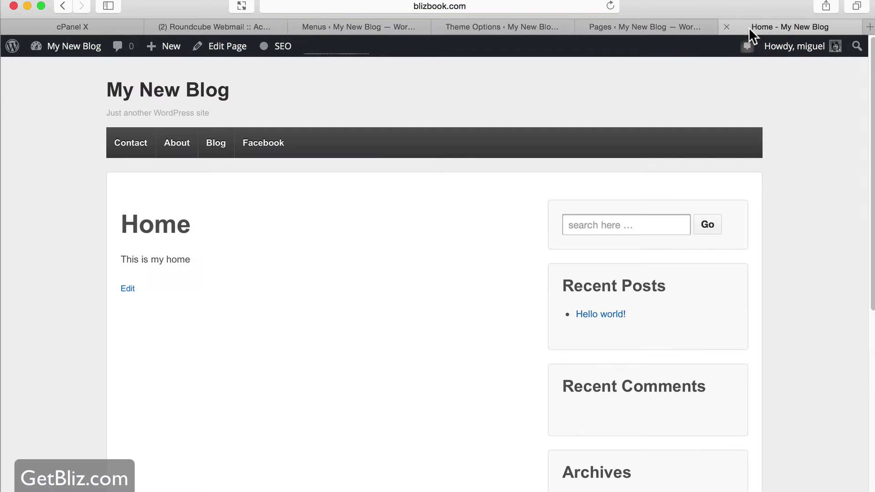
pyautogui.click(610, 6)
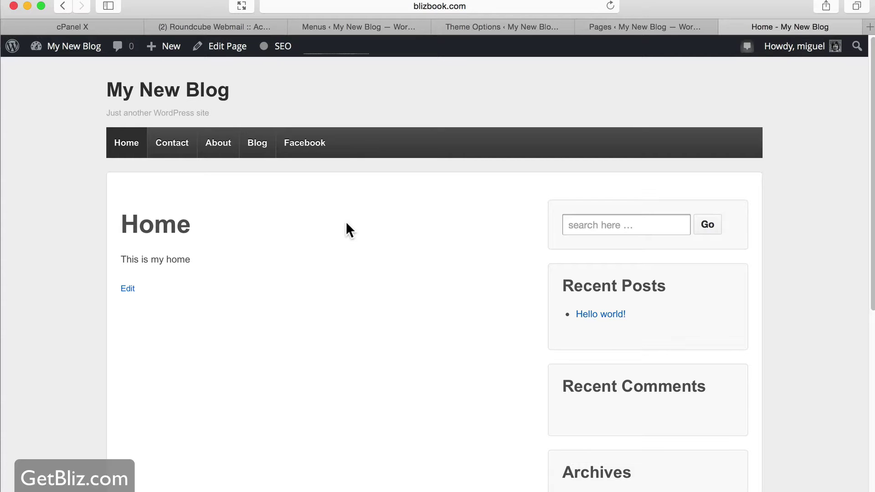
pyautogui.scroll(-1, 345, 222)
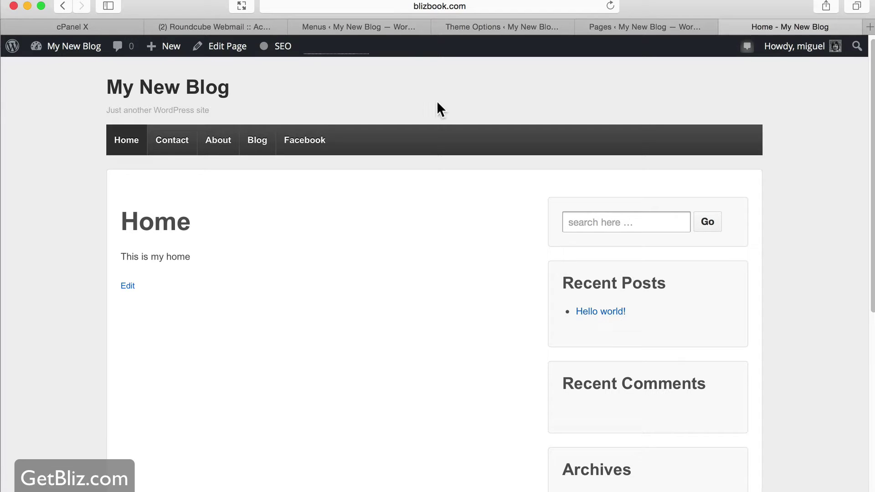
pyautogui.click(491, 25)
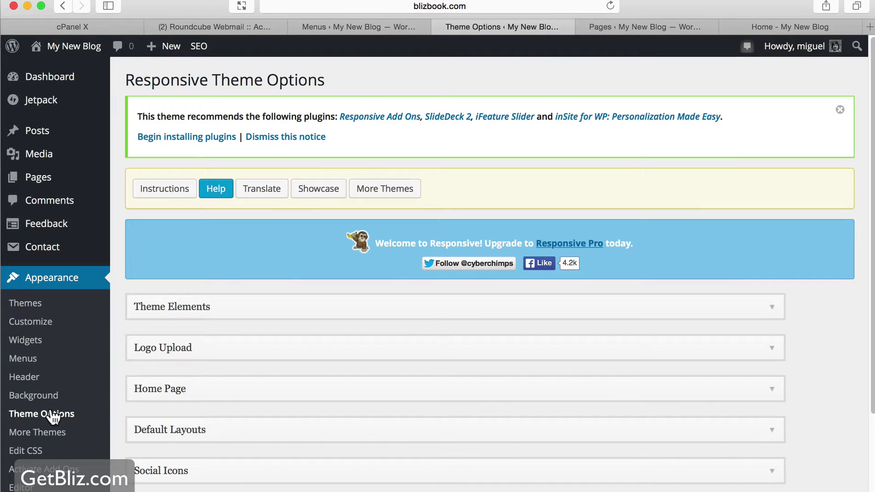
# Tick Enable Custom Front Page in the Responsive Home Page options and save the options
pyautogui.scroll(-4, 377, 354)
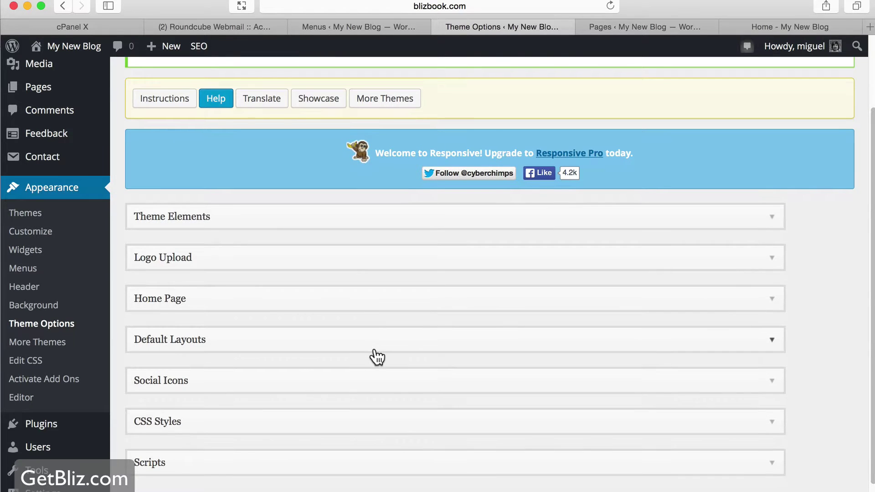
pyautogui.scroll(4, 376, 357)
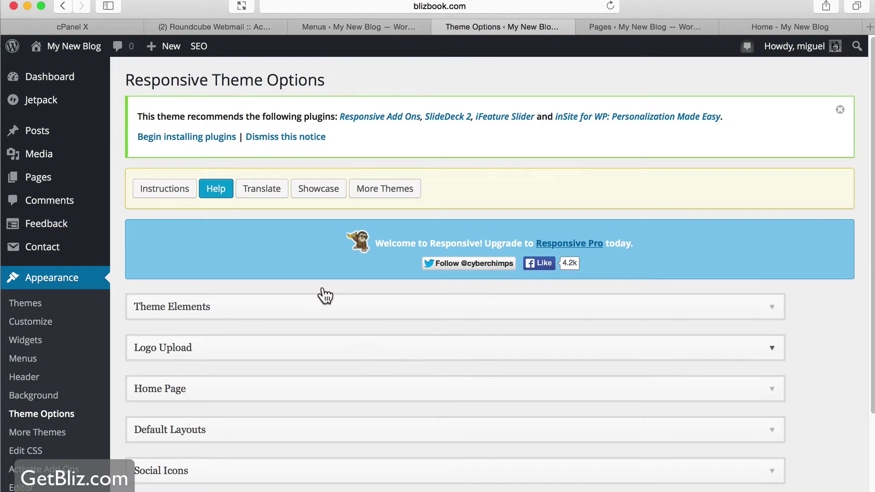
pyautogui.moveTo(135, 81); pyautogui.dragTo(208, 82)
pyautogui.scroll(-3, 292, 239)
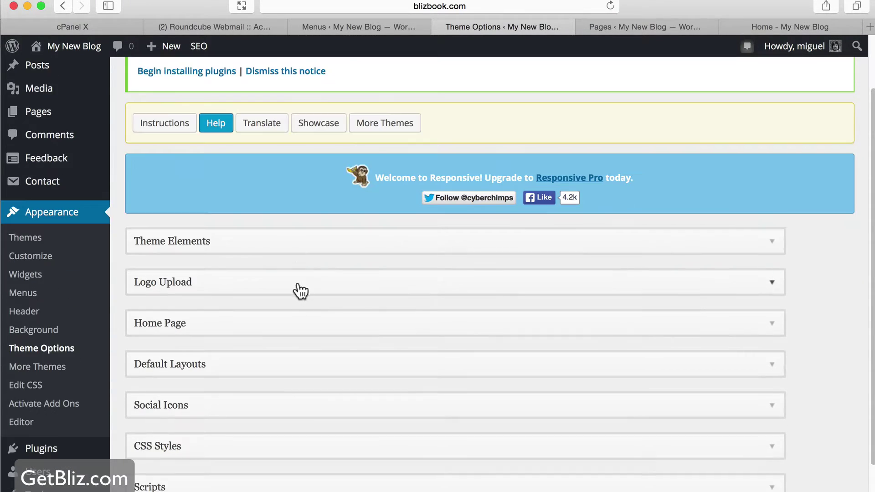
pyautogui.click(738, 324)
pyautogui.scroll(-5, 738, 324)
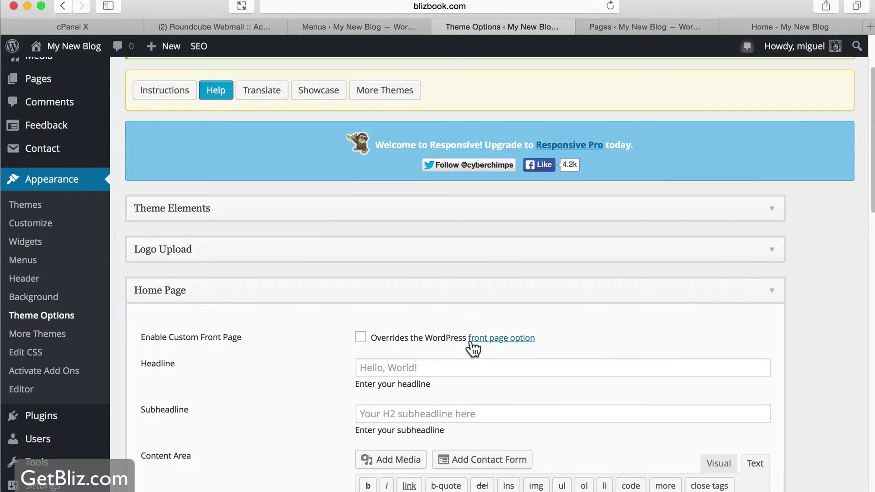
pyautogui.click(360, 273)
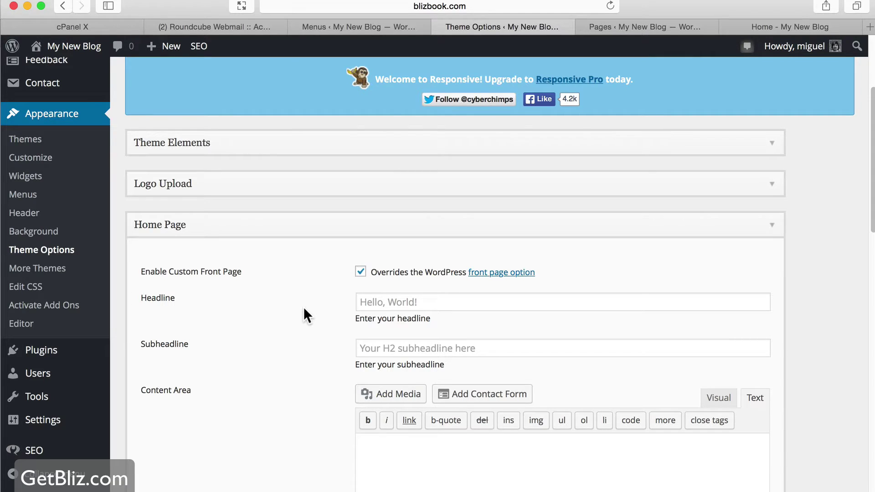
pyautogui.scroll(-15, 302, 307)
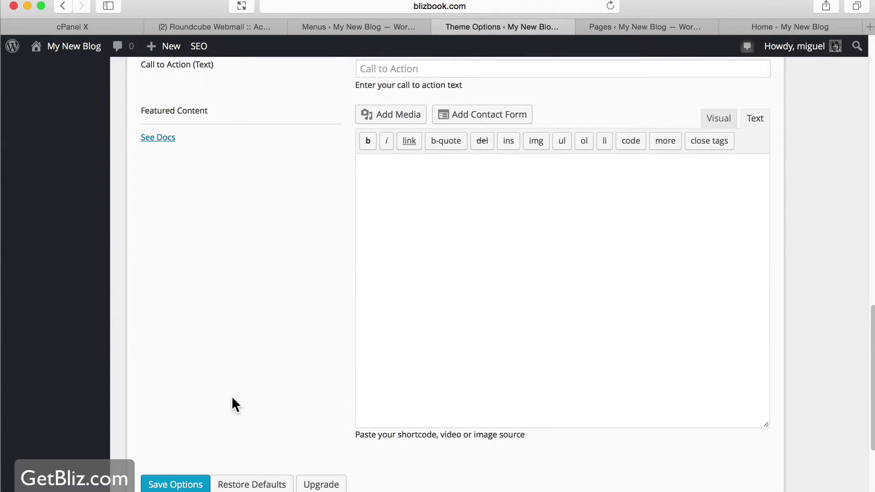
pyautogui.scroll(-1, 232, 395)
pyautogui.click(175, 463)
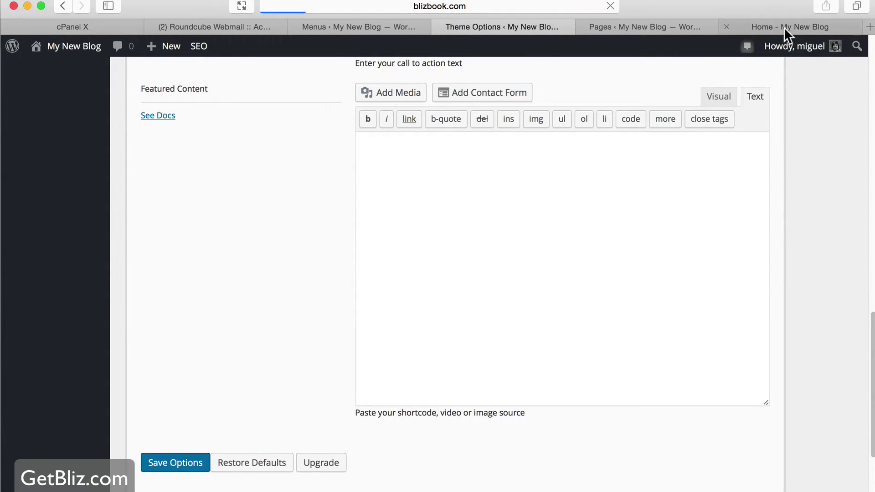
# Reload the live site to see the Hello, World! front page, then reopen the Home Page settings
pyautogui.click(784, 27)
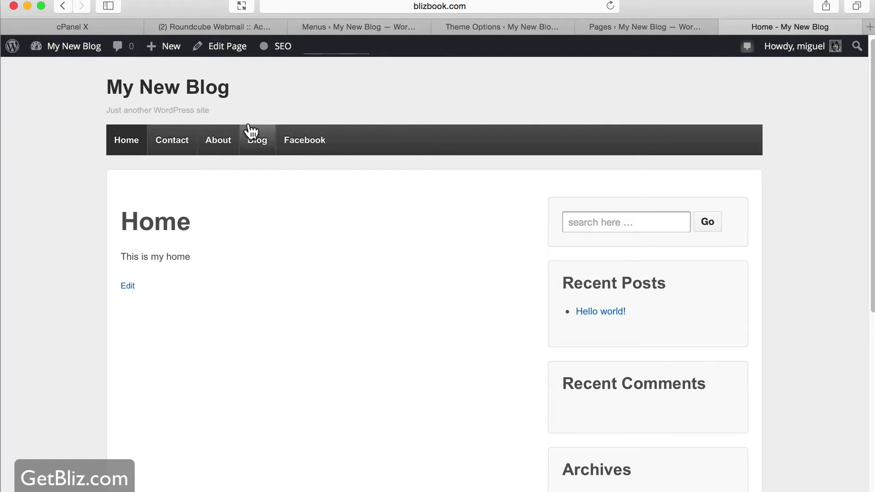
pyautogui.click(609, 6)
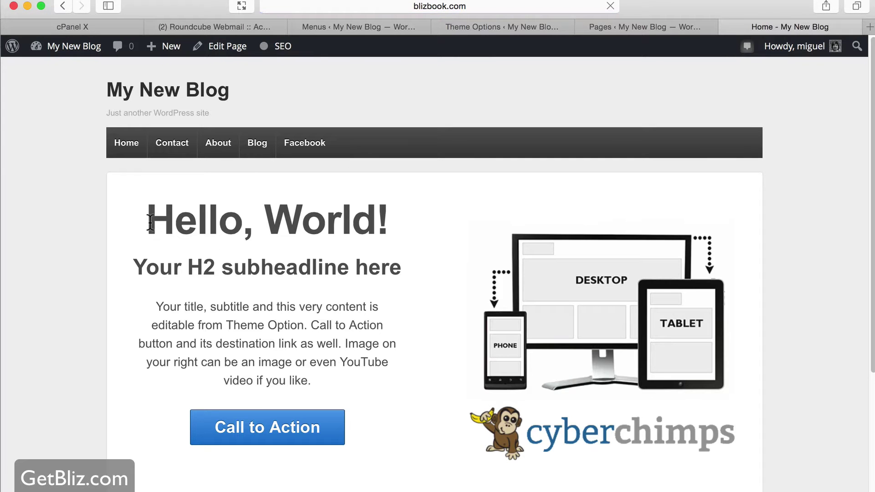
pyautogui.moveTo(150, 221); pyautogui.dragTo(377, 376)
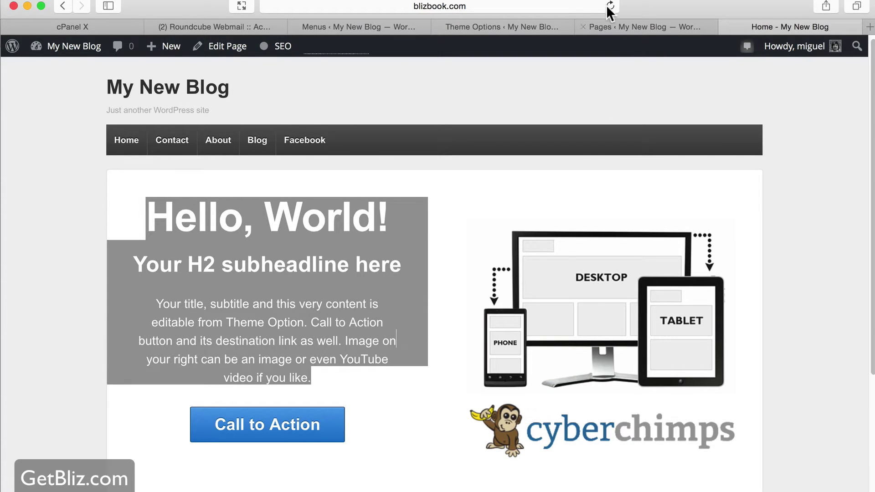
pyautogui.click(465, 26)
pyautogui.click(380, 389)
pyautogui.scroll(-3, 410, 369)
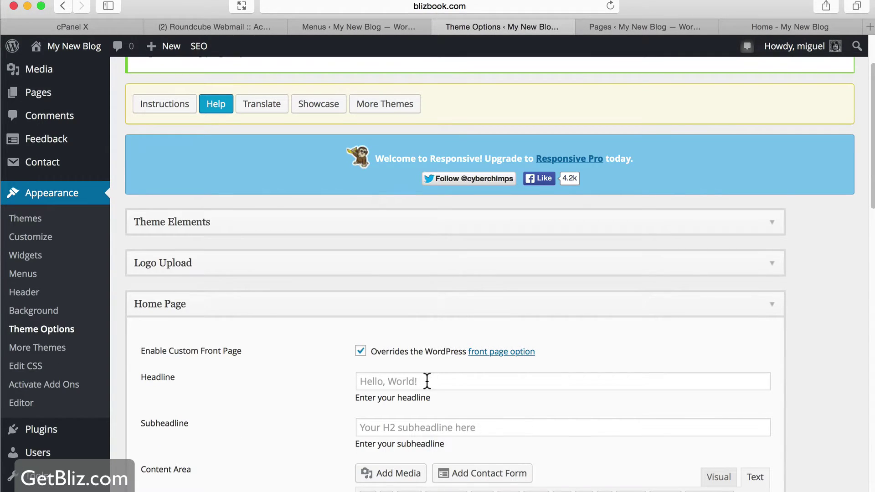
# Change the front page headline to 'Welcome to my site'
pyautogui.scroll(-1, 427, 380)
pyautogui.click(436, 345)
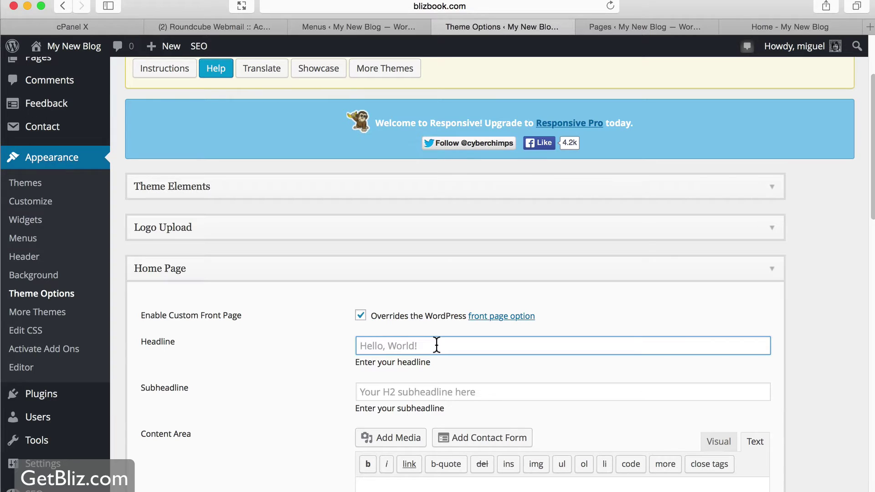
pyautogui.write('My site')
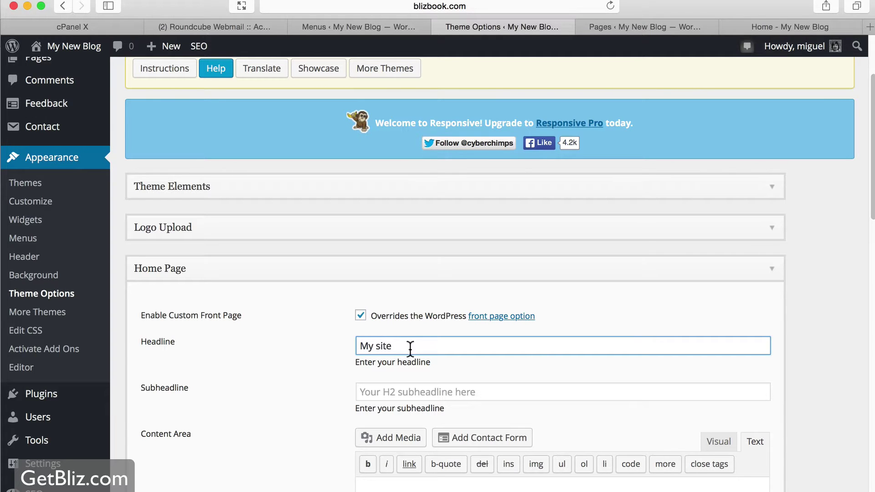
pyautogui.doubleClick(362, 347)
pyautogui.write('Welcome to my')
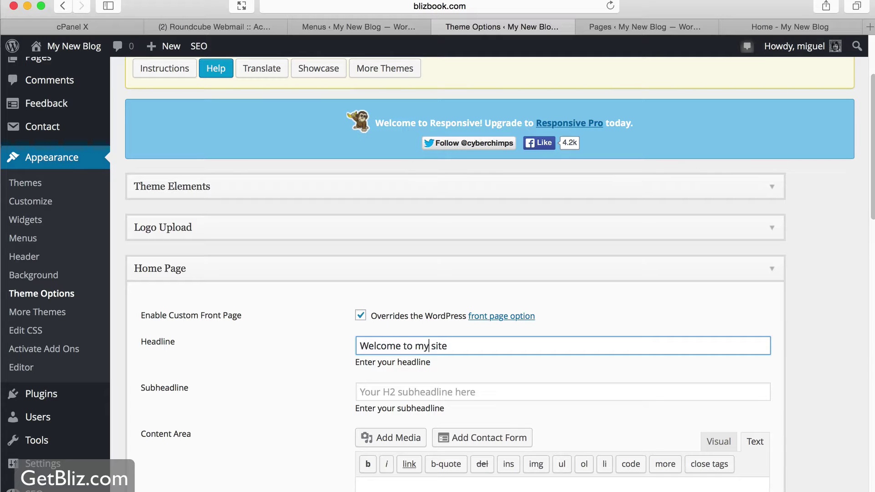
# Fill the Content Area with placeholder text 'sdfdsfsfsf' and save the theme options
pyautogui.scroll(-1, 286, 423)
pyautogui.scroll(-4, 286, 415)
pyautogui.click(465, 344)
pyautogui.write('sdfdsfsfsf')
pyautogui.scroll(-3, 483, 382)
pyautogui.scroll(-5, 483, 382)
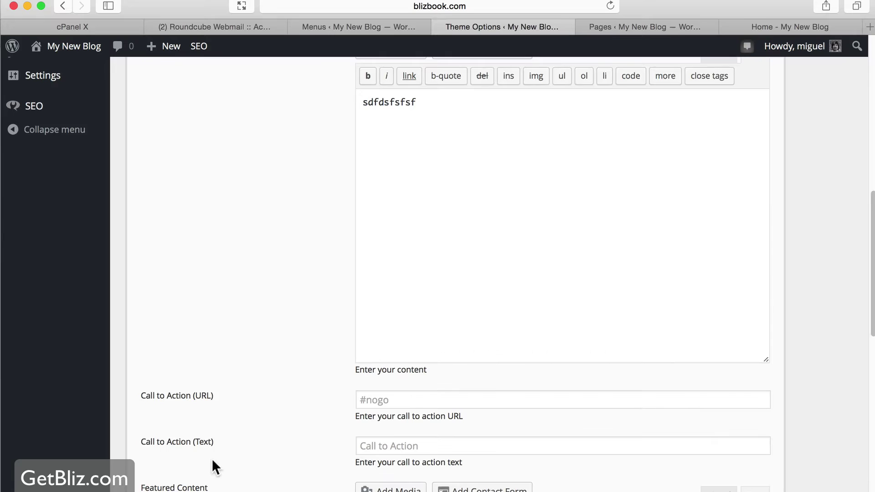
pyautogui.scroll(-9, 273, 400)
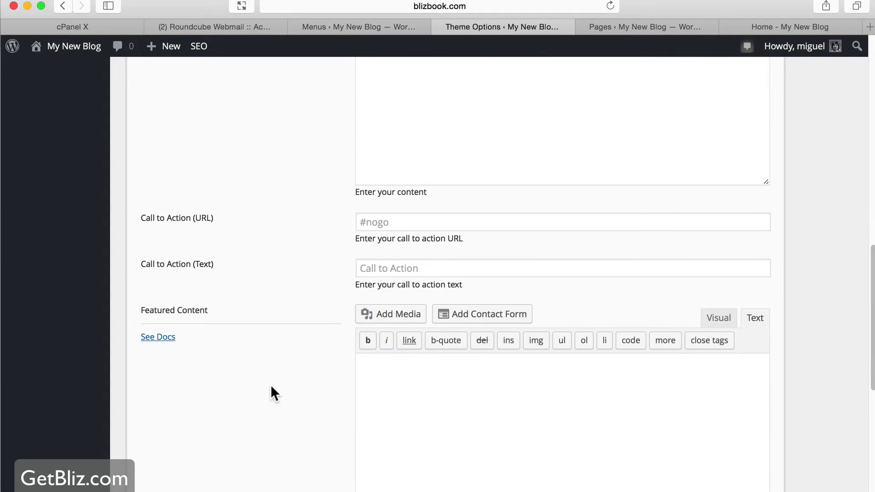
pyautogui.click(174, 487)
pyautogui.click(794, 29)
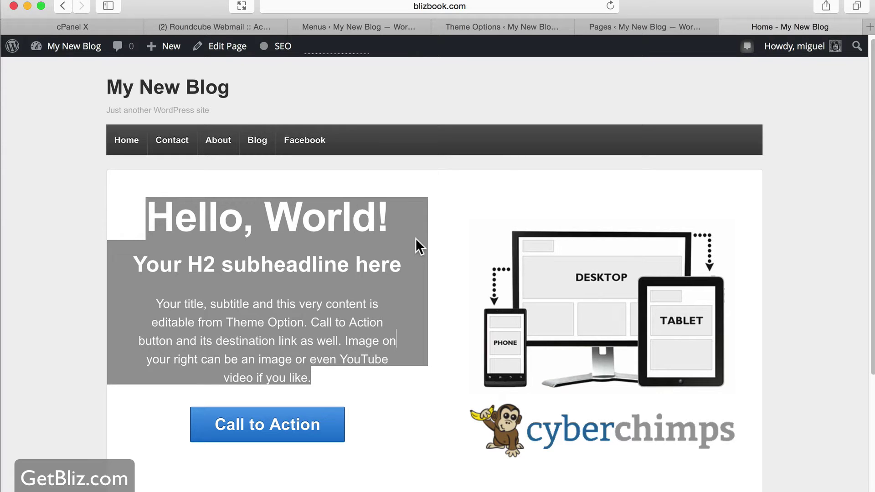
# Reload the home page to confirm the 'Welcome to my site' headline, then glance at the Firefox checklist
pyautogui.click(610, 6)
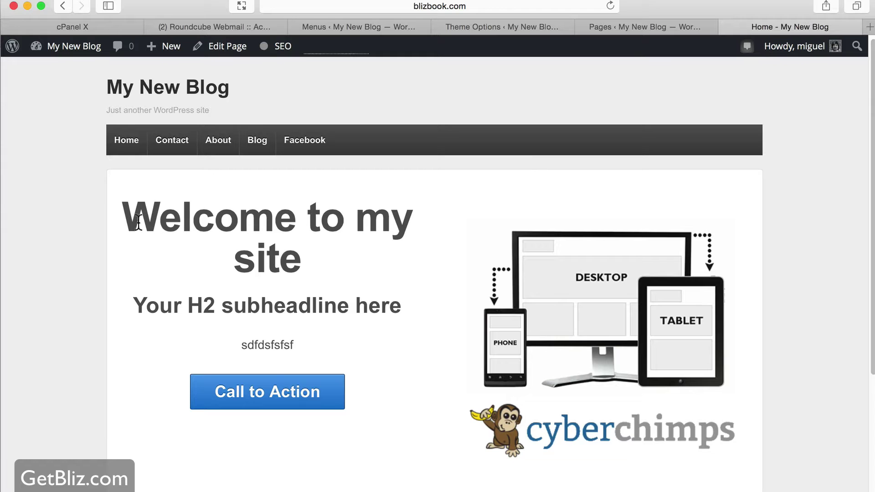
pyautogui.moveTo(138, 222); pyautogui.dragTo(361, 315)
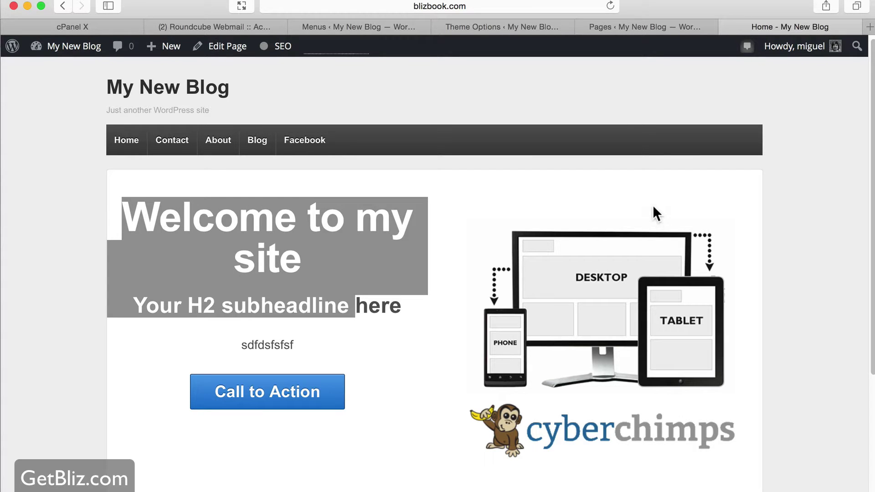
pyautogui.press('super+Tab')
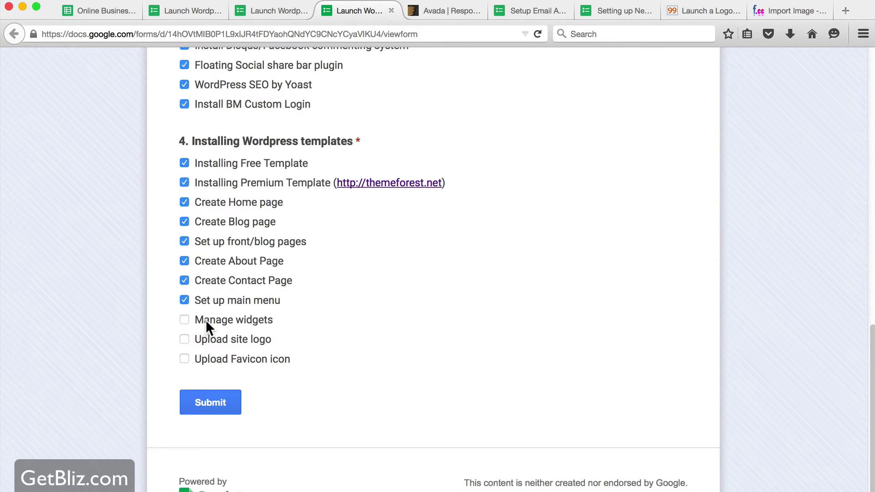
pyautogui.press('super+Tab')
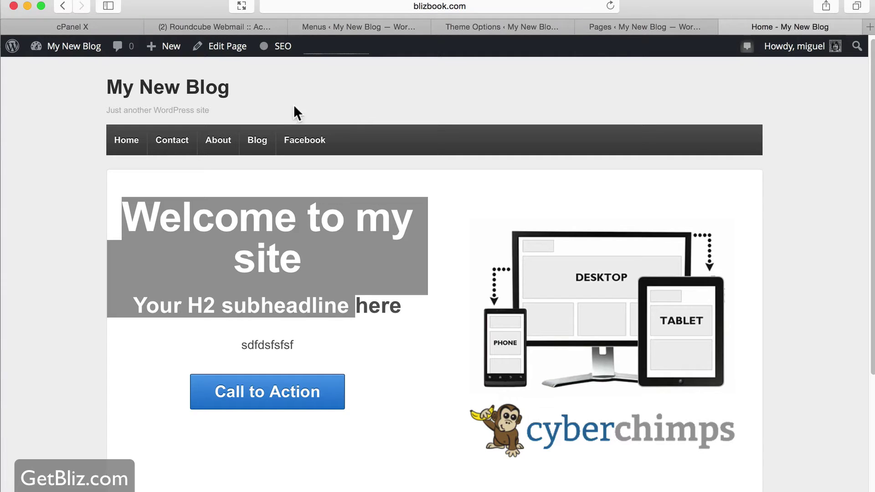
# Check the Blog page's default sidebar, then go to Appearance > Widgets
pyautogui.click(258, 147)
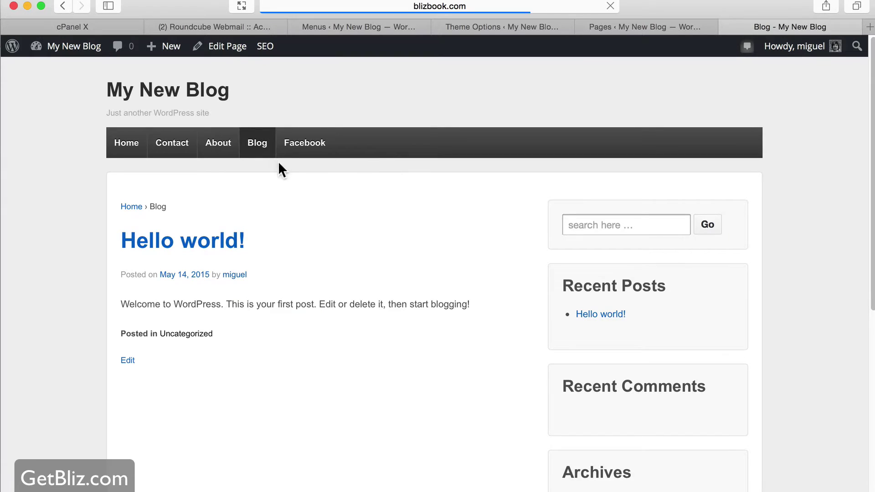
pyautogui.scroll(-5, 593, 256)
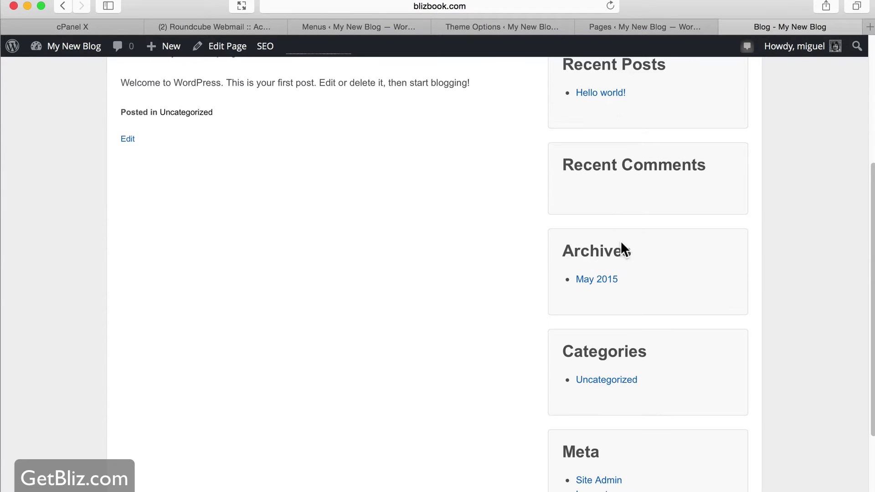
pyautogui.scroll(-3, 640, 242)
pyautogui.scroll(10, 658, 305)
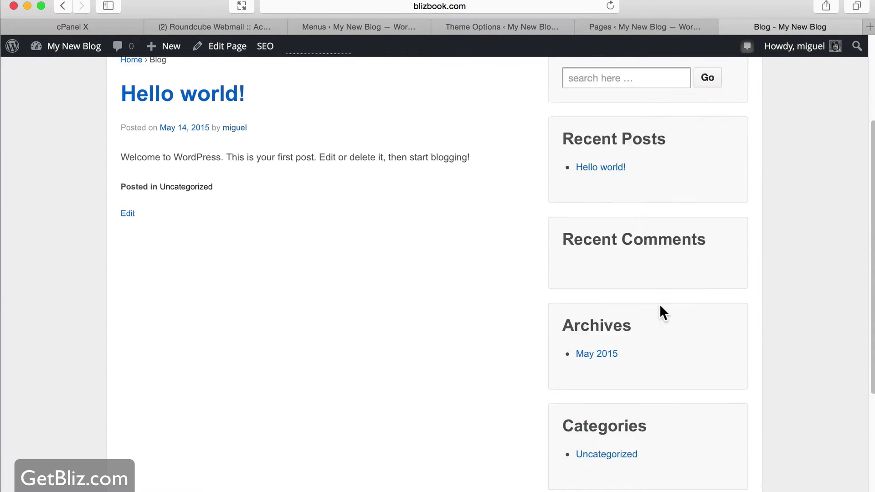
pyautogui.scroll(-10, 656, 302)
pyautogui.scroll(8, 658, 306)
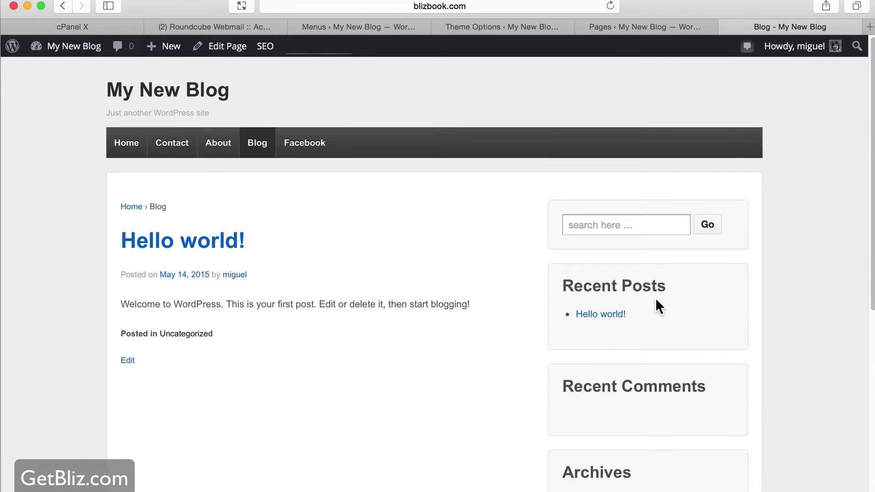
pyautogui.click(460, 28)
pyautogui.click(28, 345)
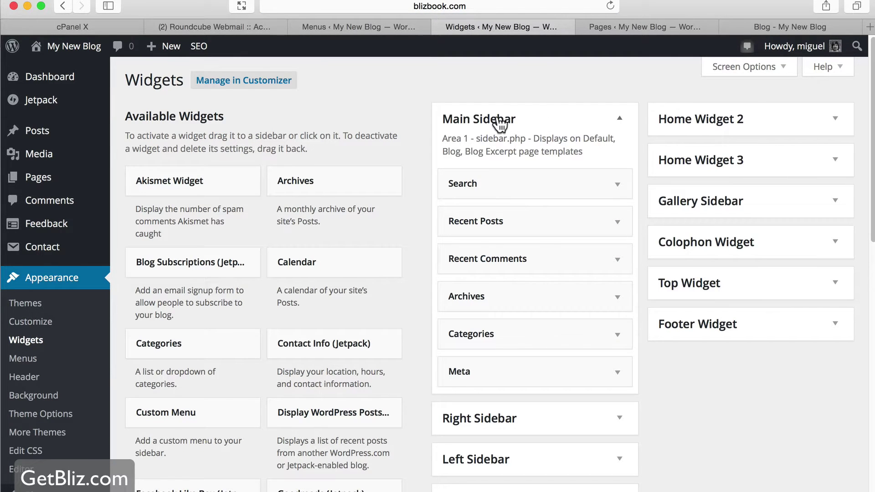
# Delete the Recent Posts, Recent Comments and Meta widgets from the Main Sidebar, then view the Blog page
pyautogui.scroll(-1, 523, 129)
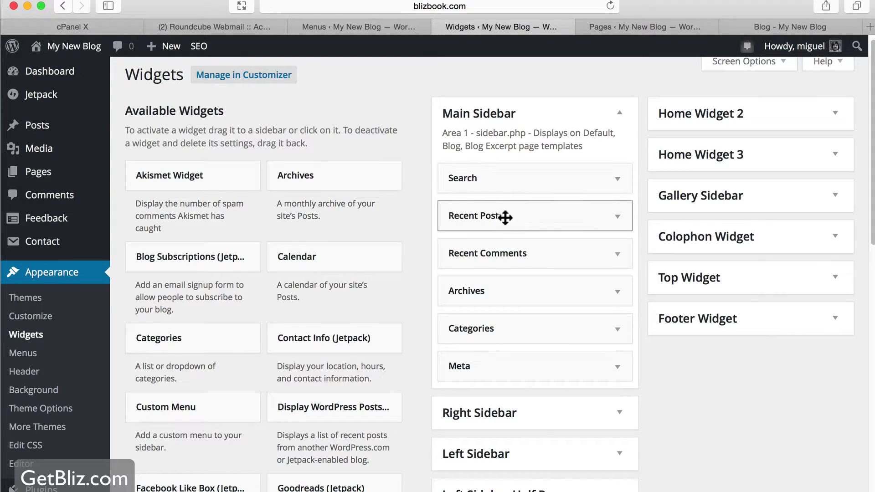
pyautogui.click(620, 218)
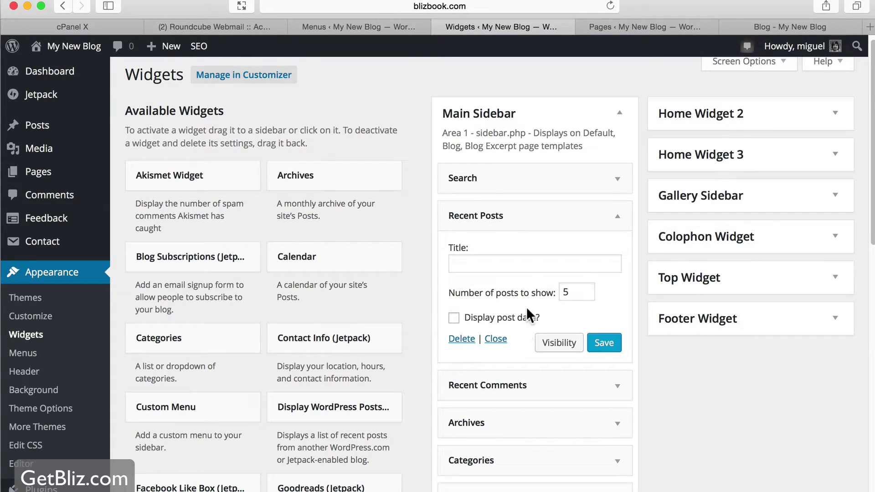
pyautogui.click(495, 338)
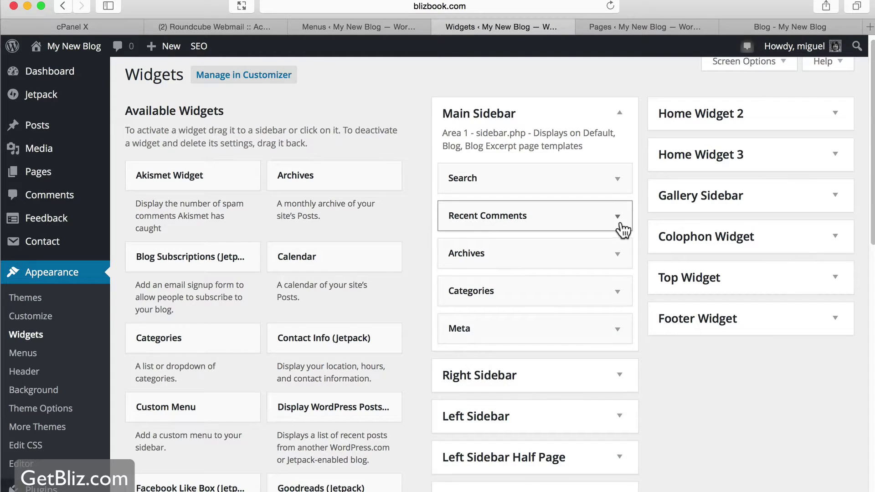
pyautogui.click(620, 224)
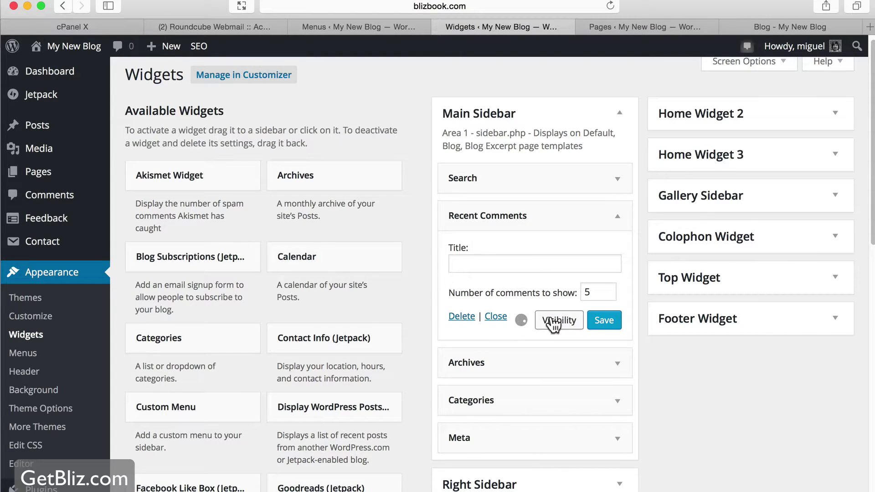
pyautogui.click(469, 316)
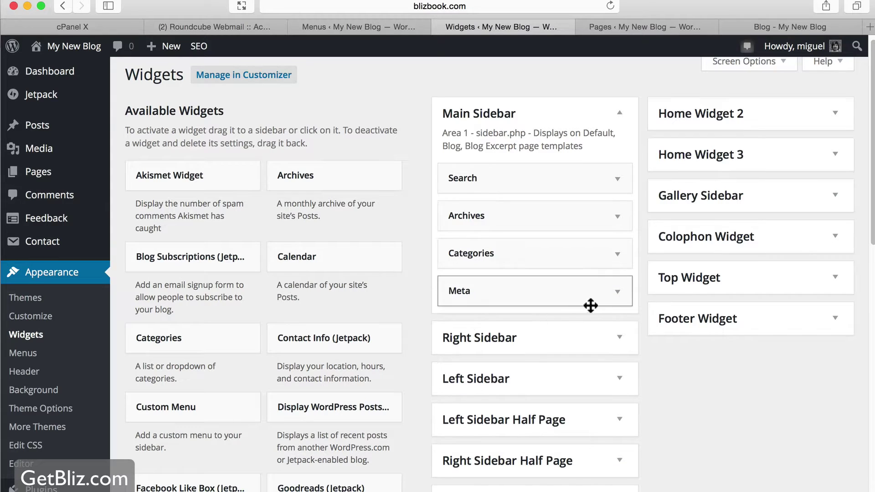
pyautogui.click(620, 295)
pyautogui.click(461, 363)
pyautogui.click(774, 28)
pyautogui.scroll(-10, 711, 305)
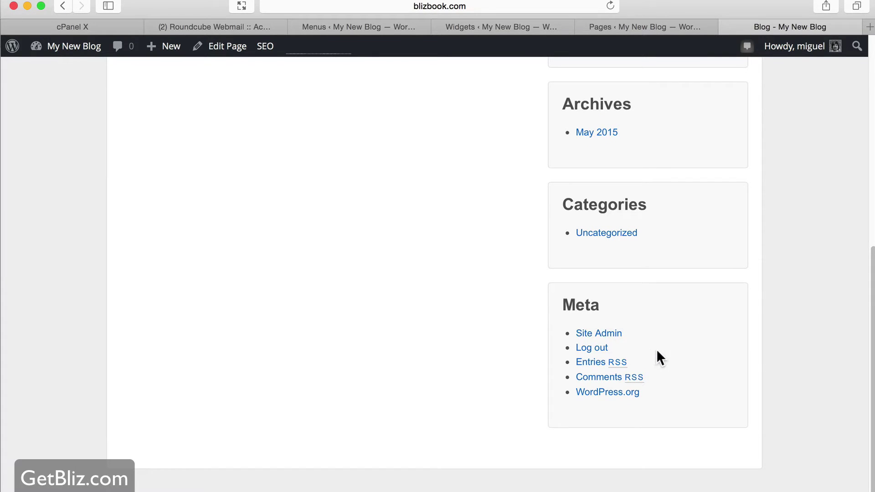
# Reload the Blog page, then browse down the Available Widgets list
pyautogui.press('super+r')
pyautogui.click(510, 26)
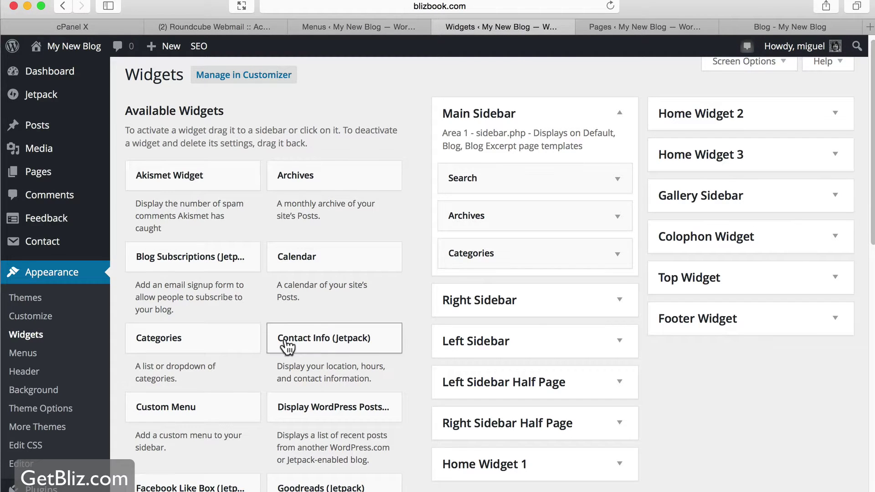
pyautogui.scroll(-1, 215, 204)
pyautogui.scroll(-5, 215, 203)
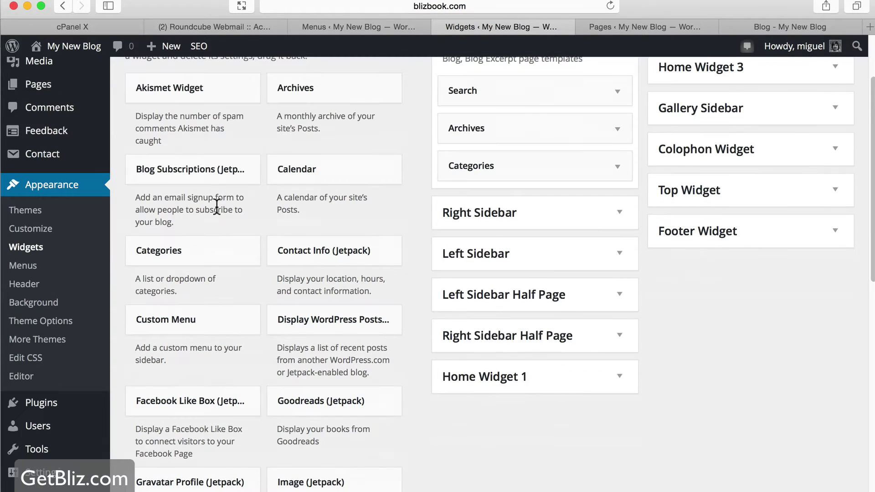
pyautogui.scroll(-5, 225, 361)
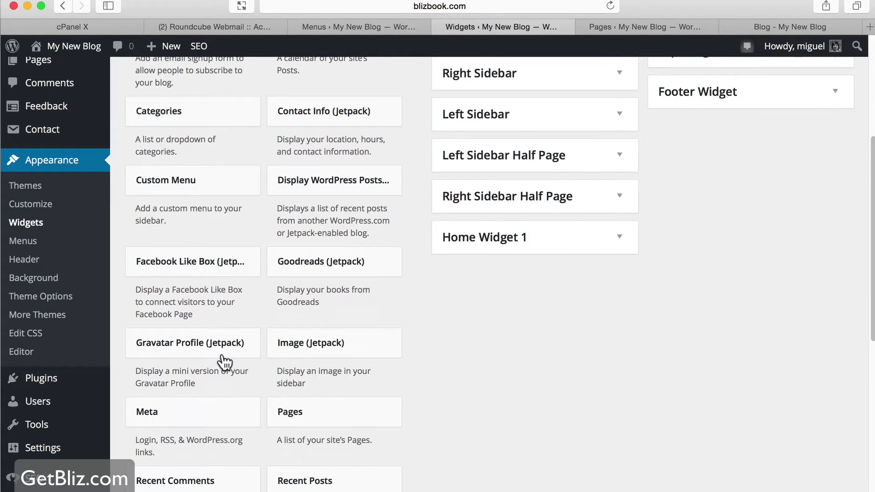
pyautogui.scroll(-1, 224, 361)
pyautogui.scroll(-4, 354, 323)
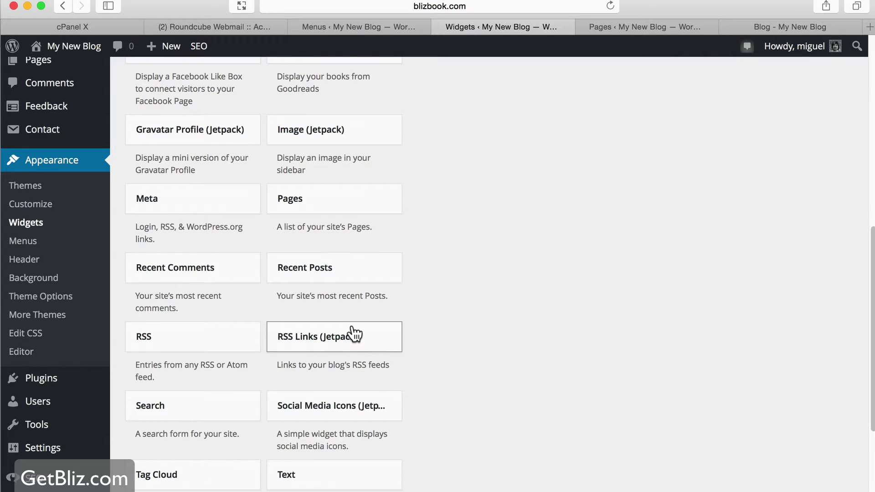
pyautogui.scroll(15, 354, 332)
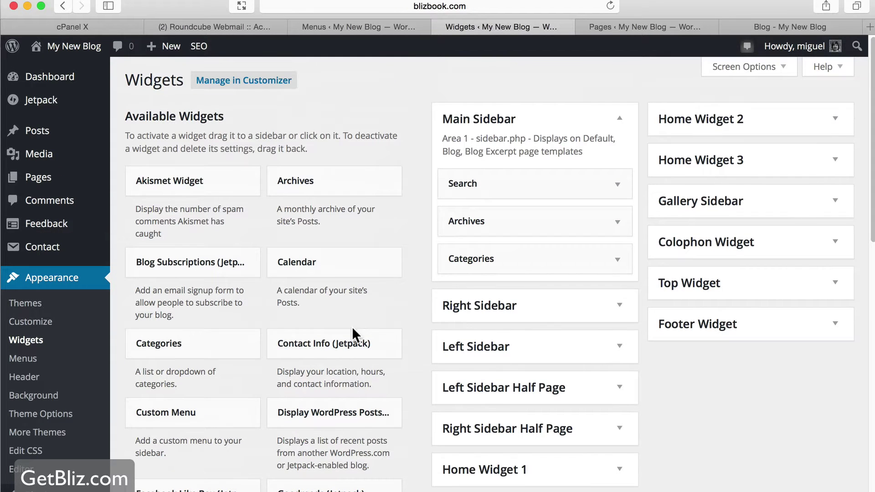
# Reload the Blog page again to confirm the trimmed sidebar
pyautogui.click(780, 23)
pyautogui.scroll(-1, 761, 329)
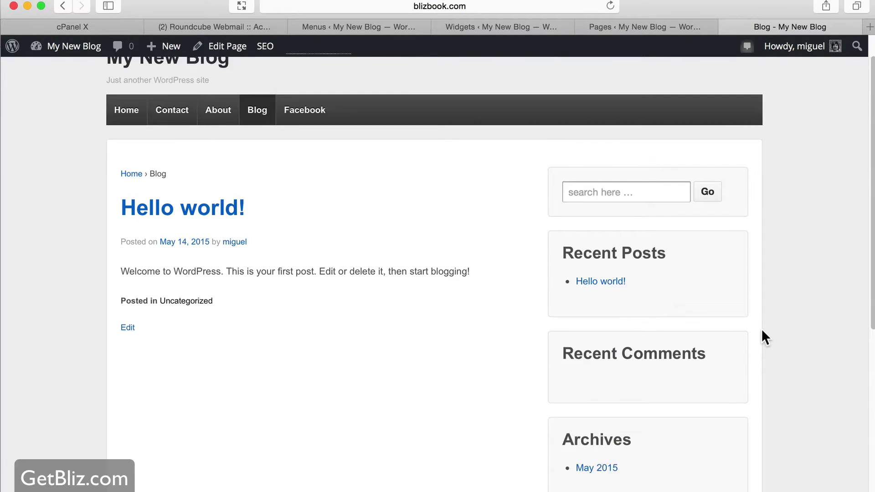
pyautogui.scroll(-5, 760, 328)
pyautogui.scroll(6, 761, 329)
pyautogui.click(610, 6)
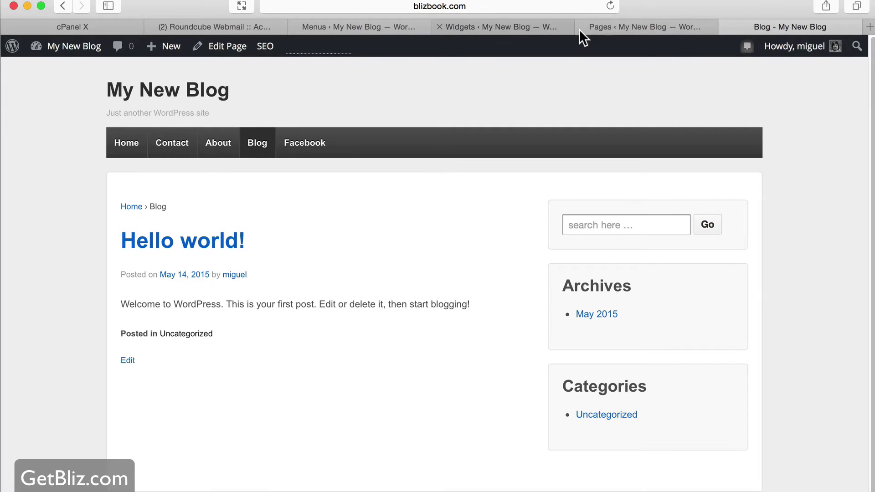
# Scroll through the available widgets and back up to the Main Sidebar
pyautogui.click(619, 27)
pyautogui.click(517, 26)
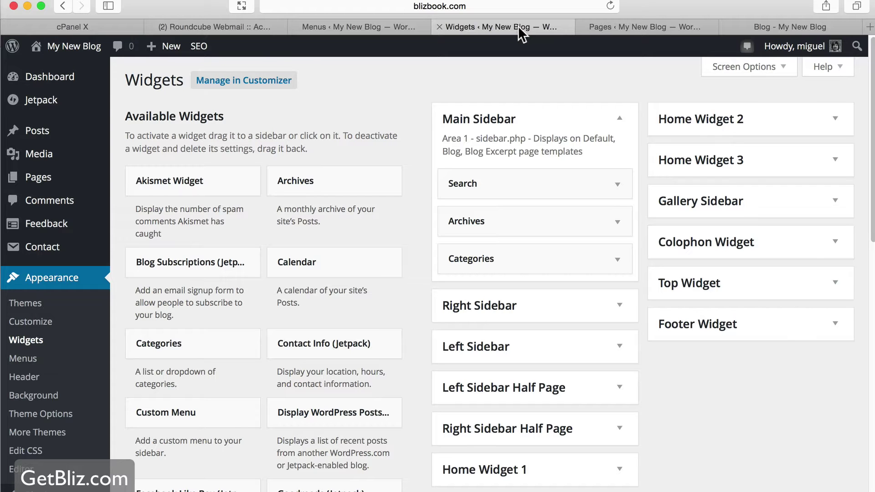
pyautogui.scroll(-3, 365, 223)
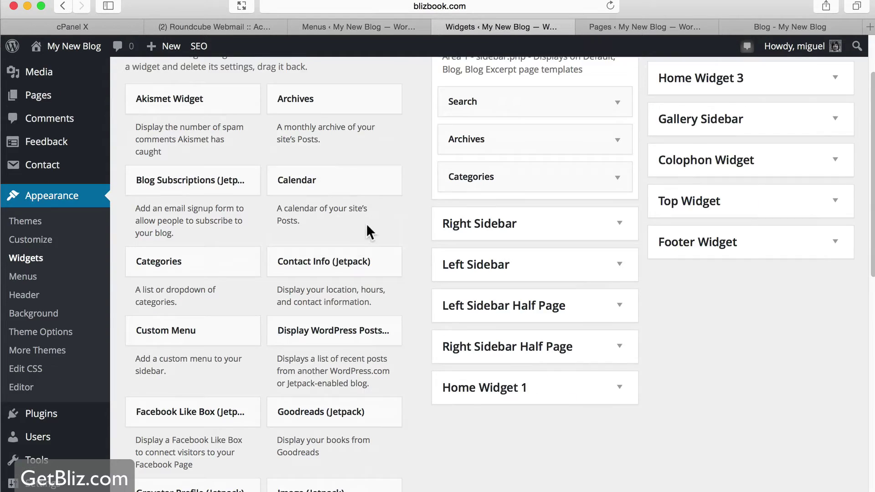
pyautogui.scroll(-4, 366, 230)
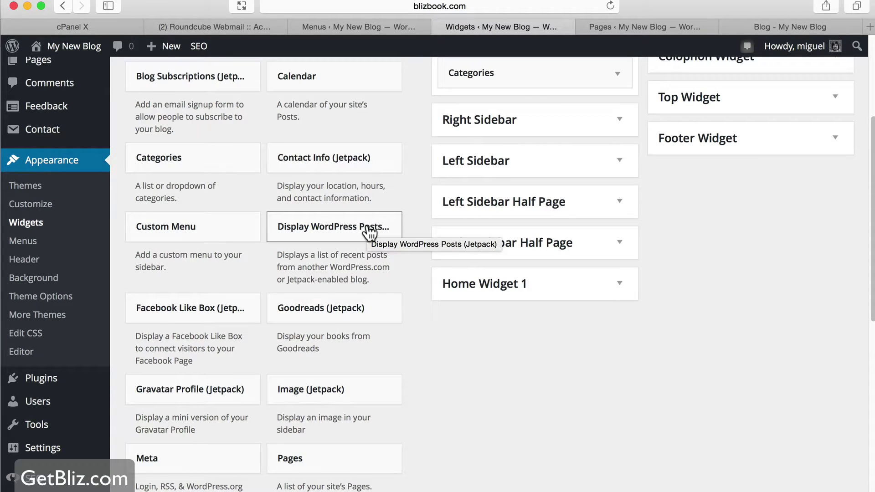
pyautogui.scroll(-8, 369, 234)
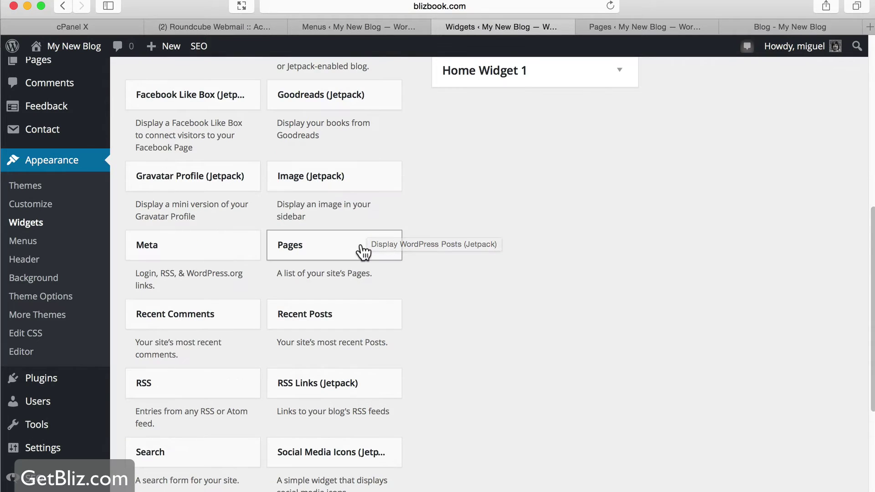
pyautogui.scroll(-7, 363, 252)
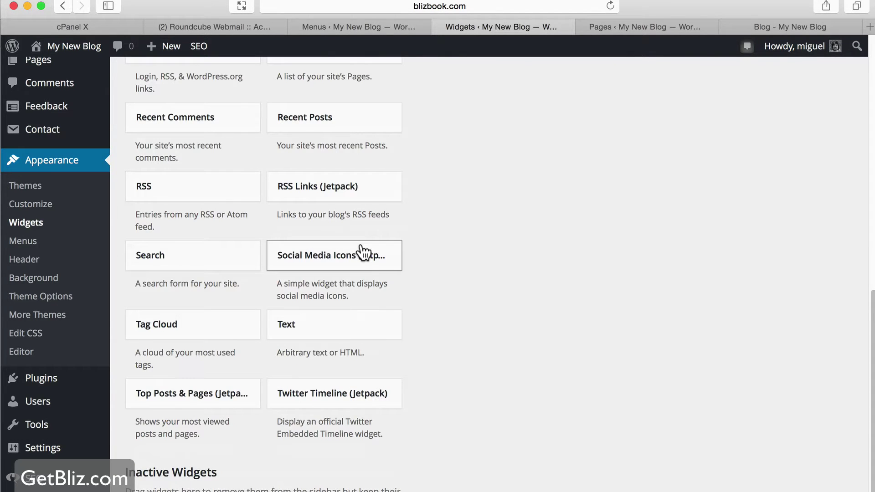
pyautogui.scroll(9, 363, 252)
pyautogui.scroll(10, 415, 260)
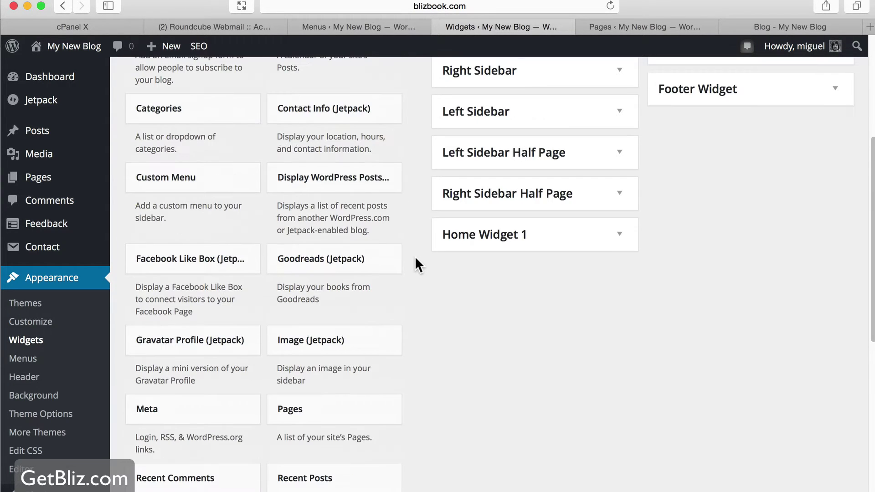
pyautogui.scroll(3, 401, 264)
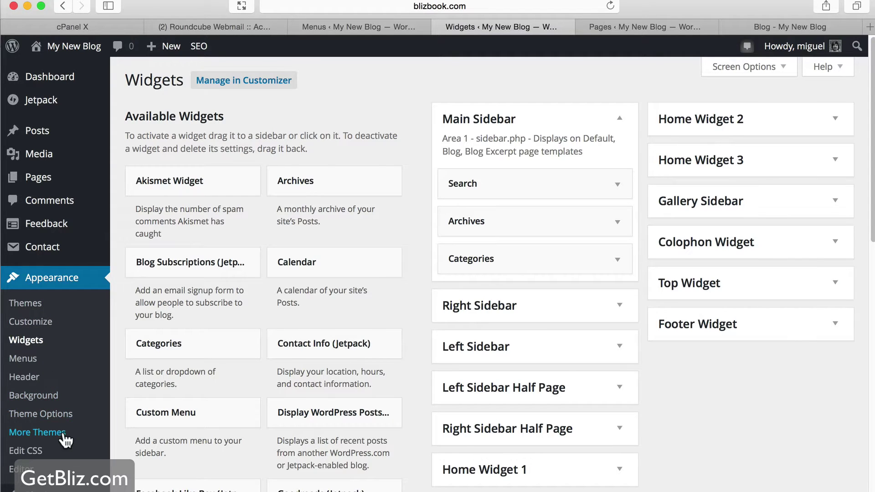
# Open the Custom Header page via Theme Options' Logo Upload and note the suggested 300×100 size
pyautogui.click(55, 414)
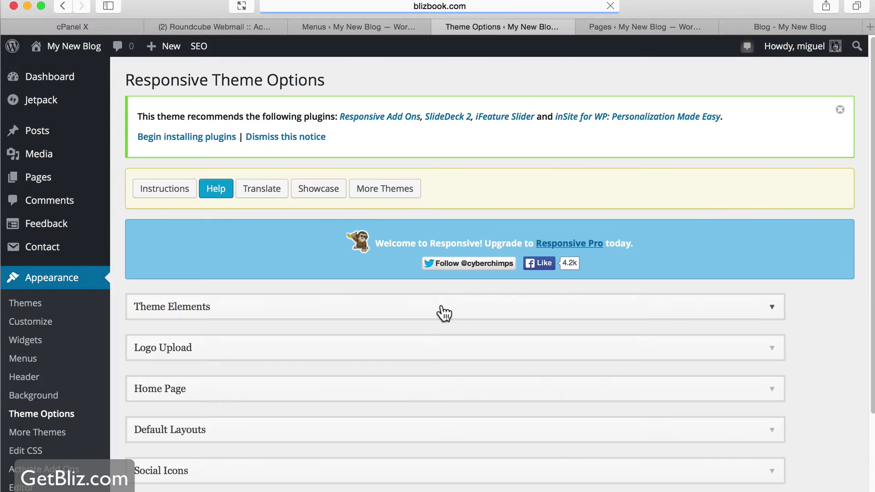
pyautogui.click(774, 347)
pyautogui.scroll(-5, 774, 351)
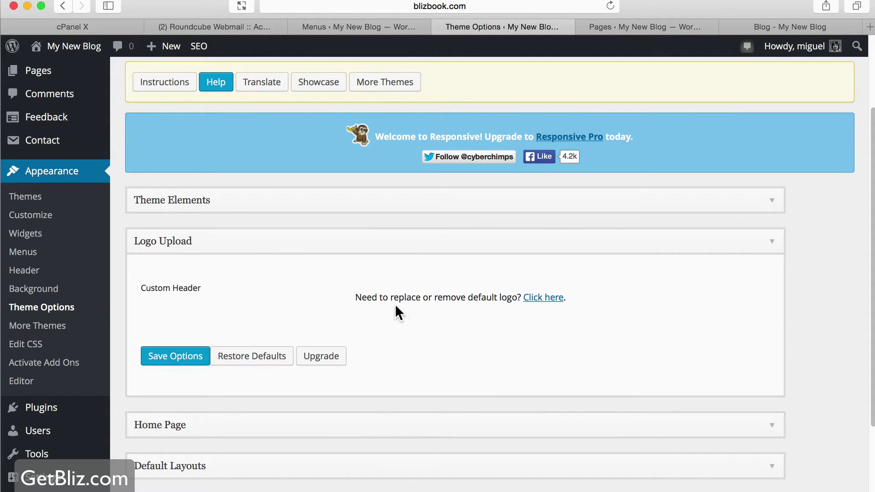
pyautogui.click(545, 299)
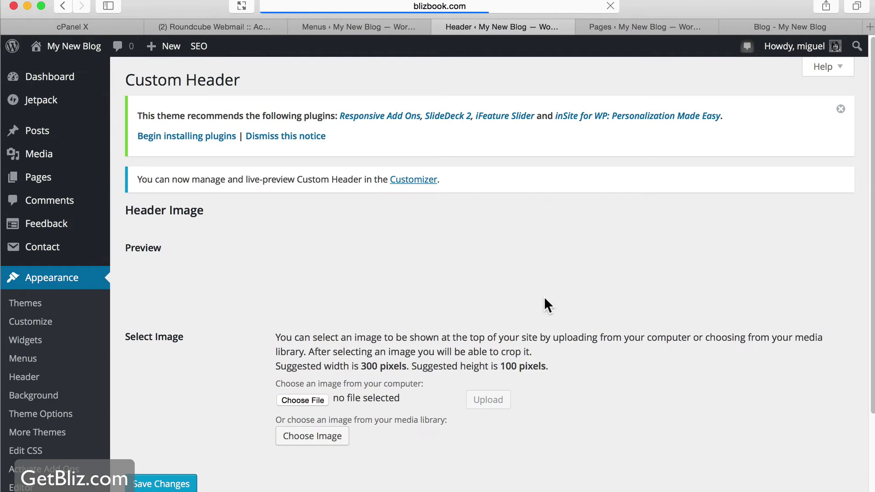
pyautogui.moveTo(280, 365); pyautogui.dragTo(549, 369)
pyautogui.moveTo(278, 365); pyautogui.dragTo(322, 366)
pyautogui.press('super+Tab')
pyautogui.press('super+Tab')
pyautogui.press('super+Tab')
pyautogui.press('super+Tab')
pyautogui.press('super+Tab')
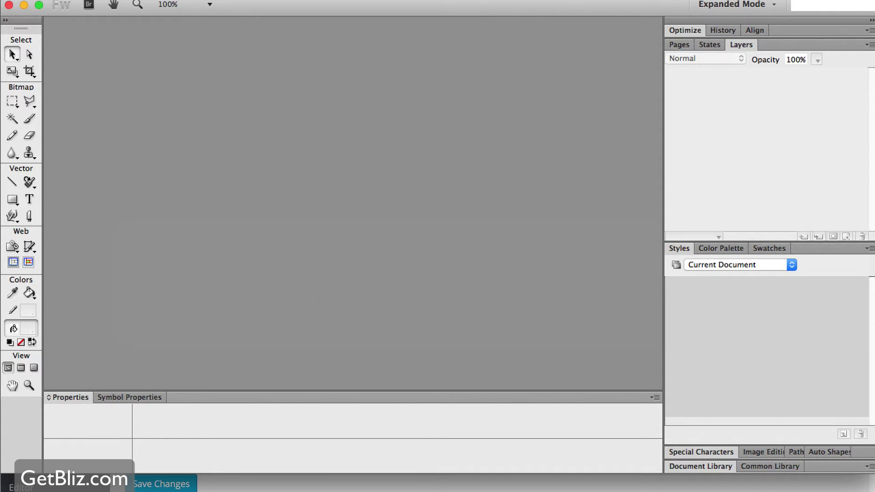
# Create a new 300×100 transparent canvas in Fireworks
pyautogui.click(132, 1)
pyautogui.click(156, 6)
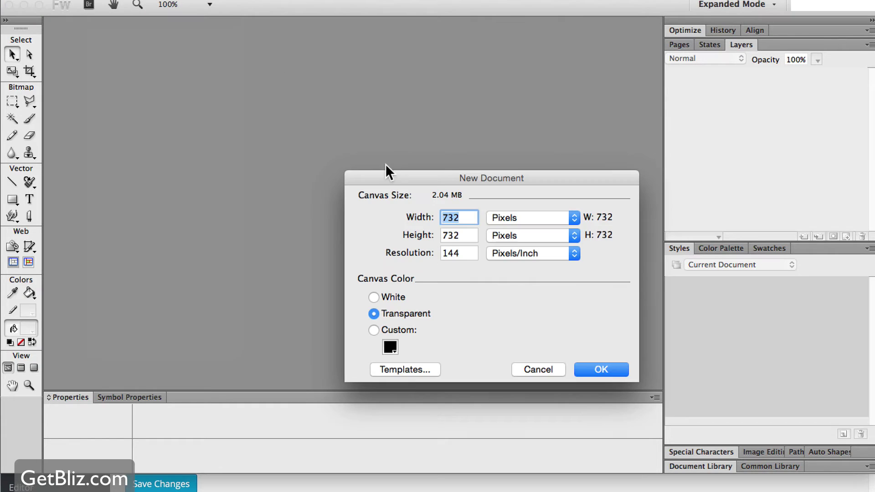
pyautogui.press('super+Tab')
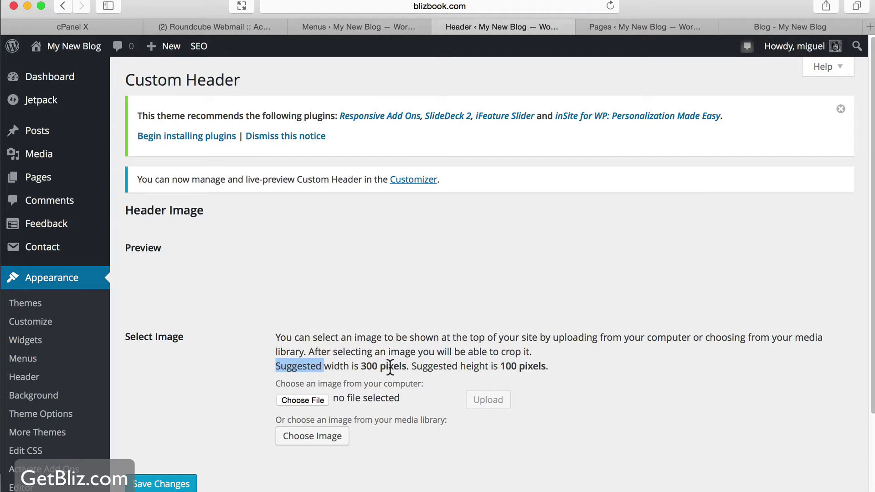
pyautogui.press('super+Tab')
pyautogui.write('300')
pyautogui.press('Tab')
pyautogui.write('100')
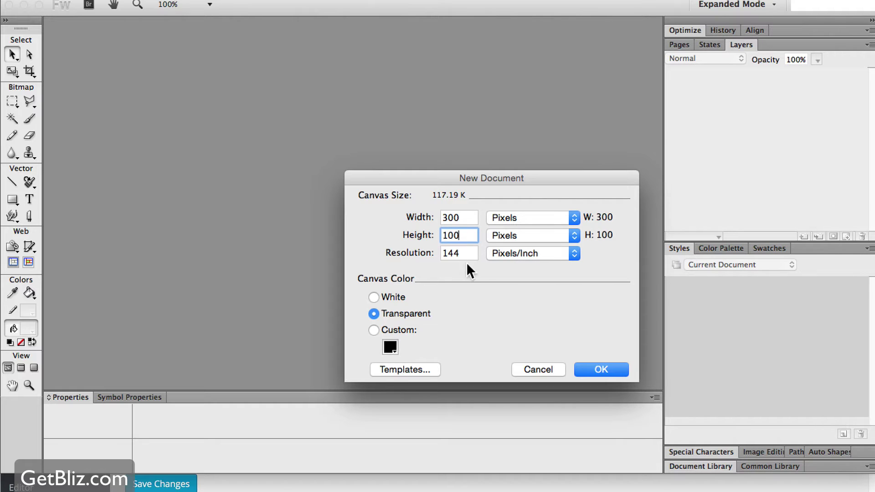
pyautogui.click(610, 368)
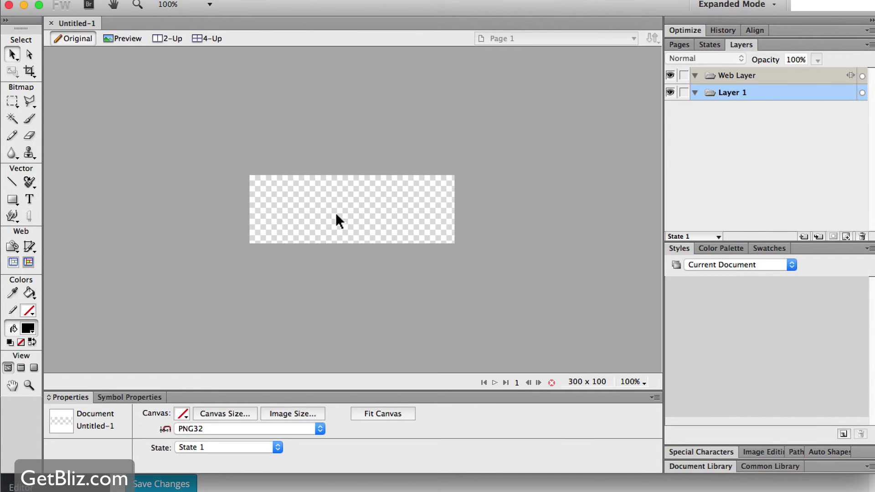
# Add the text 'MY LOGO' and centre it on the canvas
pyautogui.click(28, 199)
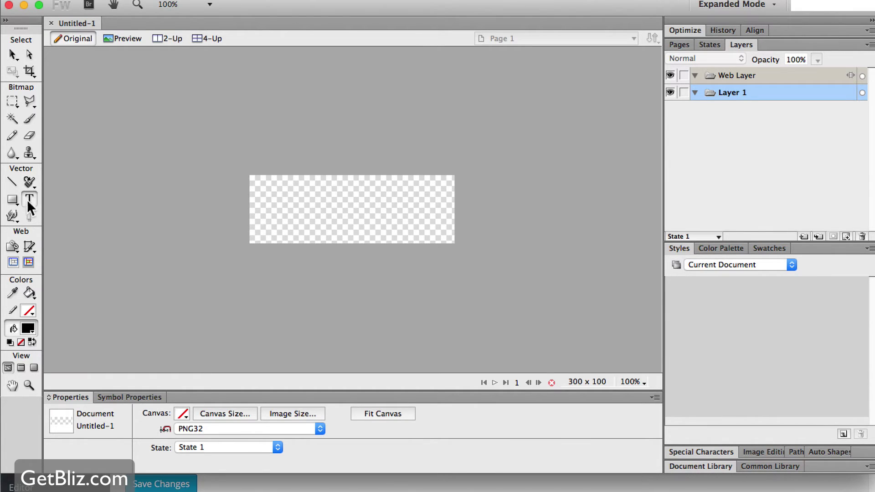
pyautogui.click(363, 209)
pyautogui.write('MY LOGO')
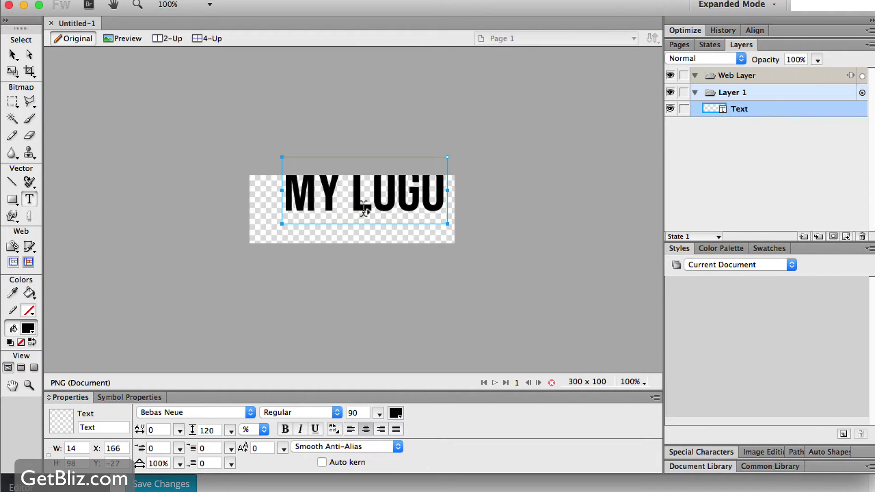
pyautogui.click(241, 131)
pyautogui.click(12, 55)
pyautogui.moveTo(337, 200); pyautogui.dragTo(328, 226)
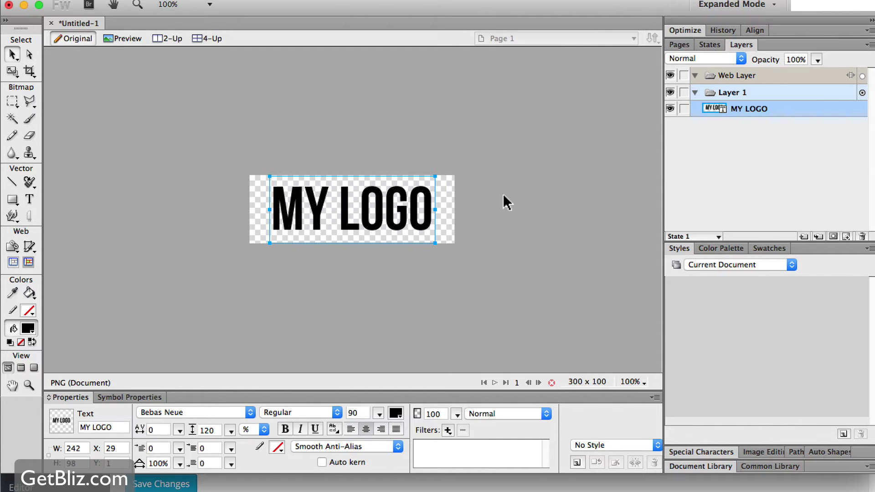
# Cover the whole canvas with a slice and export the selected slice
pyautogui.press('k')
pyautogui.moveTo(223, 163); pyautogui.dragTo(498, 258)
pyautogui.rightClick(368, 192)
pyautogui.click(420, 201)
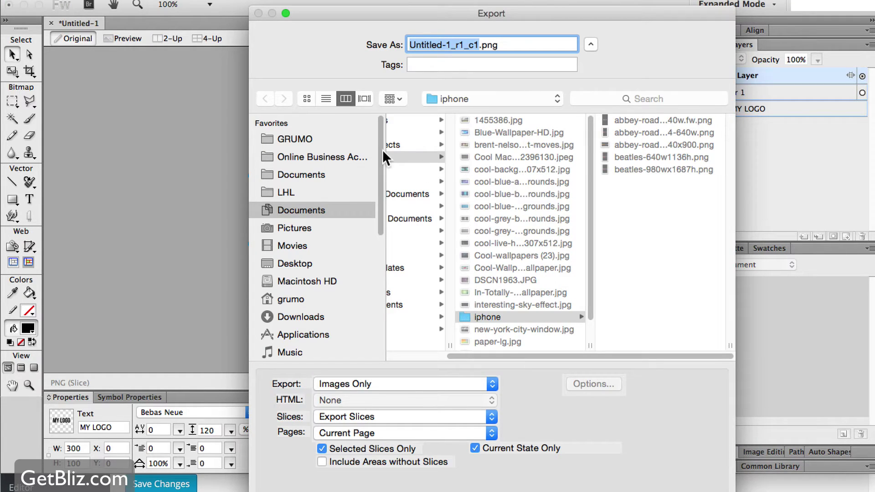
# Save the exported slice to the Desktop as 0logo.png
pyautogui.click(293, 138)
pyautogui.click(301, 264)
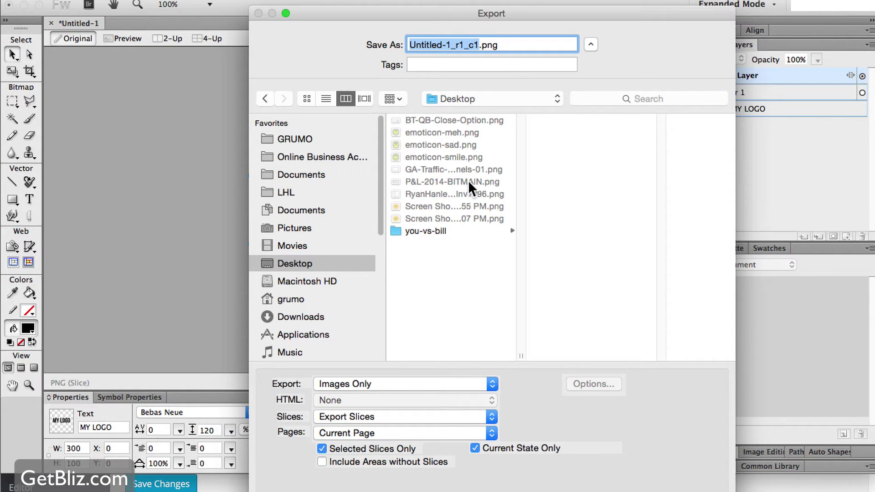
pyautogui.write('log')
pyautogui.press('BackSpace')
pyautogui.press('BackSpace')
pyautogui.press('BackSpace')
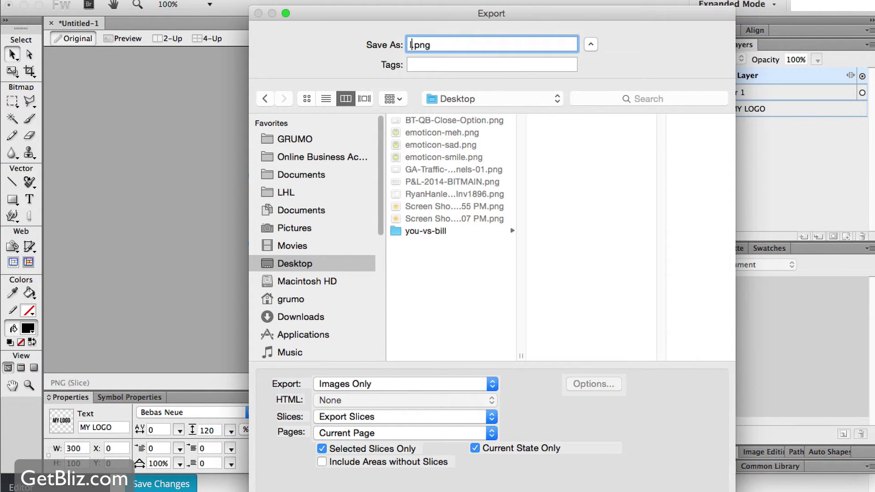
pyautogui.write('01ogo')
pyautogui.press('BackSpace')
pyautogui.press('BackSpace')
pyautogui.write('go')
pyautogui.press('Return')
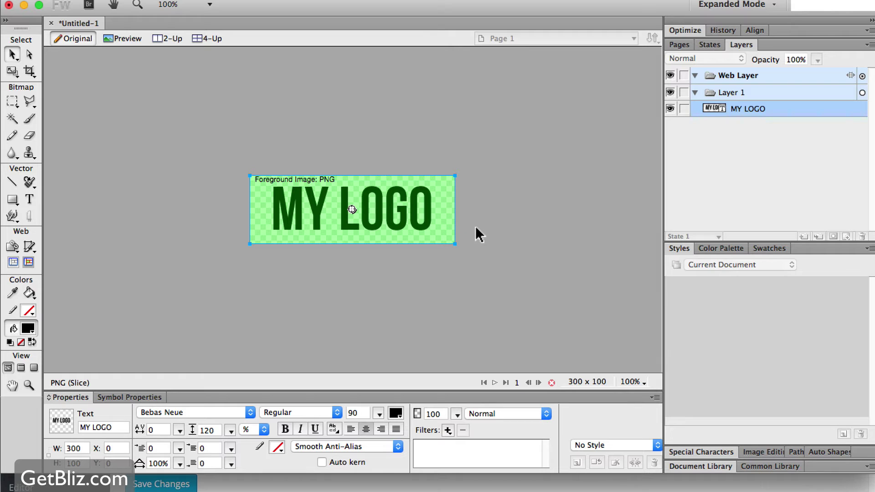
pyautogui.press('super+Tab')
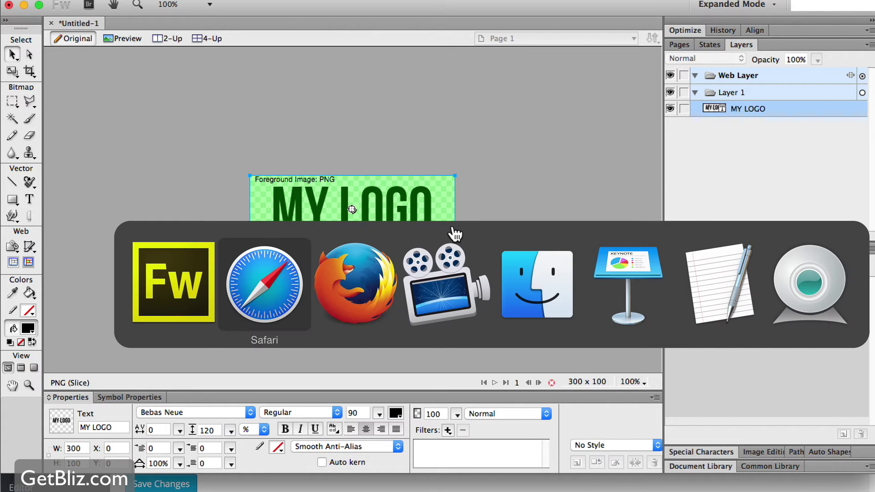
# Upload 0logo.png from the Desktop as the header image, then crop and publish it
pyautogui.click(296, 291)
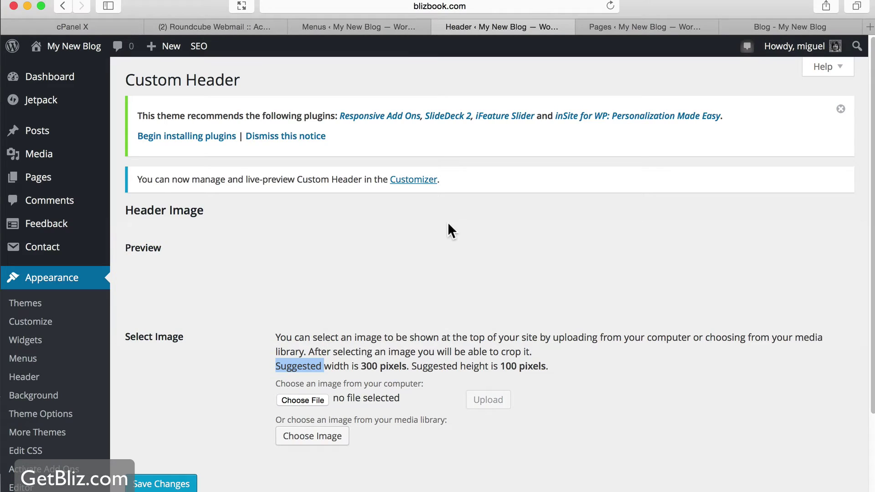
pyautogui.scroll(-3, 398, 295)
pyautogui.click(303, 287)
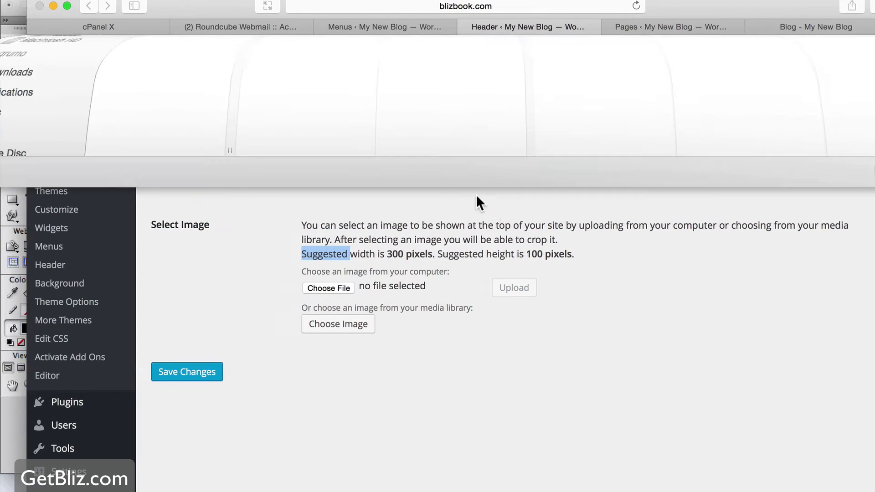
pyautogui.click(51, 213)
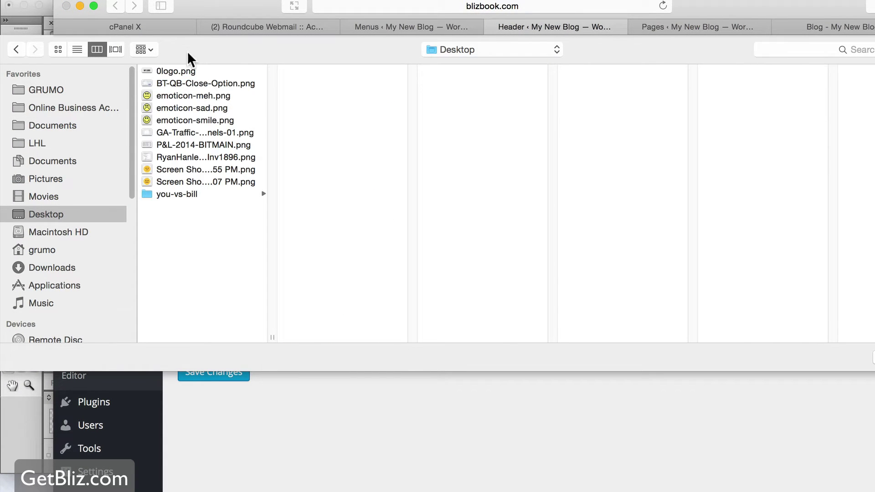
pyautogui.click(874, 358)
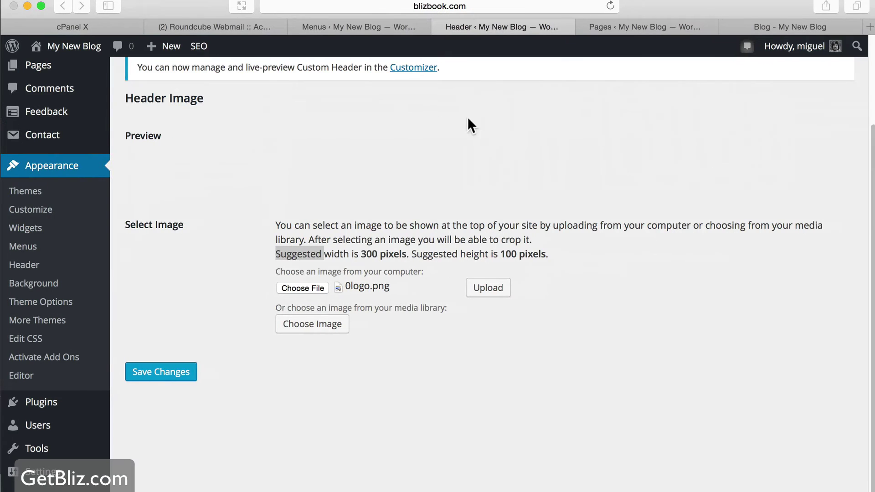
pyautogui.click(510, 285)
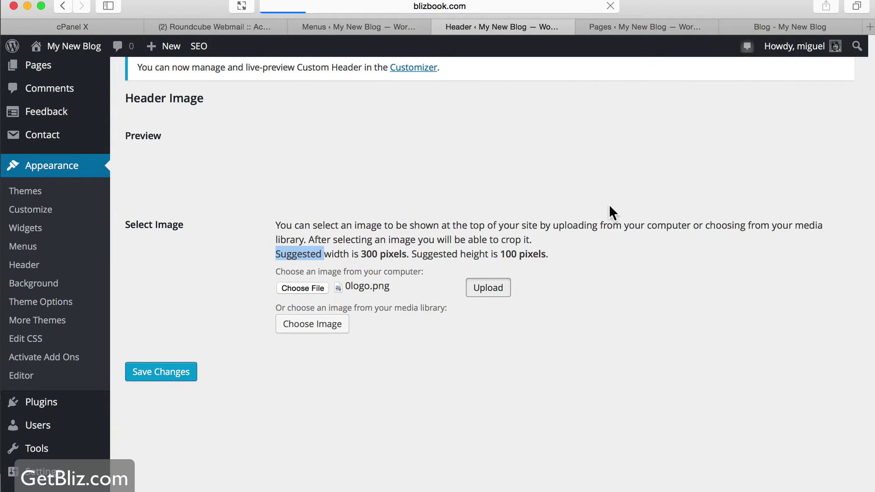
pyautogui.click(171, 289)
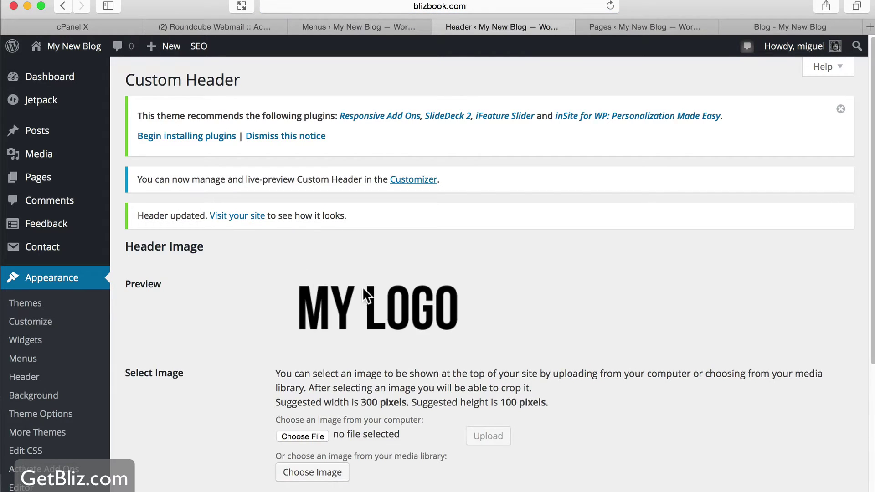
# Reload the Blog page to see the MY LOGO header
pyautogui.scroll(-5, 370, 289)
pyautogui.scroll(10, 592, 159)
pyautogui.click(782, 25)
pyautogui.click(610, 6)
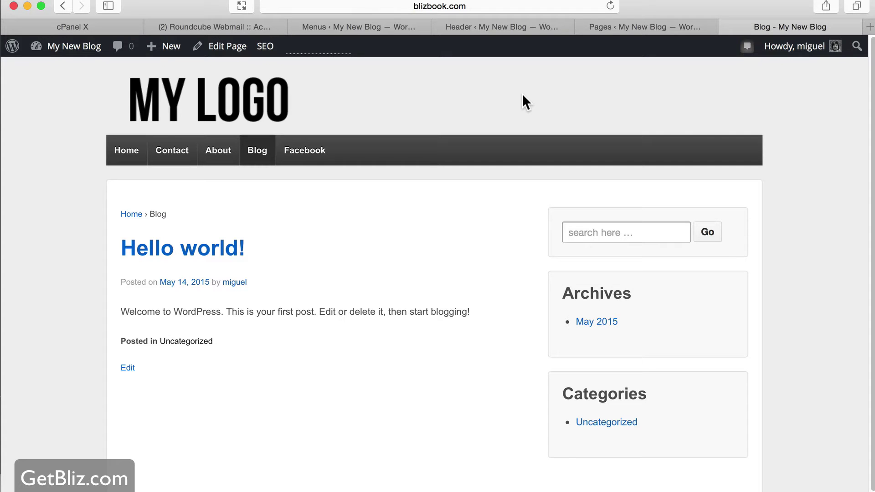
pyautogui.press('super+Tab')
pyautogui.press('super+Tab')
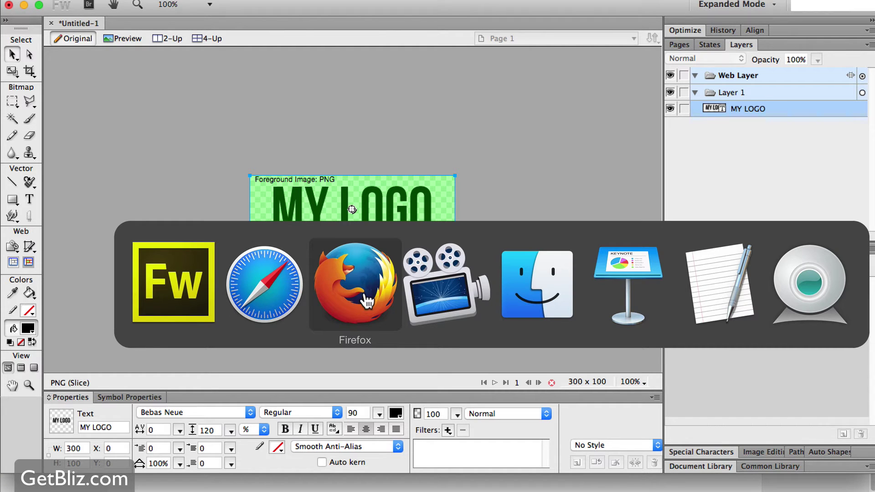
# Review the Firefox checklist, then the 99designs, Avada and favicon.cc Import Image tabs
pyautogui.click(338, 311)
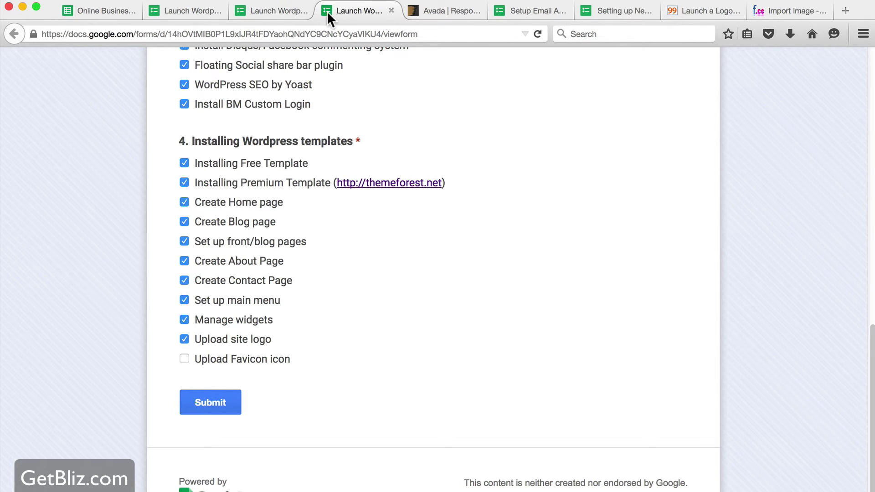
pyautogui.click(688, 13)
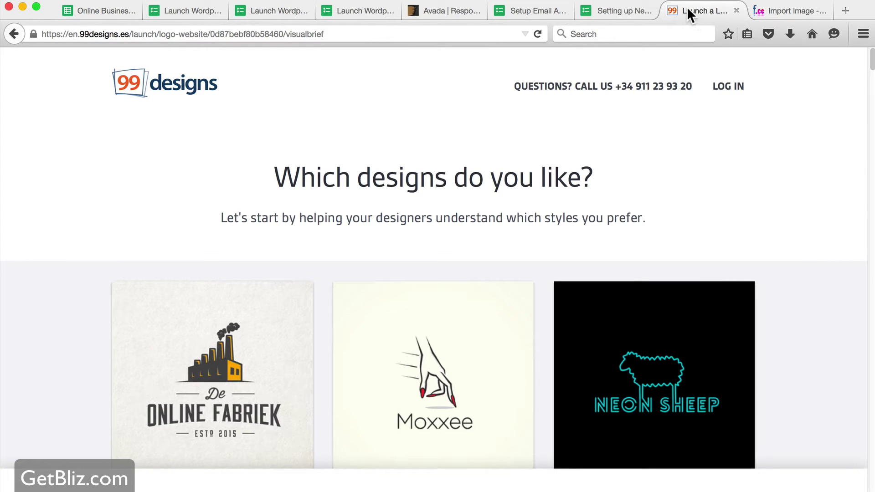
pyautogui.click(441, 15)
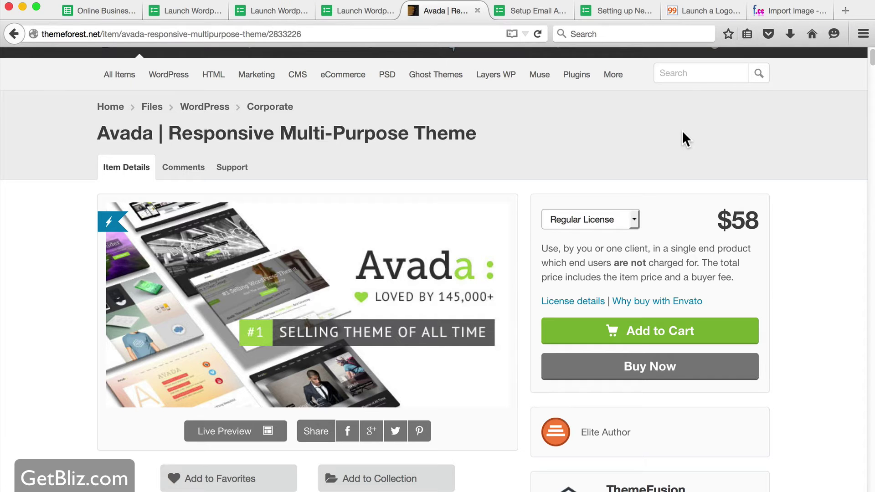
pyautogui.click(798, 12)
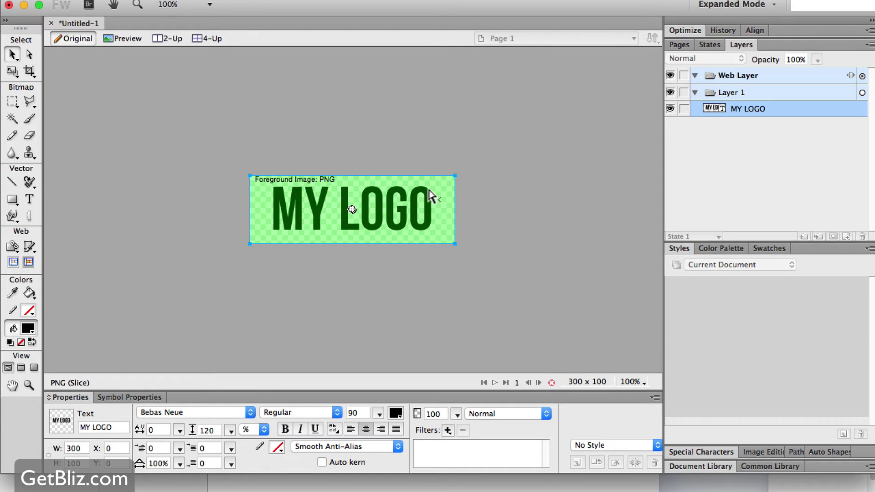
pyautogui.press('super+Tab')
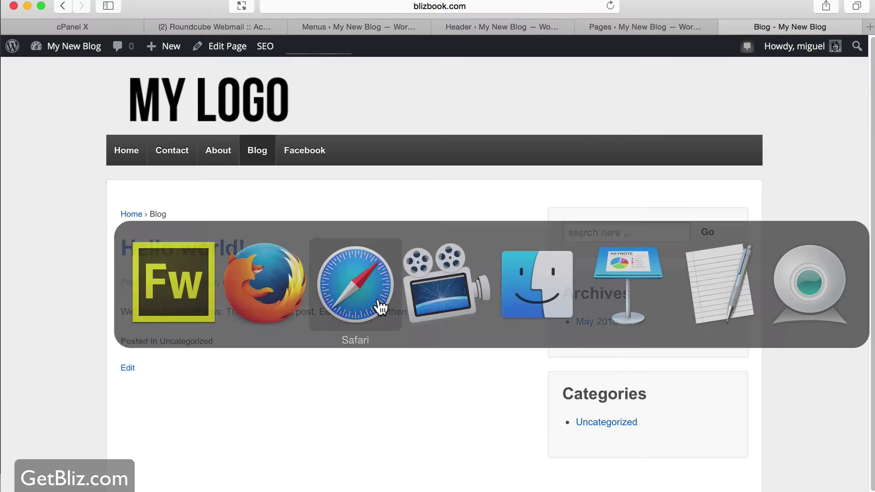
# Open the Jetpack dashboard in the WordPress admin
pyautogui.click(377, 307)
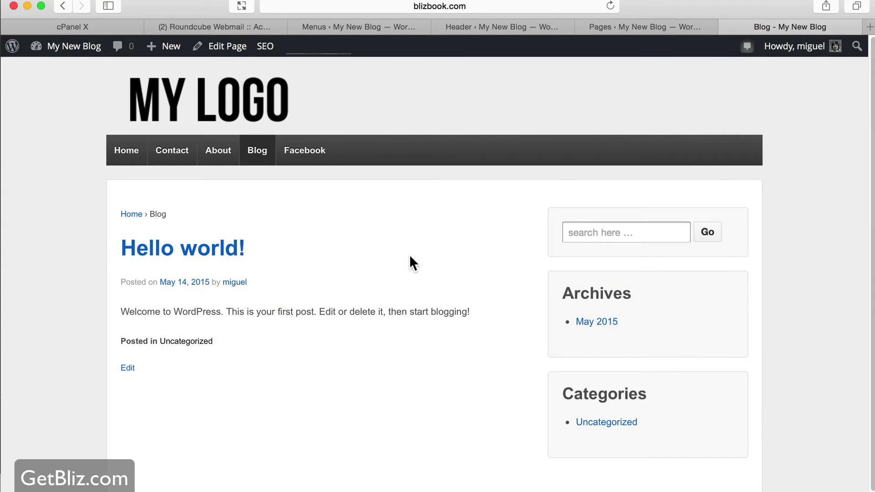
pyautogui.click(351, 26)
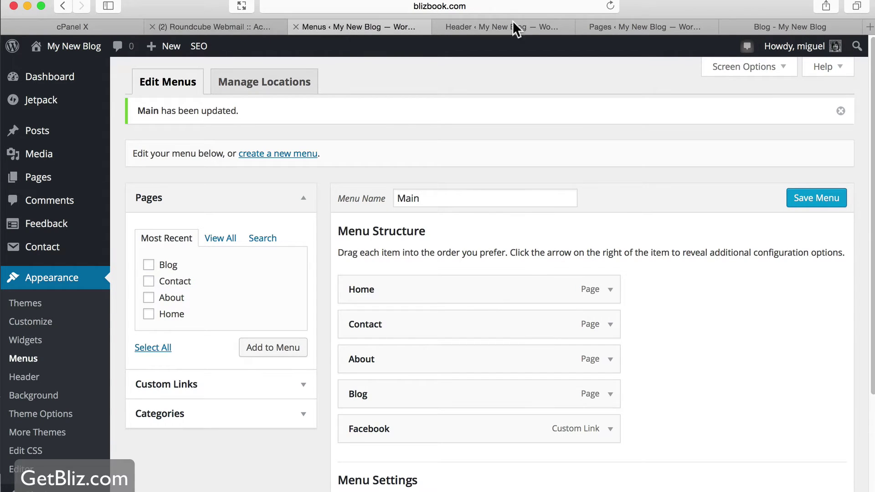
pyautogui.click(522, 27)
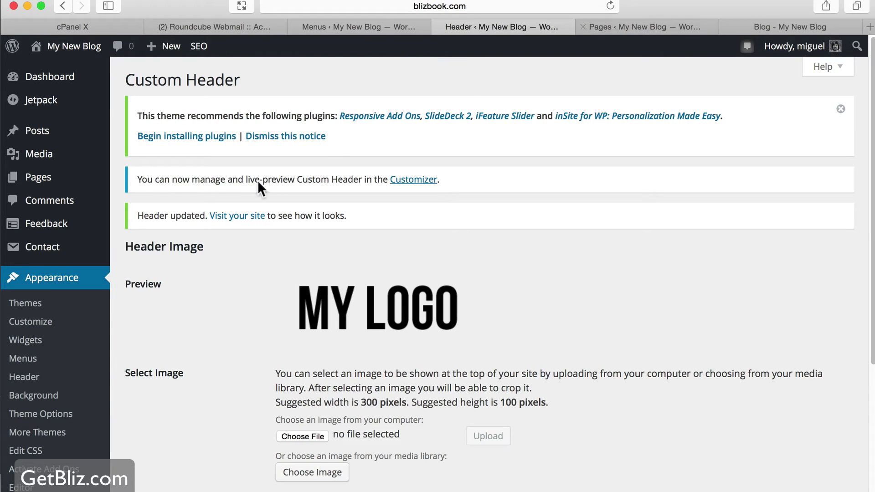
pyautogui.click(53, 415)
pyautogui.scroll(-3, 301, 324)
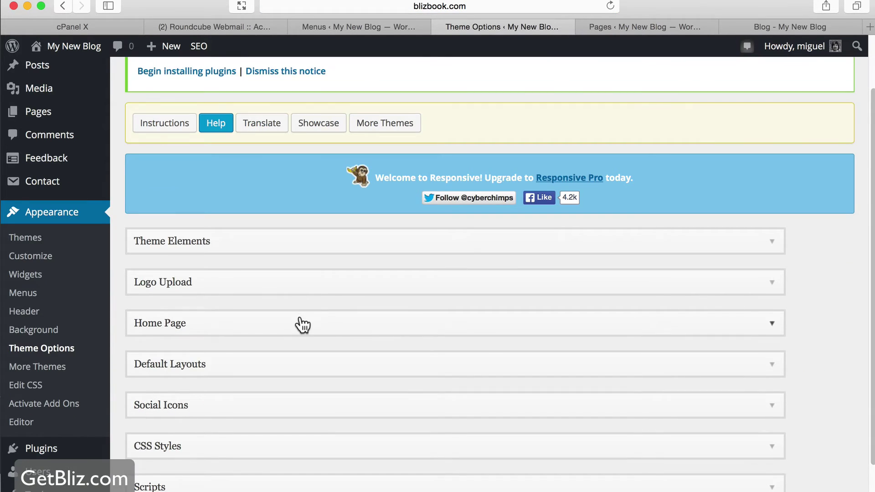
pyautogui.scroll(-3, 301, 324)
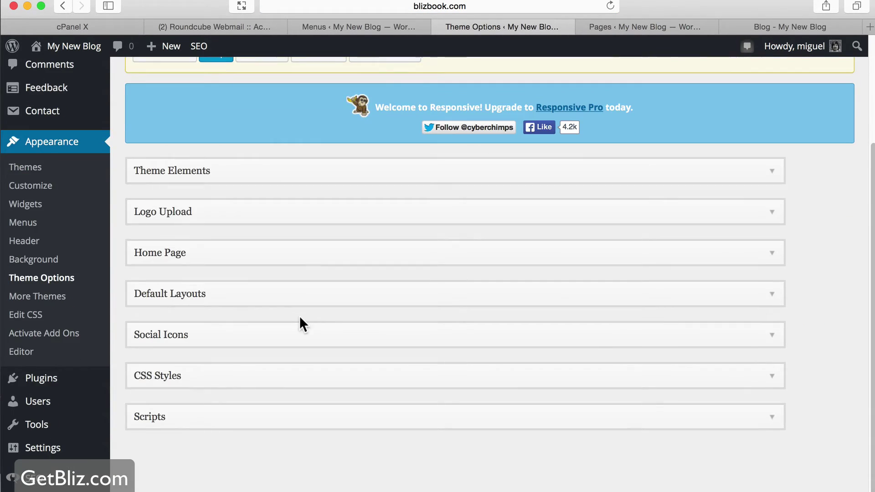
pyautogui.scroll(5, 312, 338)
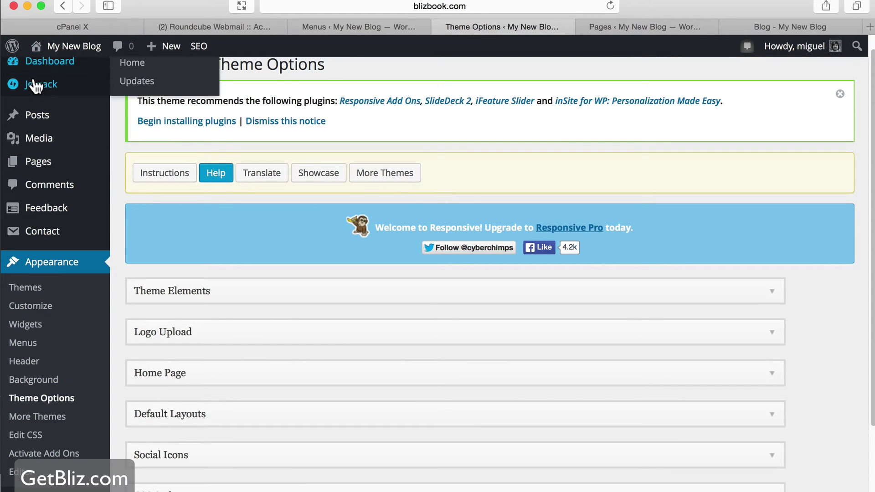
pyautogui.moveTo(35, 86)
pyautogui.click(136, 88)
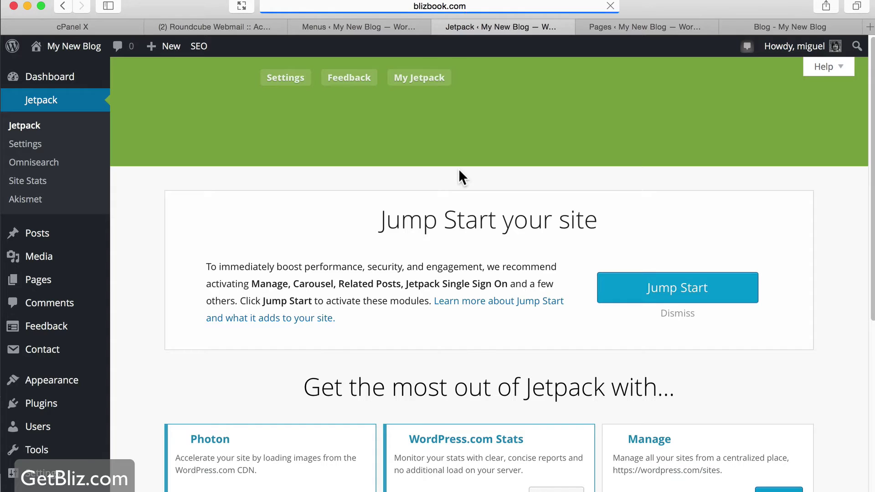
# List the other 27 Jetpack features
pyautogui.scroll(-6, 459, 171)
pyautogui.scroll(-2, 459, 171)
pyautogui.click(502, 410)
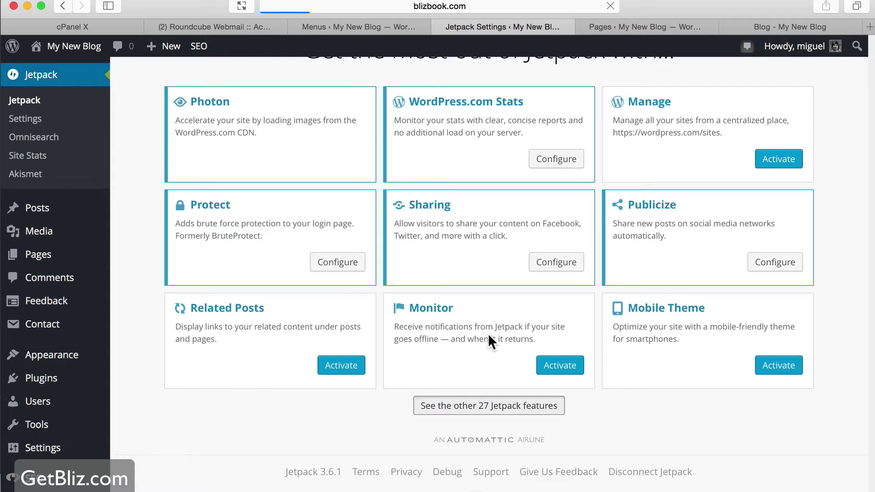
pyautogui.scroll(-8, 682, 301)
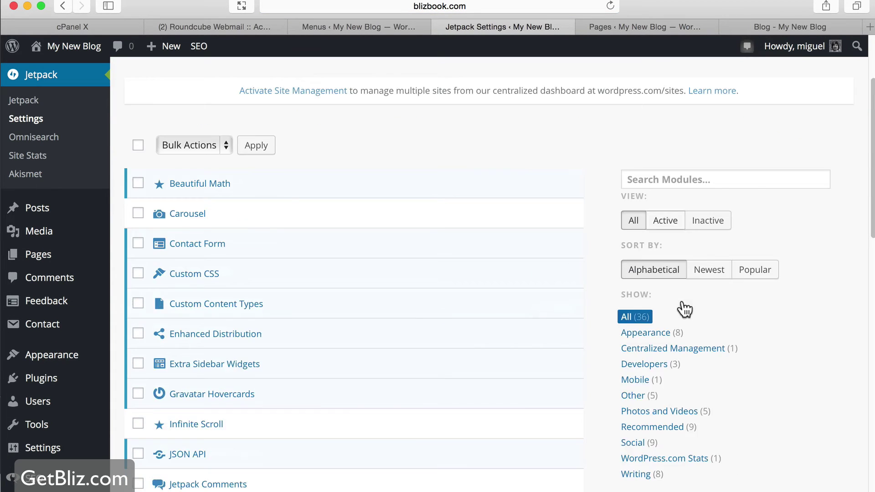
pyautogui.scroll(-3, 564, 262)
pyautogui.scroll(-10, 560, 259)
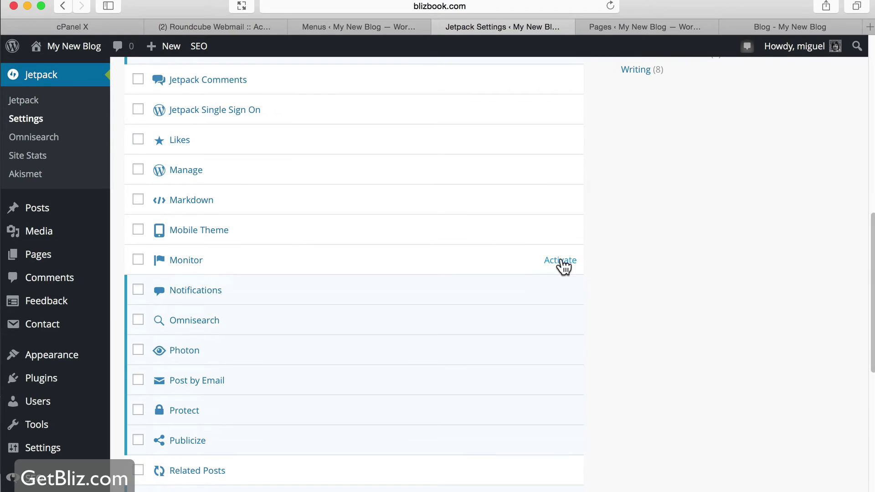
pyautogui.scroll(20, 707, 185)
# Search the modules for 'favicon' and activate Site Icon
pyautogui.click(672, 303)
pyautogui.write('favicon')
pyautogui.press('Return')
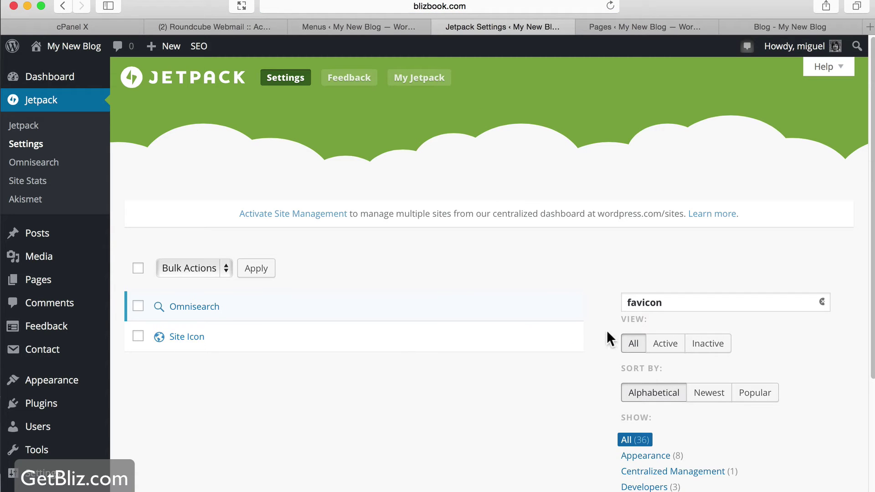
pyautogui.click(560, 338)
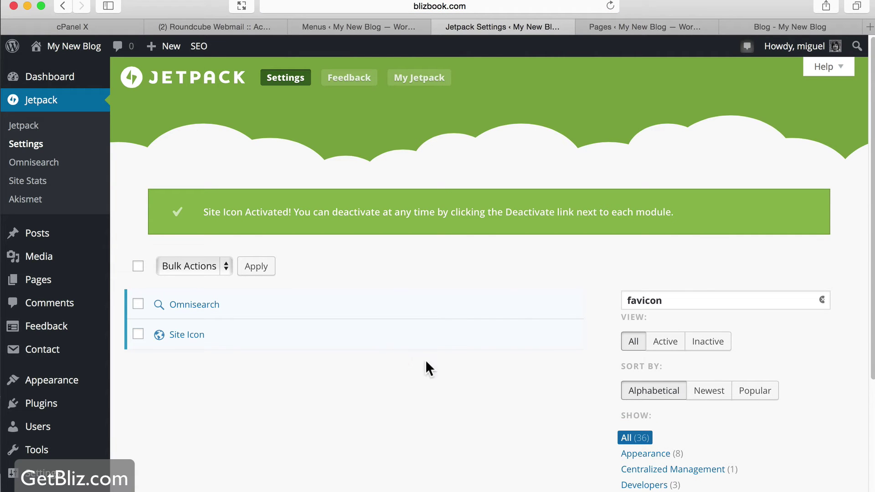
pyautogui.click(509, 336)
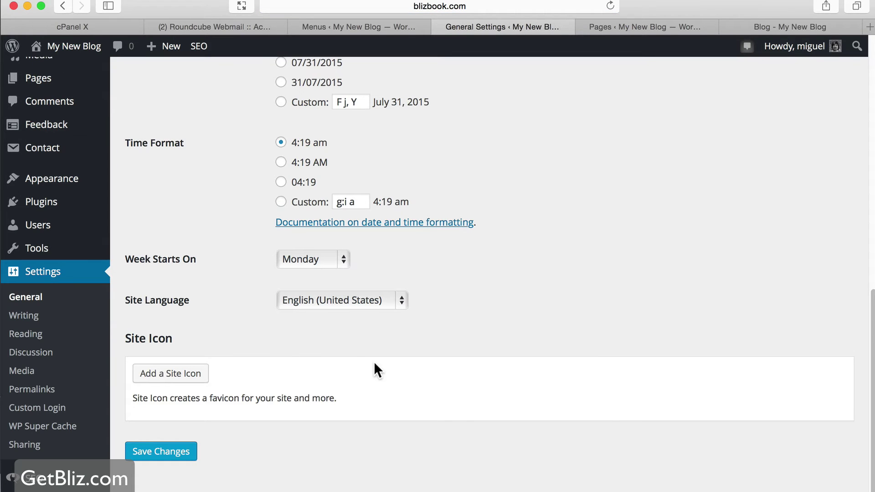
# Open the Add Site Icon page, which needs a 512px-square image, and bring Fireworks forward
pyautogui.scroll(1, 376, 363)
pyautogui.click(194, 376)
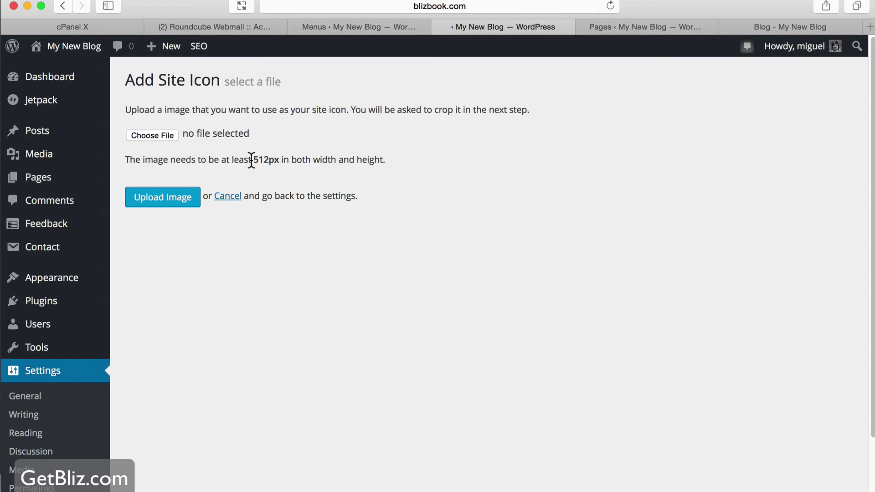
pyautogui.press('super+Tab')
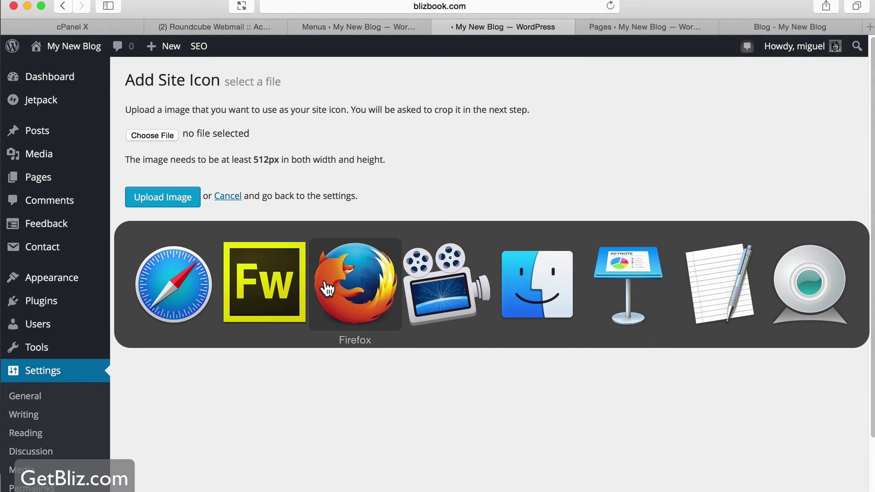
pyautogui.click(289, 287)
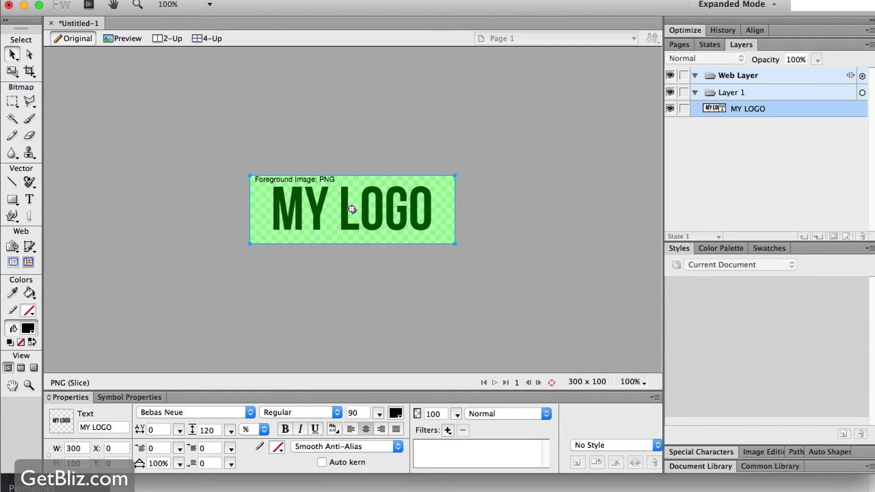
# Create a new 512 × 512 transparent canvas in Fireworks
pyautogui.rightClick(361, 191)
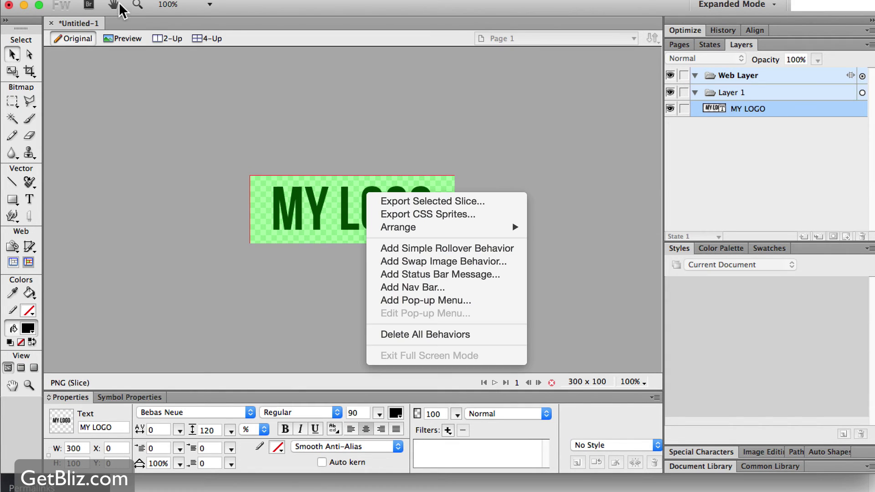
pyautogui.click(351, 209)
pyautogui.click(94, 0)
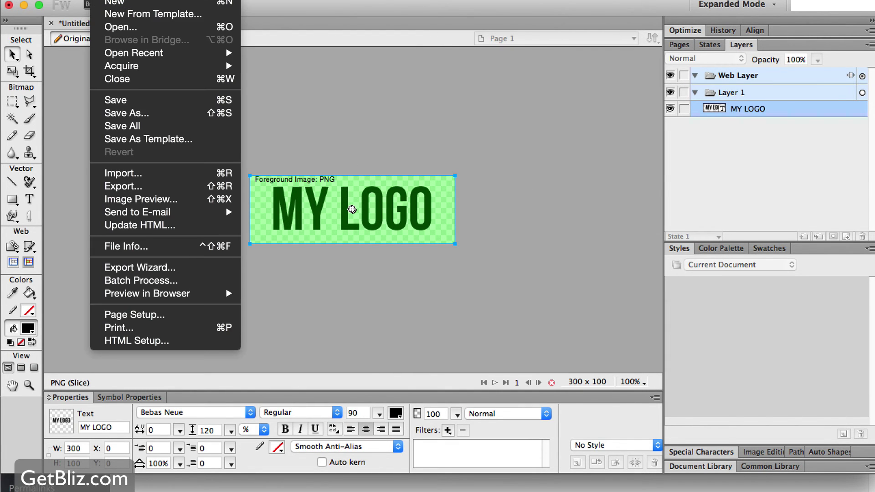
pyautogui.click(116, 2)
pyautogui.write('512')
pyautogui.click(468, 235)
pyautogui.write('512')
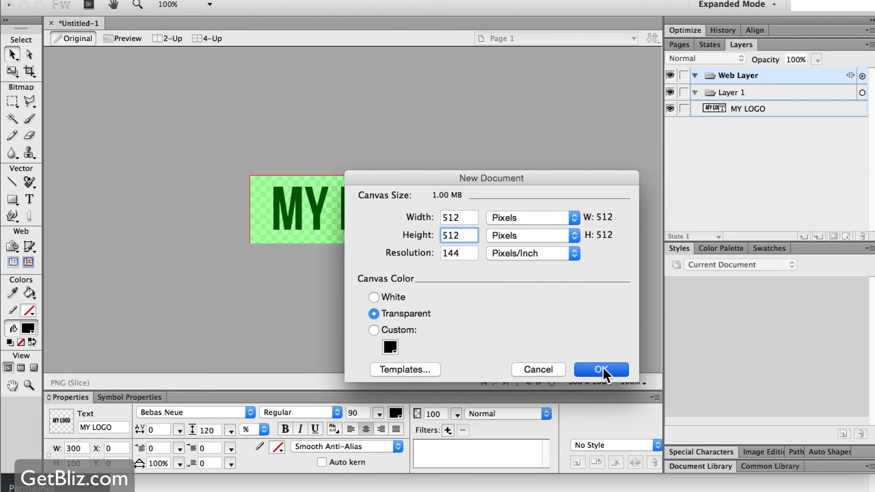
pyautogui.click(601, 369)
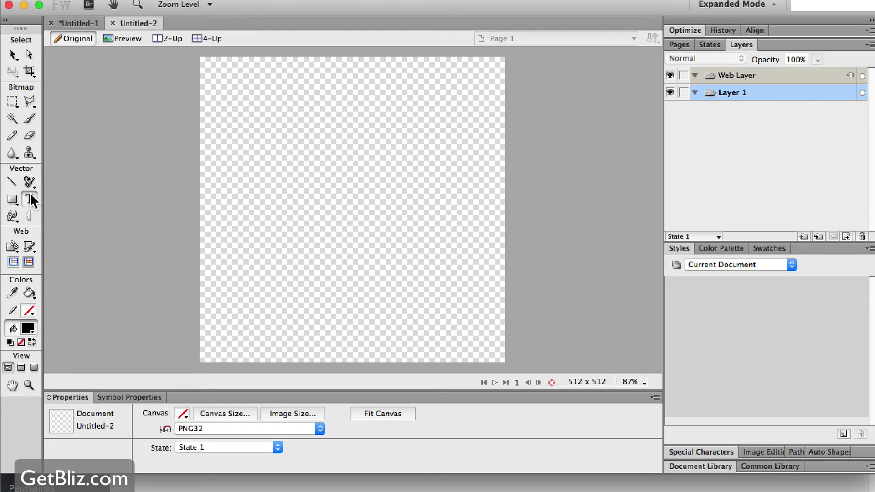
# Add the text MY, enlarge it to font size 400 and centre it on the canvas
pyautogui.click(285, 203)
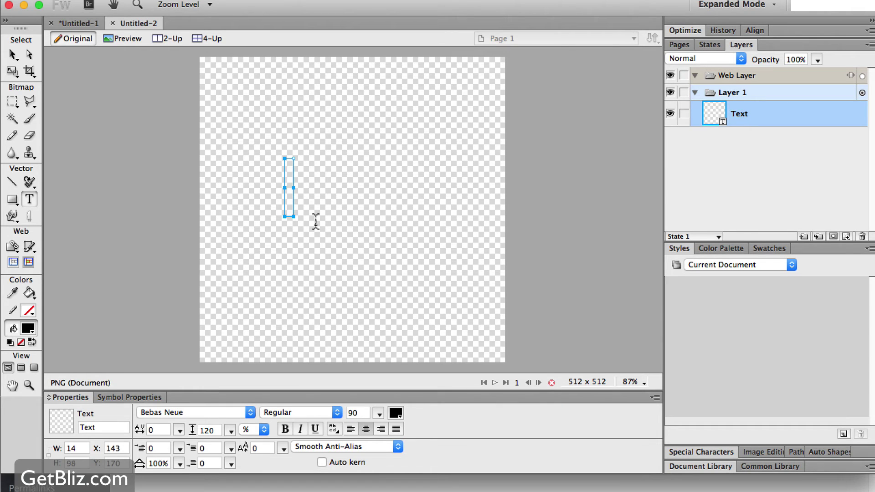
pyautogui.write('MY')
pyautogui.click(12, 55)
pyautogui.moveTo(286, 177); pyautogui.dragTo(320, 204)
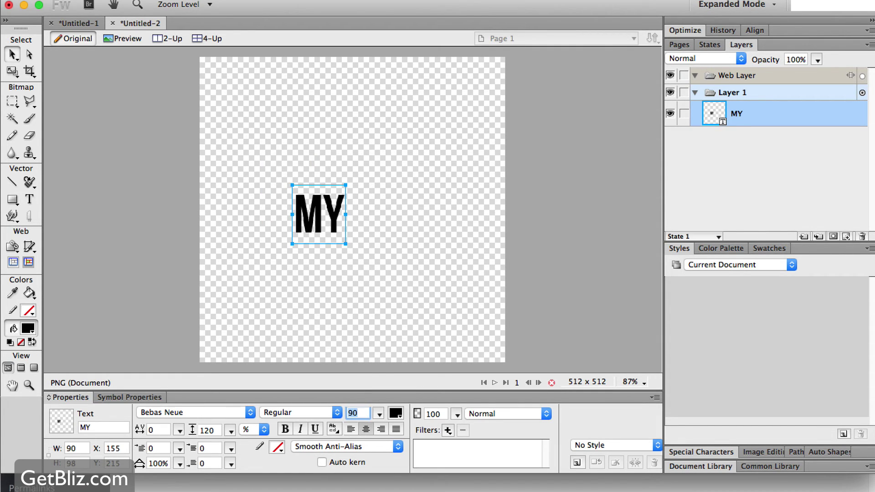
pyautogui.write('350')
pyautogui.press('Return')
pyautogui.moveTo(380, 221); pyautogui.dragTo(413, 269)
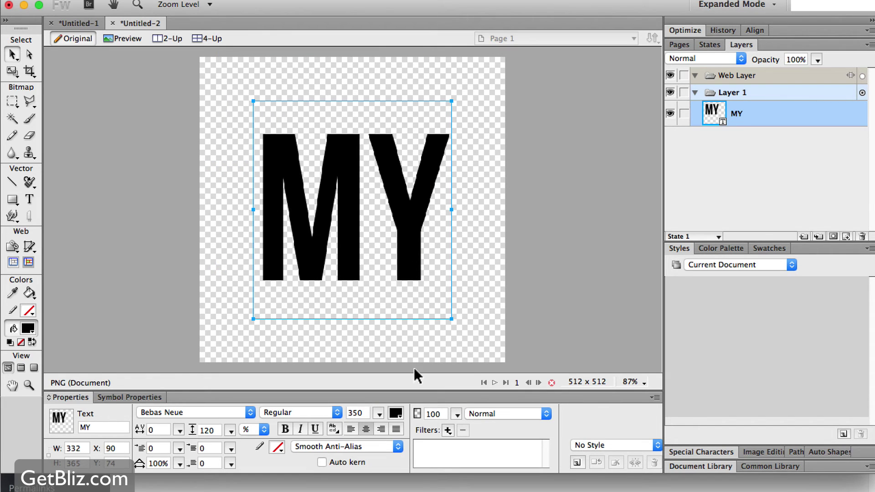
pyautogui.doubleClick(365, 412)
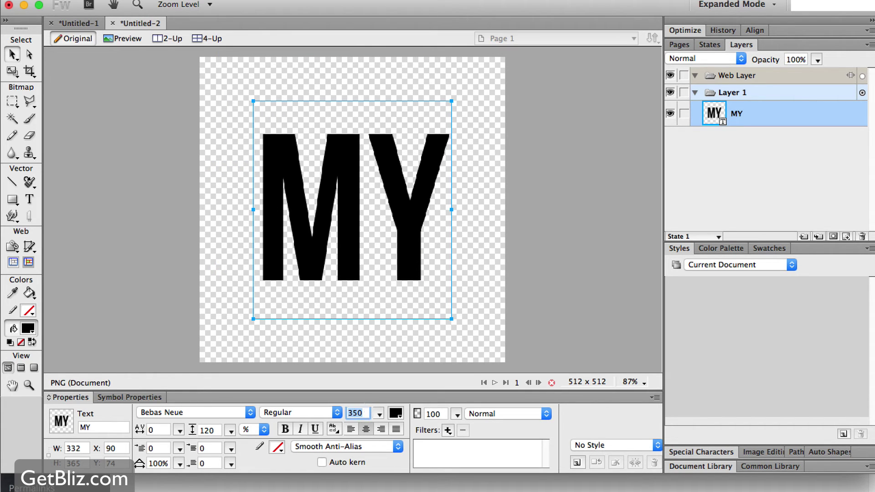
pyautogui.press('Return')
pyautogui.moveTo(348, 206); pyautogui.dragTo(349, 234)
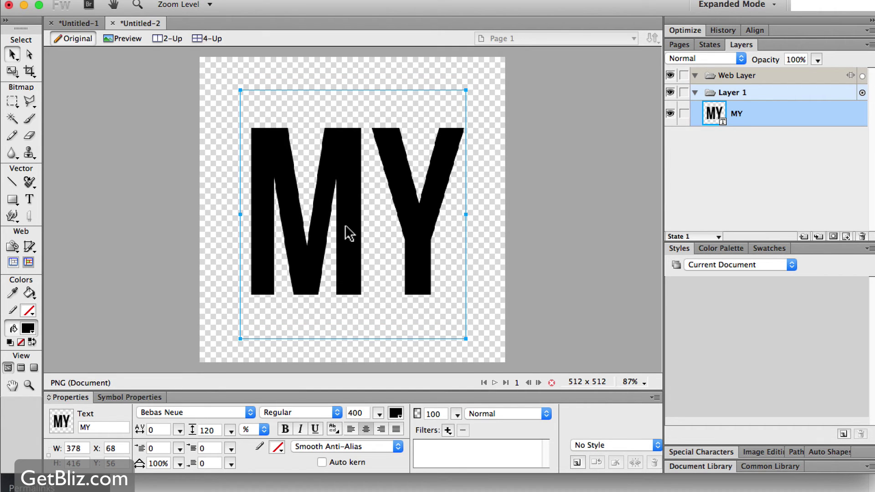
# Slice the whole canvas and export the selected slice as 0favicon.png to the Desktop
pyautogui.press('k')
pyautogui.moveTo(202, 59); pyautogui.dragTo(506, 363)
pyautogui.rightClick(382, 212)
pyautogui.click(414, 223)
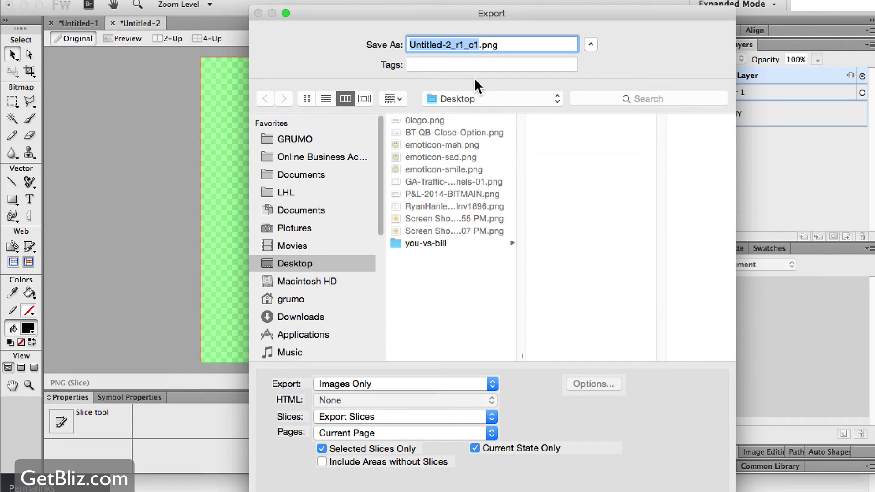
pyautogui.write('da')
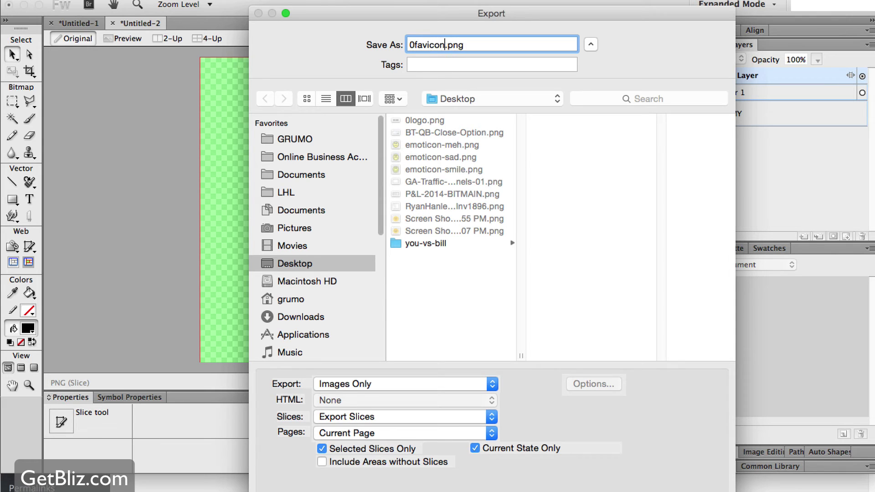
pyautogui.press('Return')
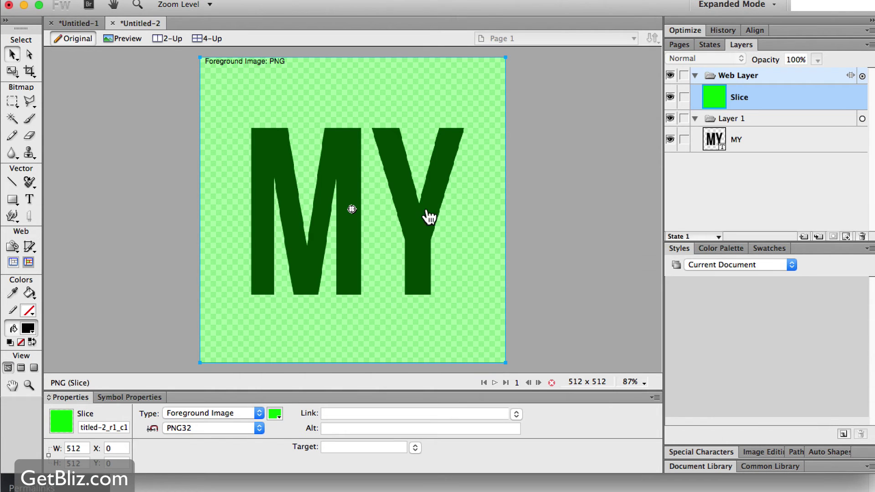
pyautogui.press('super+Tab')
# Upload 0favicon.png as the WordPress site icon and crop it
pyautogui.click(291, 289)
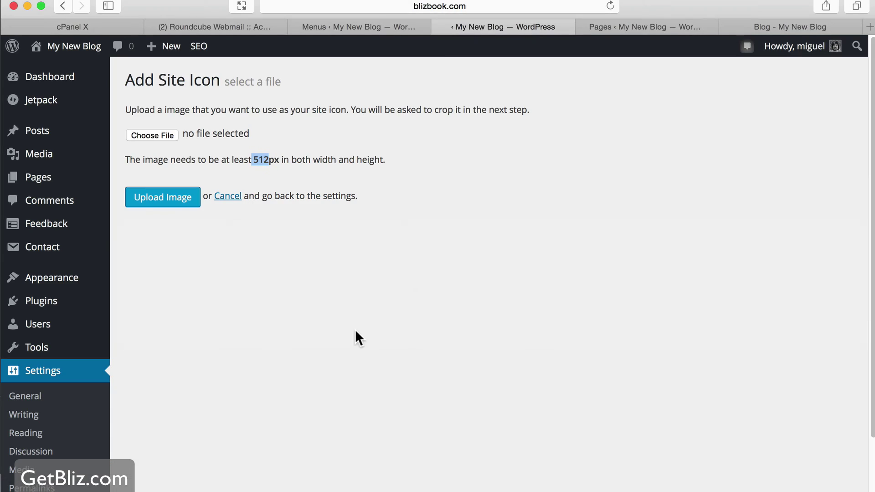
pyautogui.click(154, 198)
pyautogui.click(160, 170)
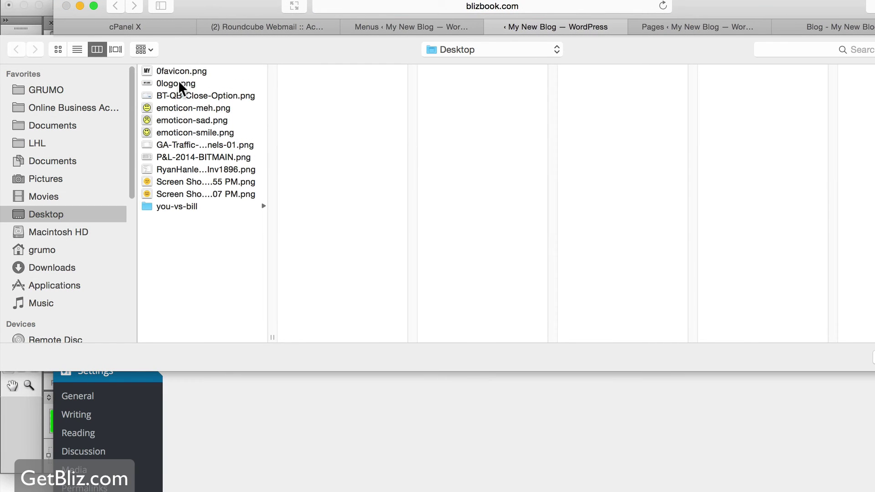
pyautogui.doubleClick(187, 70)
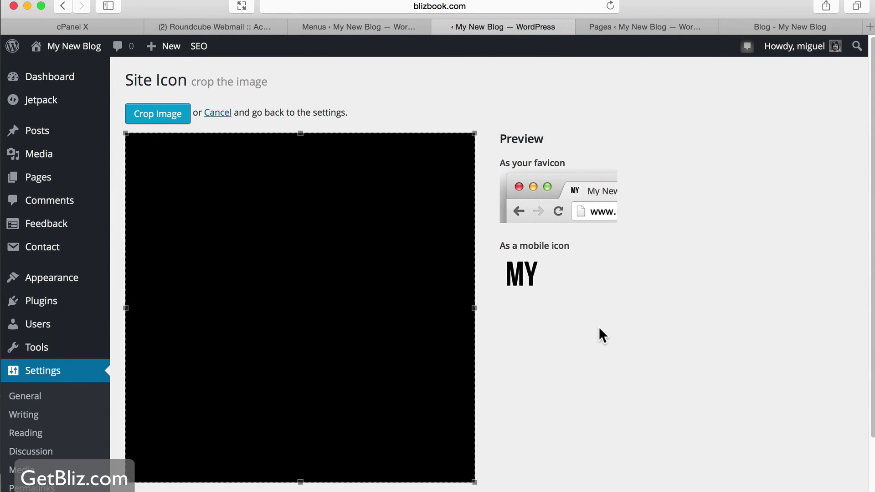
pyautogui.scroll(-4, 572, 312)
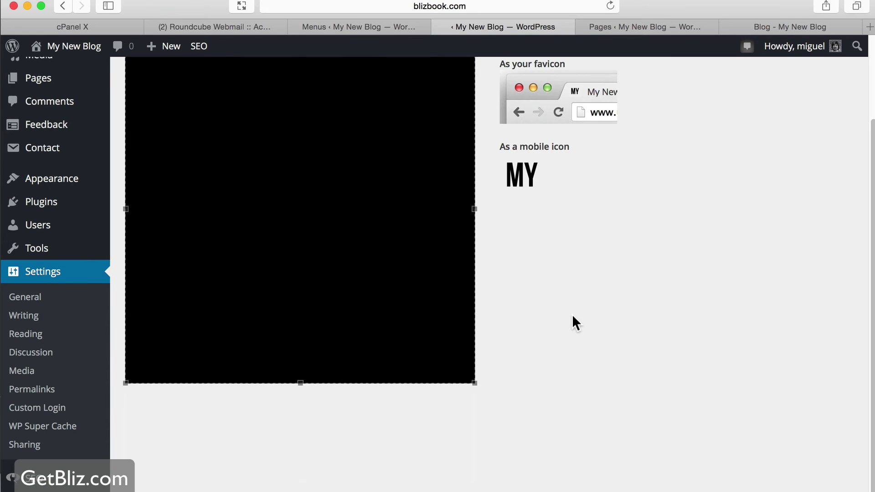
pyautogui.scroll(4, 545, 256)
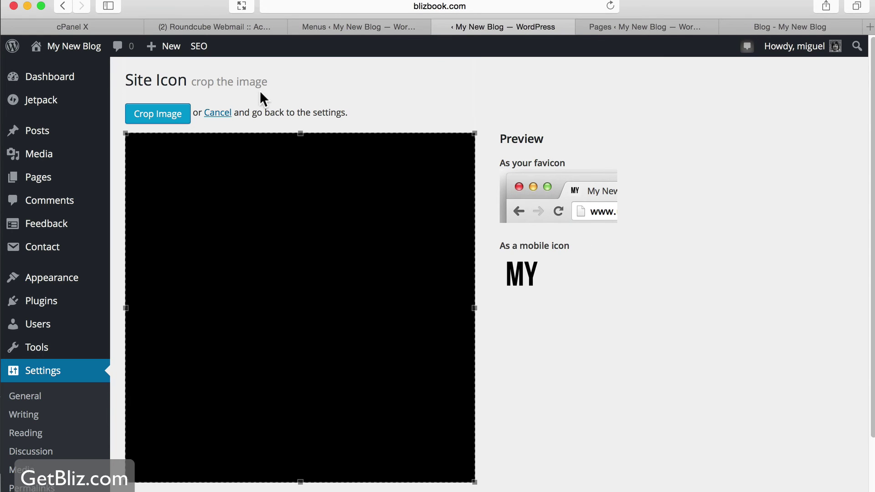
pyautogui.click(175, 121)
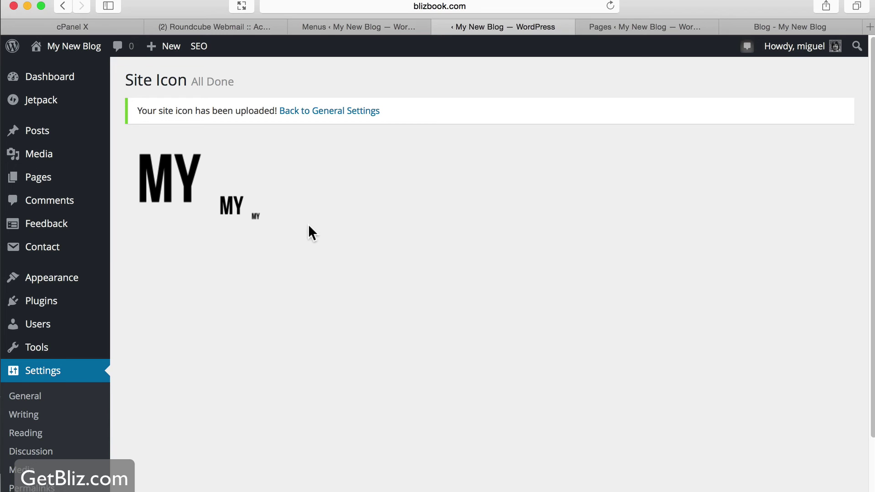
# Open the Jetpack admin page, then the tab showing the blog with the MY LOGO header
pyautogui.scroll(-1, 308, 231)
pyautogui.scroll(1, 97, 214)
pyautogui.moveTo(39, 107)
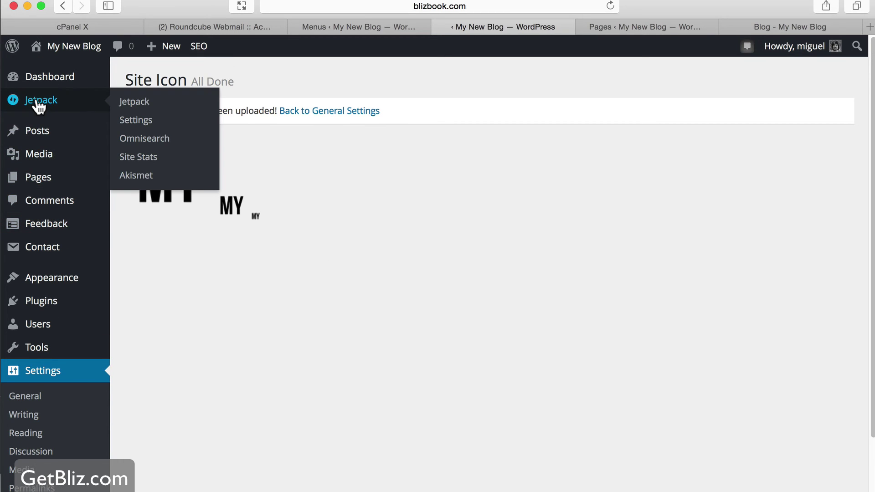
pyautogui.click(150, 108)
pyautogui.click(789, 29)
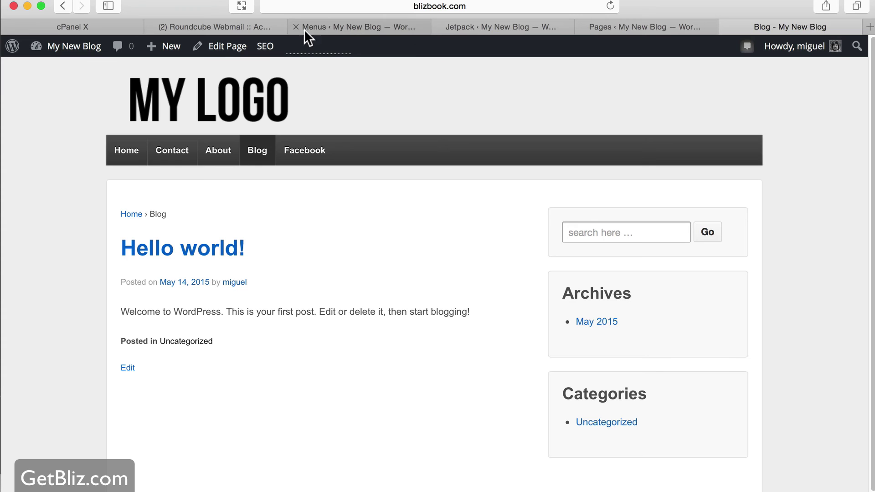
# Check the MY favicon beside the blog address in Safari, then bring Firefox forward
pyautogui.click(482, 5)
pyautogui.press('super+c')
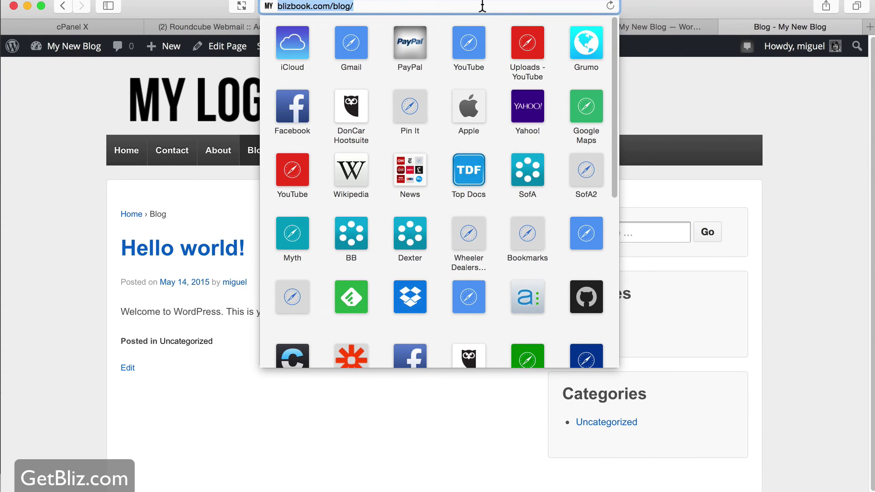
pyautogui.press('super+Tab')
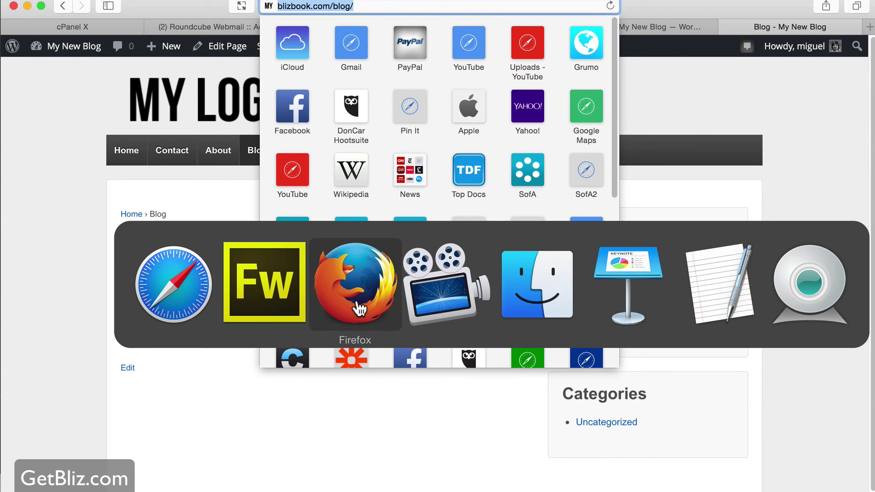
pyautogui.click(359, 309)
# Load the blog address blizbook.com/blog/ in Firefox's 99designs tab
pyautogui.click(696, 9)
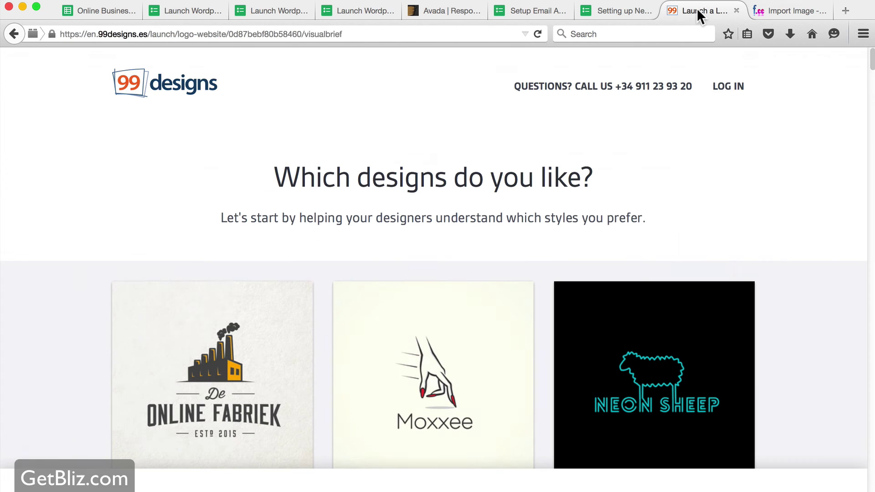
pyautogui.click(392, 30)
pyautogui.press('super+v')
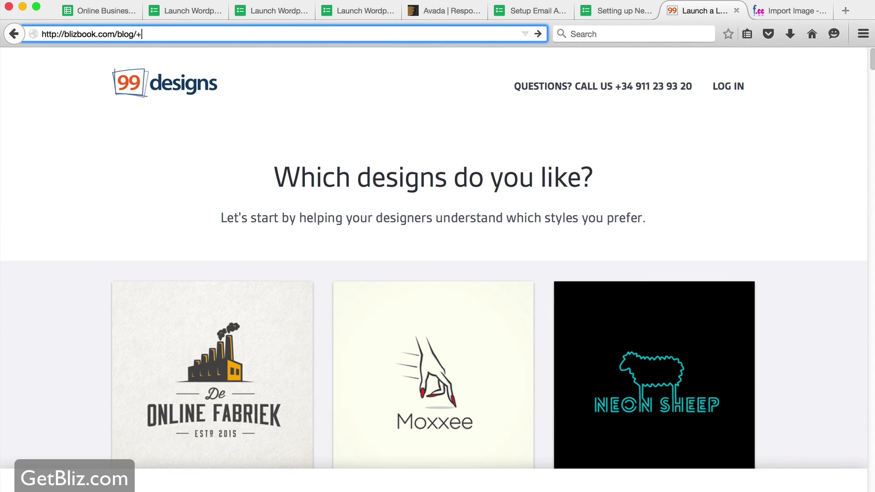
pyautogui.press('Return')
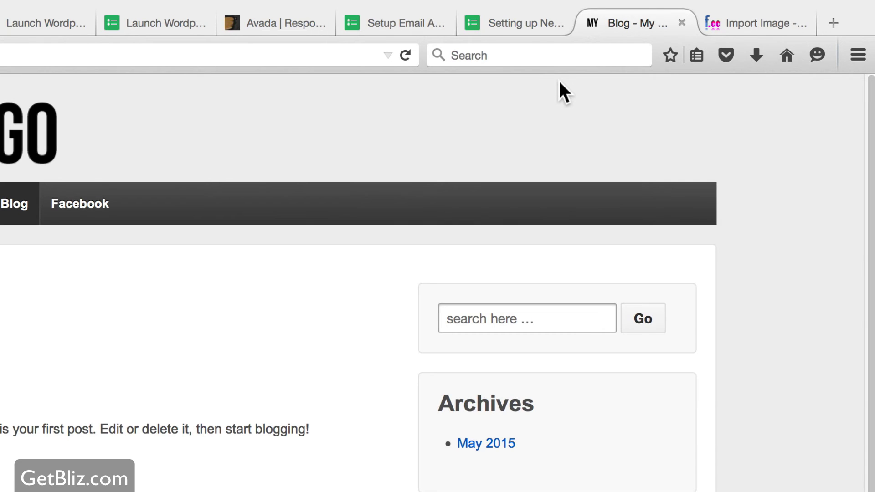
pyautogui.press('super+Tab')
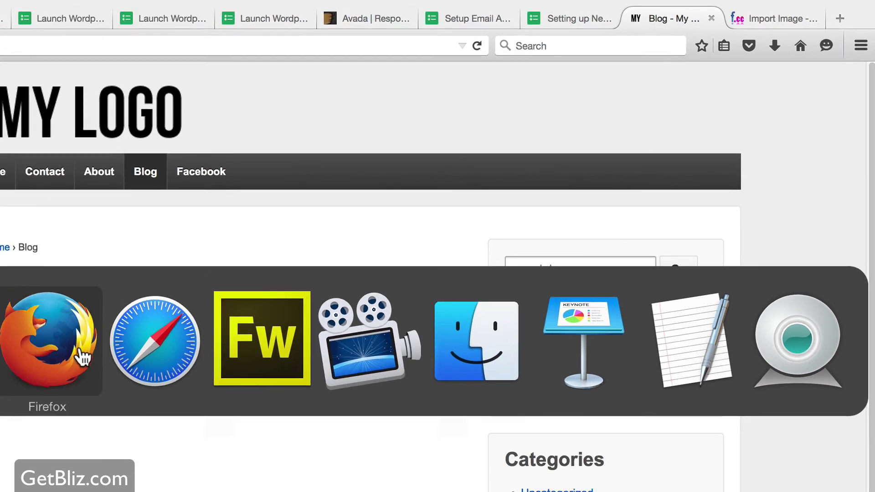
pyautogui.click(198, 295)
# Tick Upload Favicon icon on the Launch Wordpress checklist and review all four sections
pyautogui.click(538, 12)
pyautogui.click(629, 10)
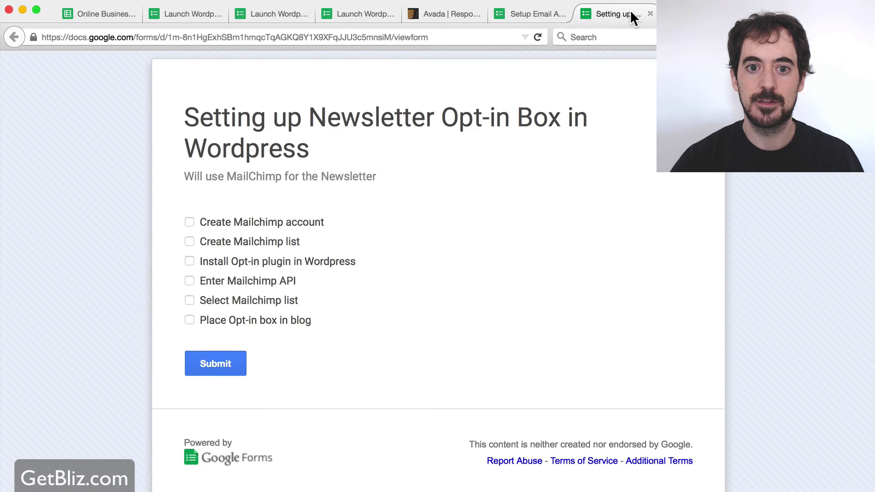
pyautogui.click(361, 13)
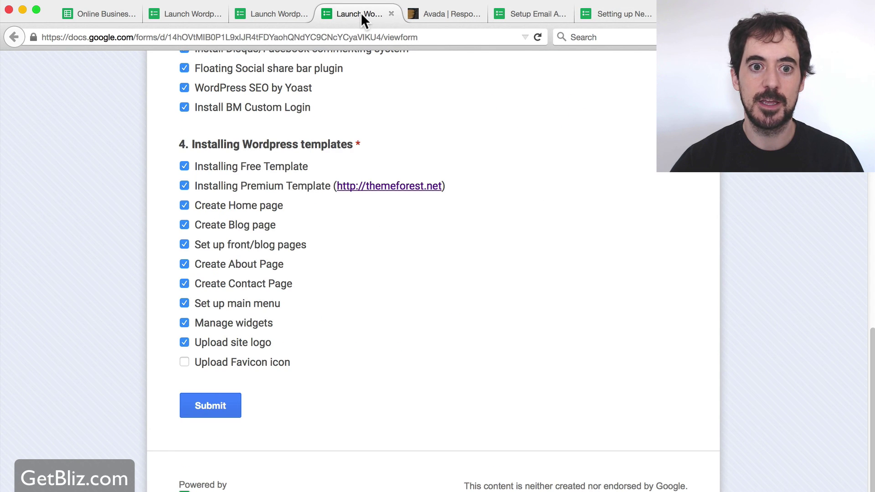
pyautogui.click(184, 362)
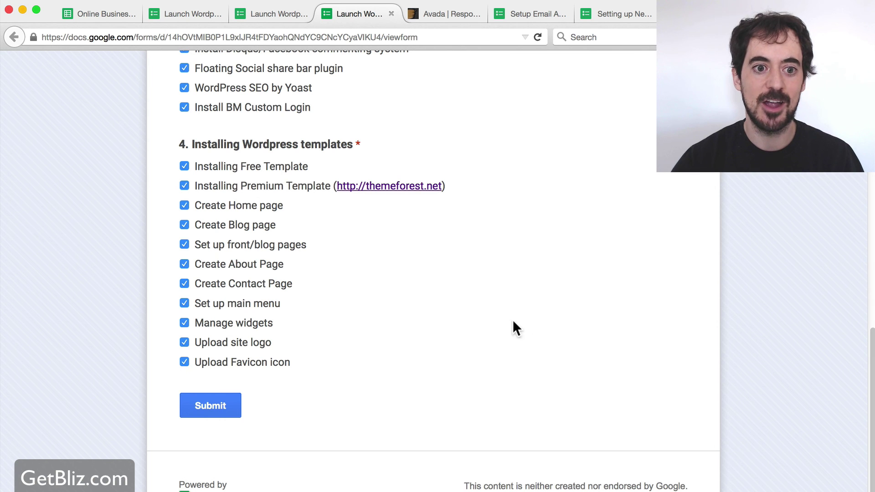
pyautogui.scroll(15, 527, 323)
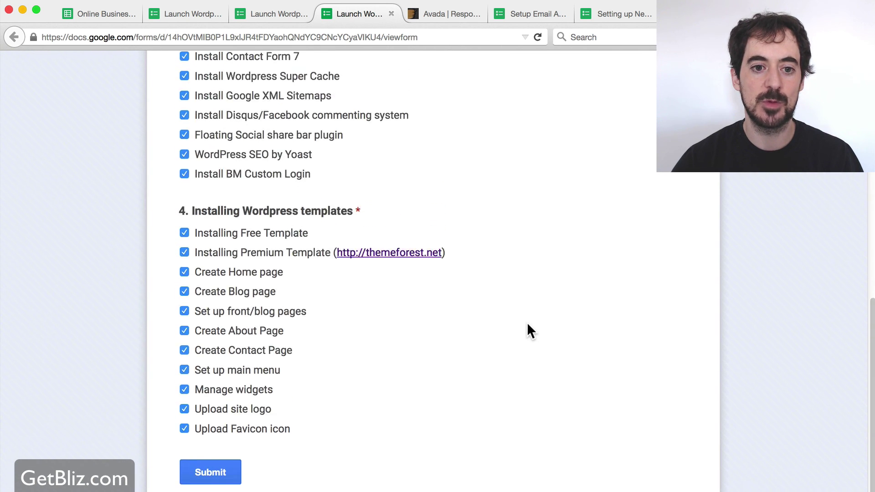
pyautogui.scroll(-7, 528, 330)
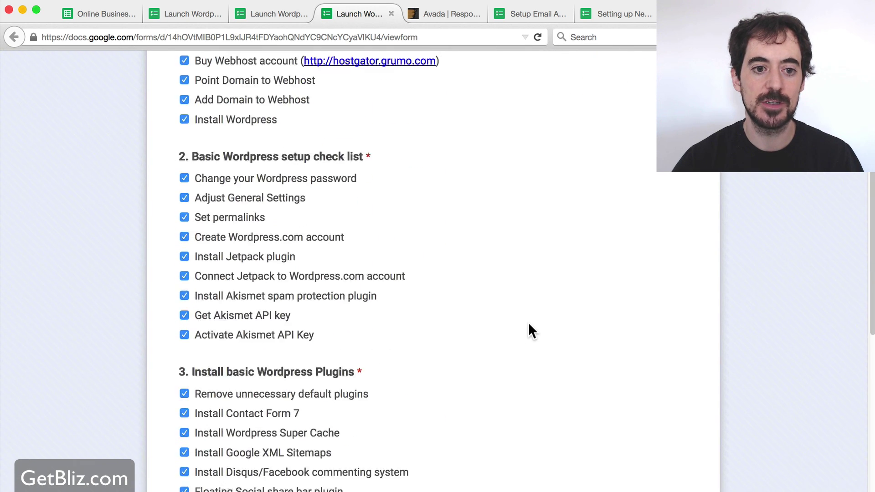
pyautogui.scroll(-6, 528, 324)
pyautogui.scroll(11, 528, 324)
pyautogui.scroll(3, 532, 327)
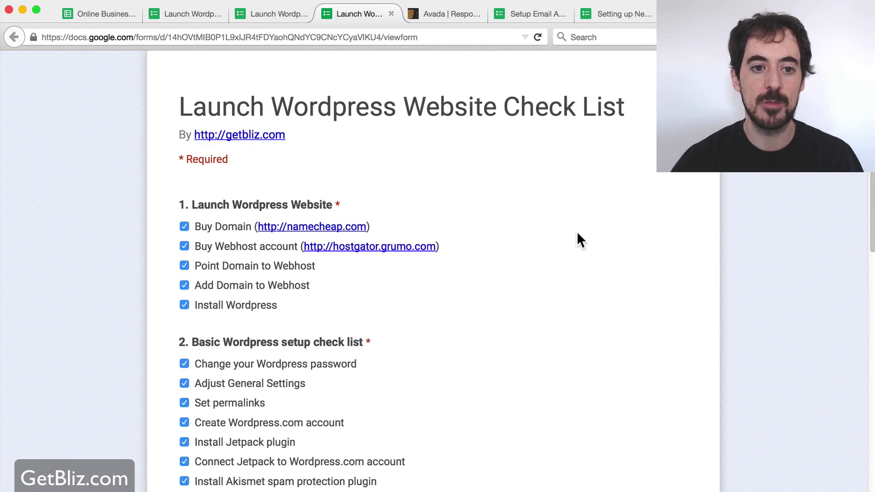
pyautogui.scroll(-10, 581, 240)
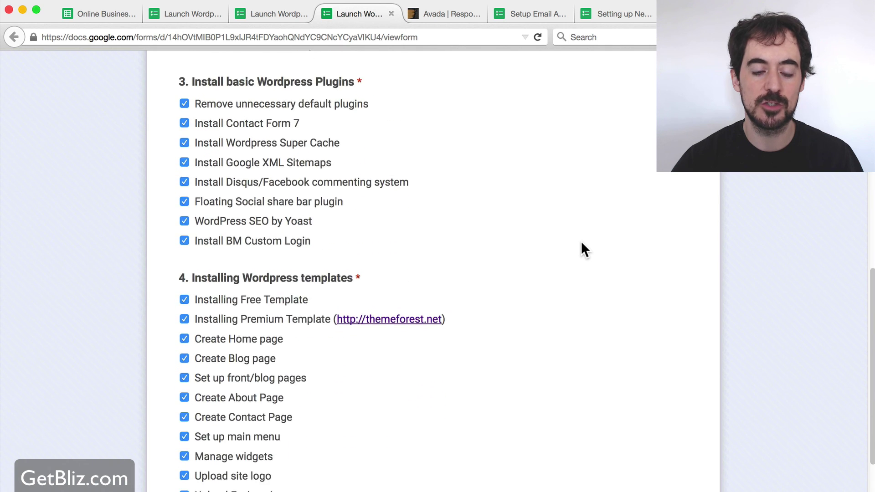
pyautogui.scroll(-2, 582, 250)
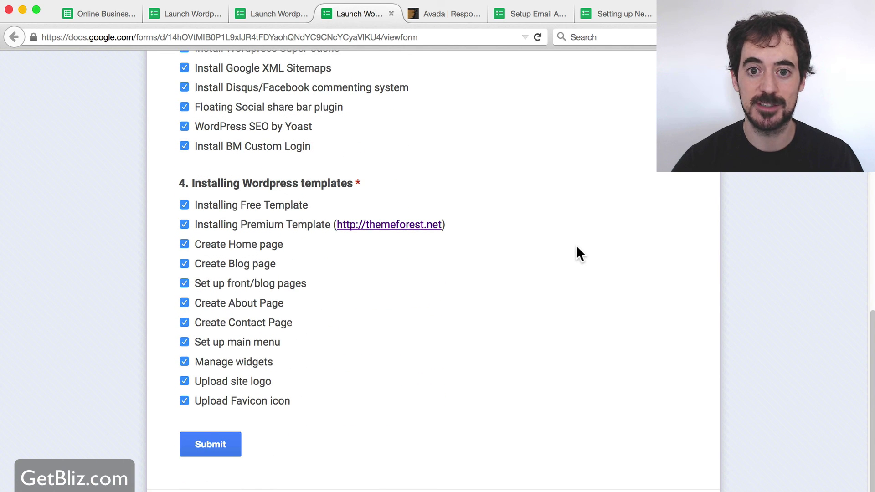